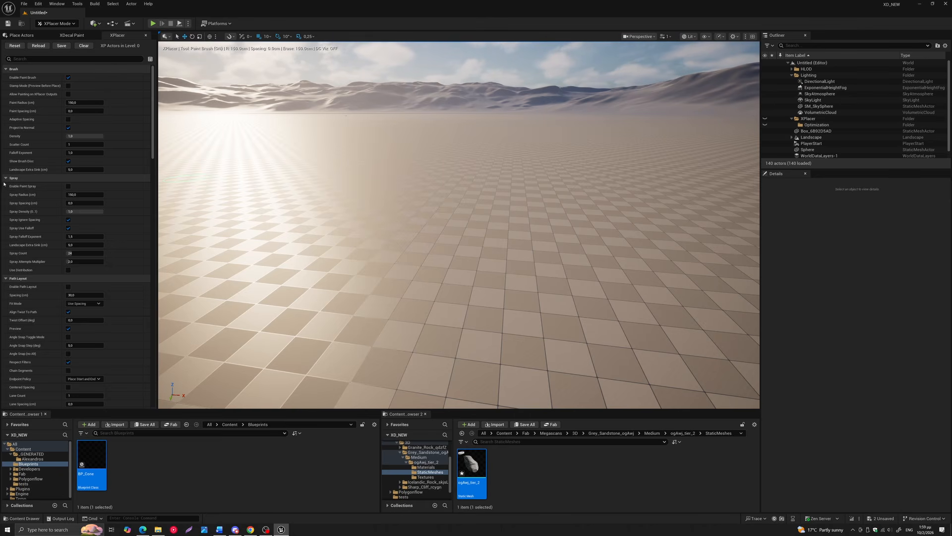
Switch the active placement tool to Paint Spray and Path Layout, and return to Paint Brush
{"action": "mouse_move", "coordinate": [151, 118]}
{"action": "left_mouse_down"}
{"action": "mouse_move", "coordinate": [151, 168]}
{"action": "mouse_move", "coordinate": [151, 48]}
{"action": "left_mouse_up"}
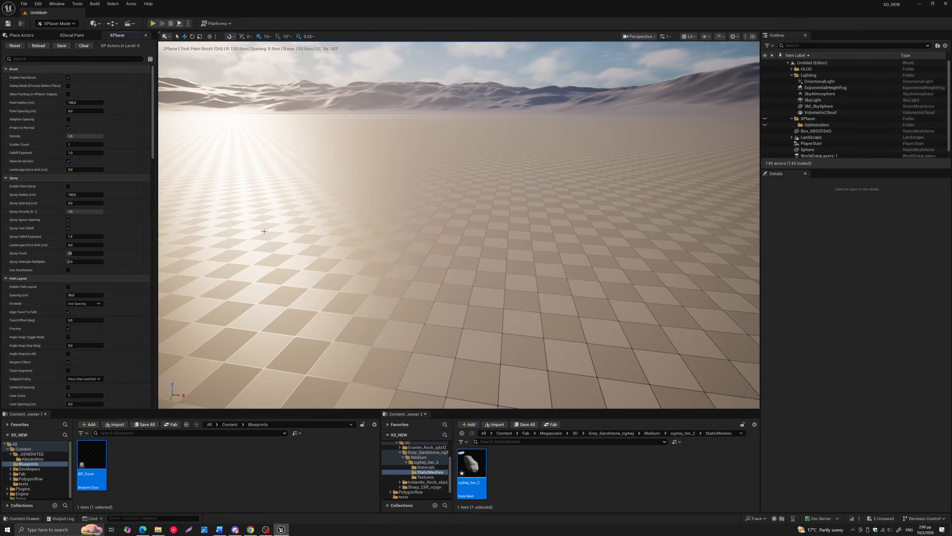
{"action": "key", "text": "ctrl+2"}
{"action": "key", "text": "ctrl+3"}
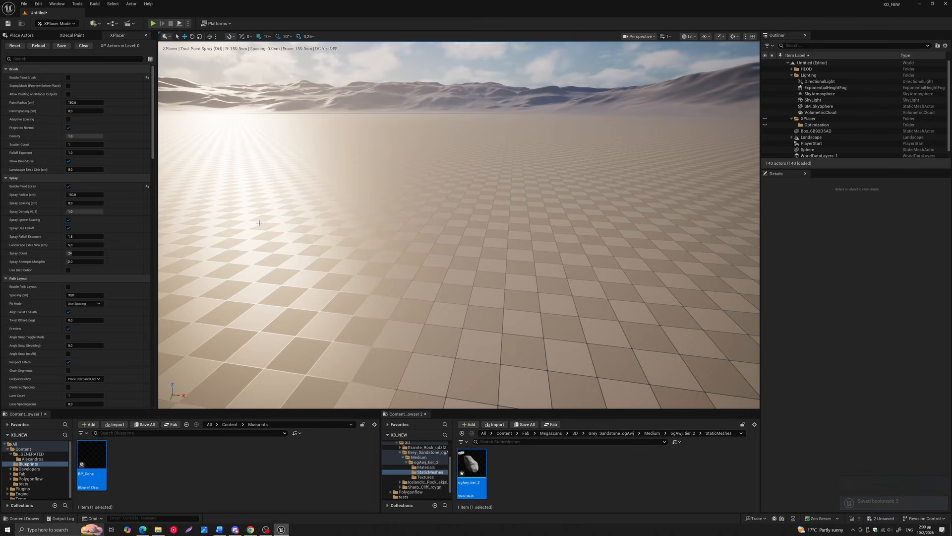
{"action": "key", "text": "3"}
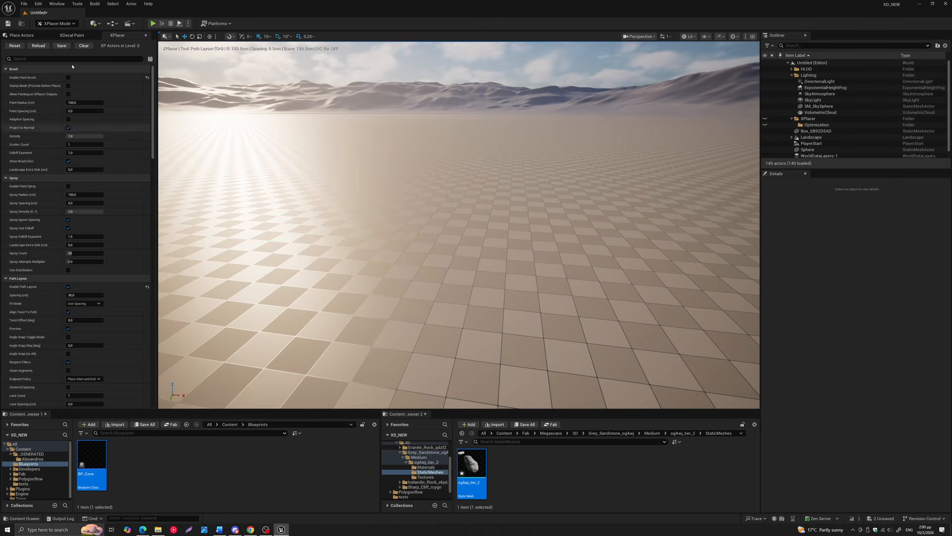
{"action": "key", "text": "1"}
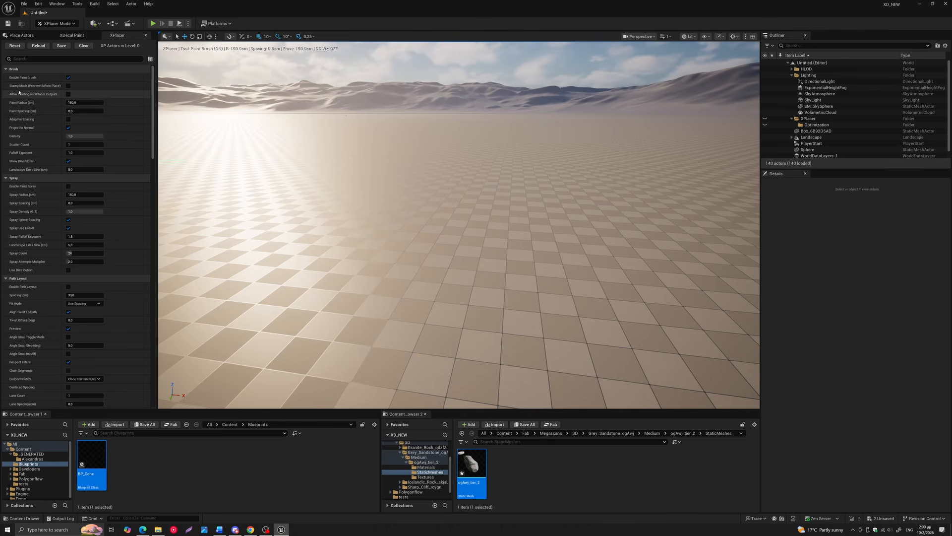
Enable Stamp Mode for the paint brush and place three sandstone rocks side by side on the checkered floor
{"action": "left_click", "coordinate": [68, 87]}
{"action": "scroll", "coordinate": [404, 317], "scroll_direction": "up", "scroll_amount": 2}
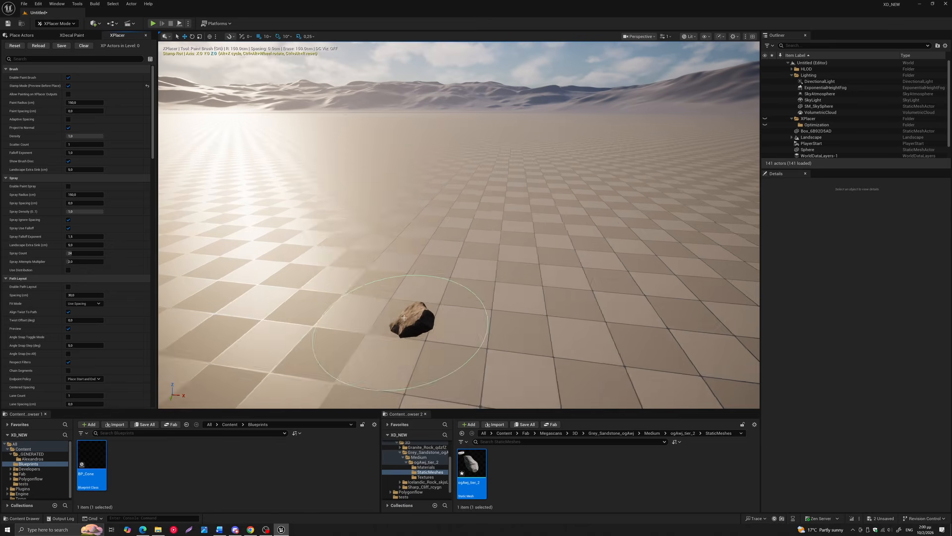
{"action": "scroll", "coordinate": [404, 317], "scroll_direction": "up", "scroll_amount": 2}
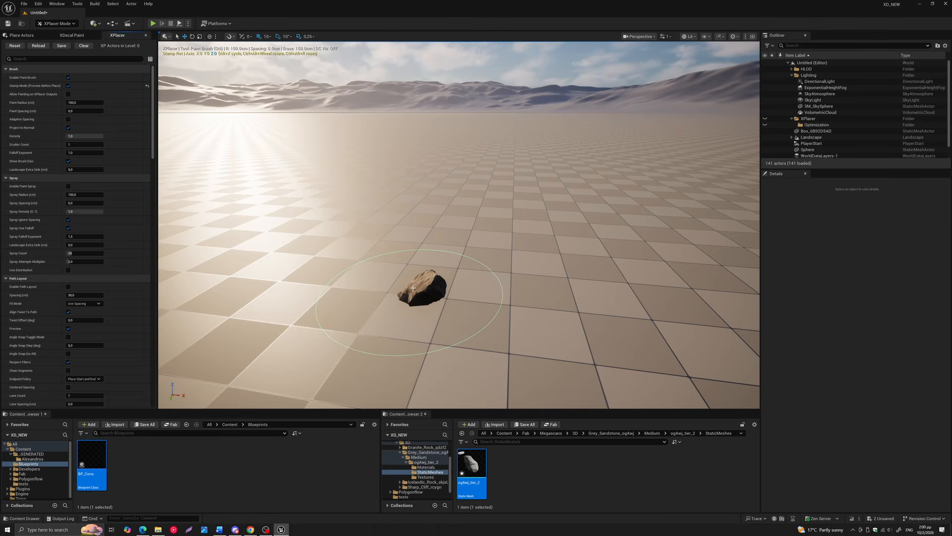
{"action": "left_click", "coordinate": [413, 288]}
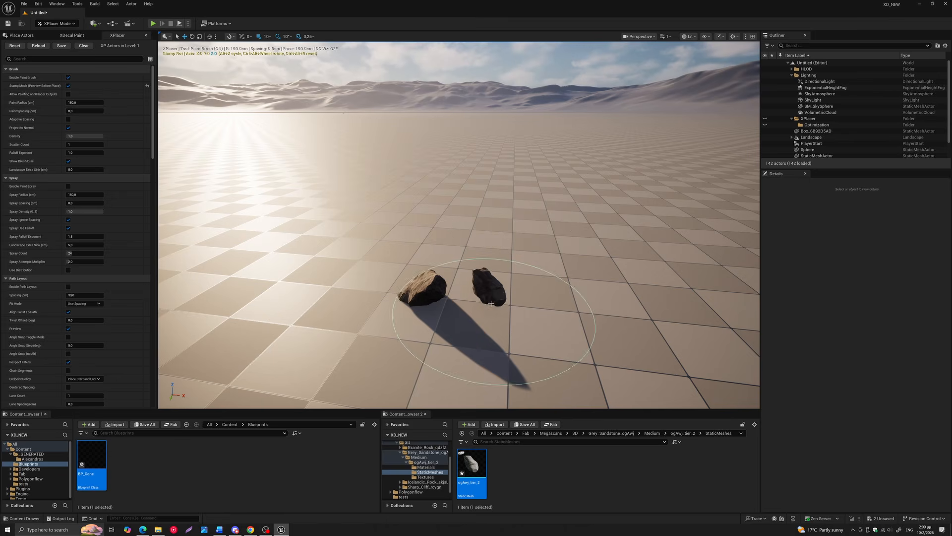
{"action": "left_click", "coordinate": [495, 314]}
{"action": "left_click", "coordinate": [351, 316]}
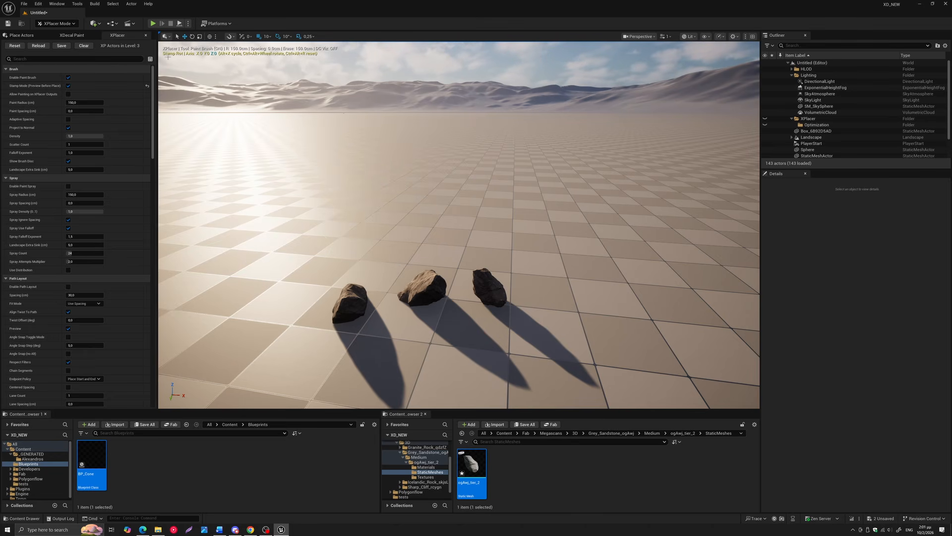
Rotate the stamp preview about the Y axis and place a fourth rock apart from the row of three
{"action": "left_click", "coordinate": [69, 86]}
{"action": "left_click", "coordinate": [69, 86]}
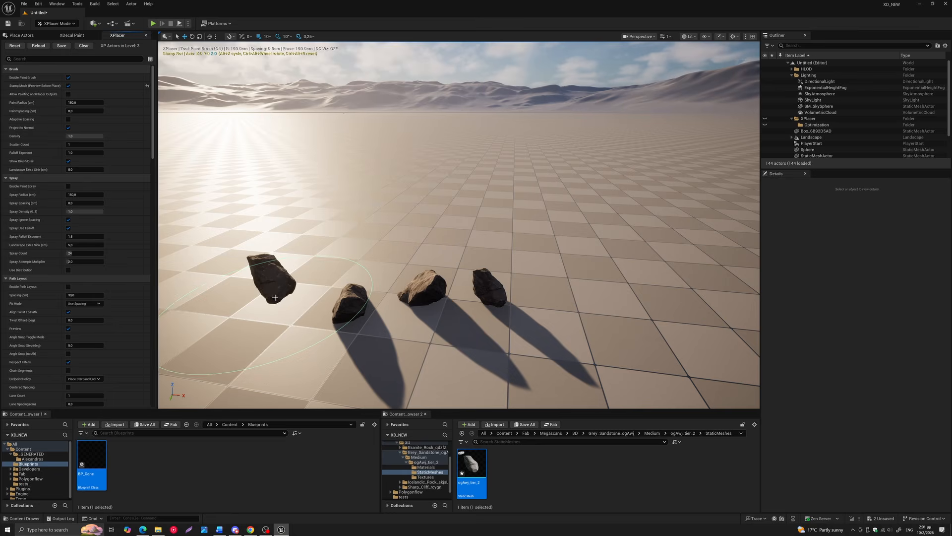
{"action": "mouse_move", "coordinate": [321, 280]}
{"action": "middle_mouse_down"}
{"action": "mouse_move", "coordinate": [285, 283]}
{"action": "mouse_move", "coordinate": [353, 278]}
{"action": "middle_mouse_up"}
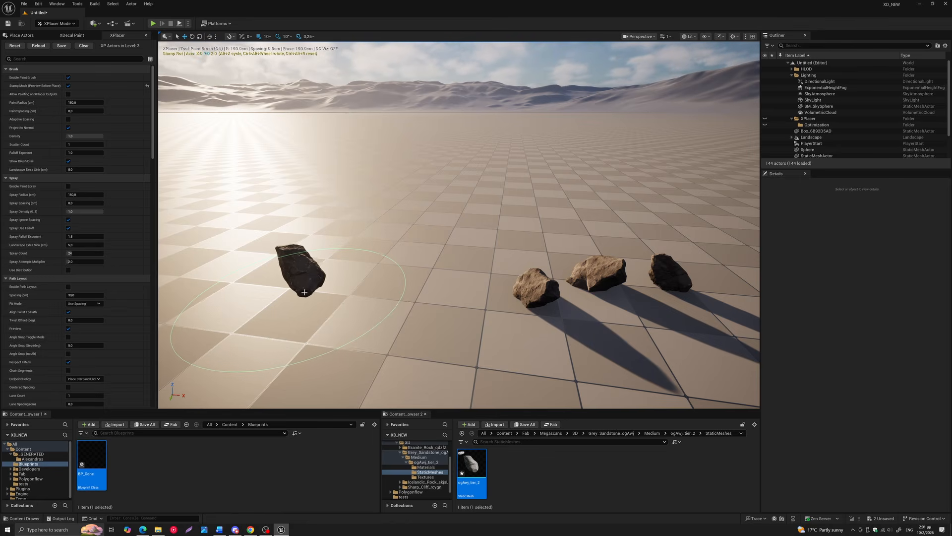
{"action": "scroll", "coordinate": [304, 290], "scroll_direction": "up", "scroll_amount": 1, "text": "ctrl+alt"}
{"action": "scroll", "coordinate": [305, 292], "scroll_direction": "up", "scroll_amount": 2, "text": "ctrl+alt"}
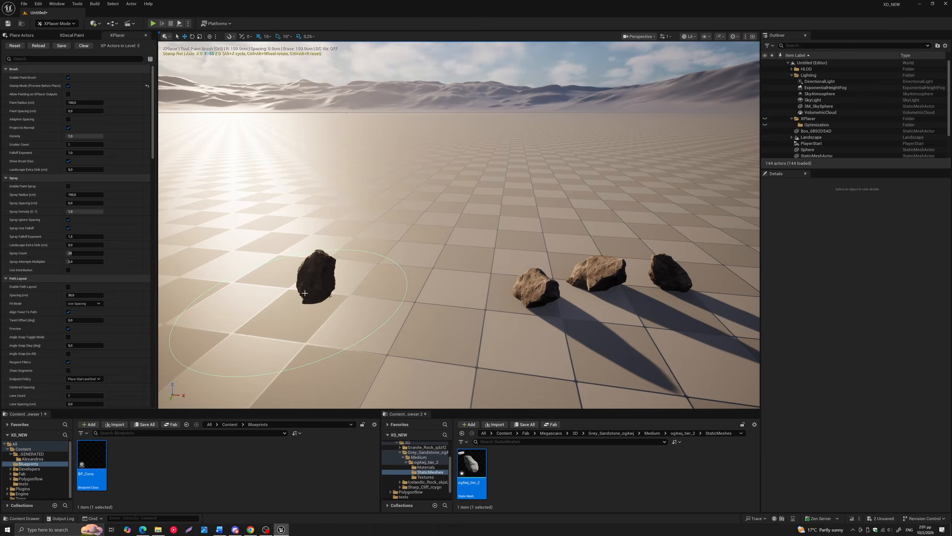
{"action": "scroll", "coordinate": [305, 291], "scroll_direction": "down", "scroll_amount": 4, "text": "ctrl+alt"}
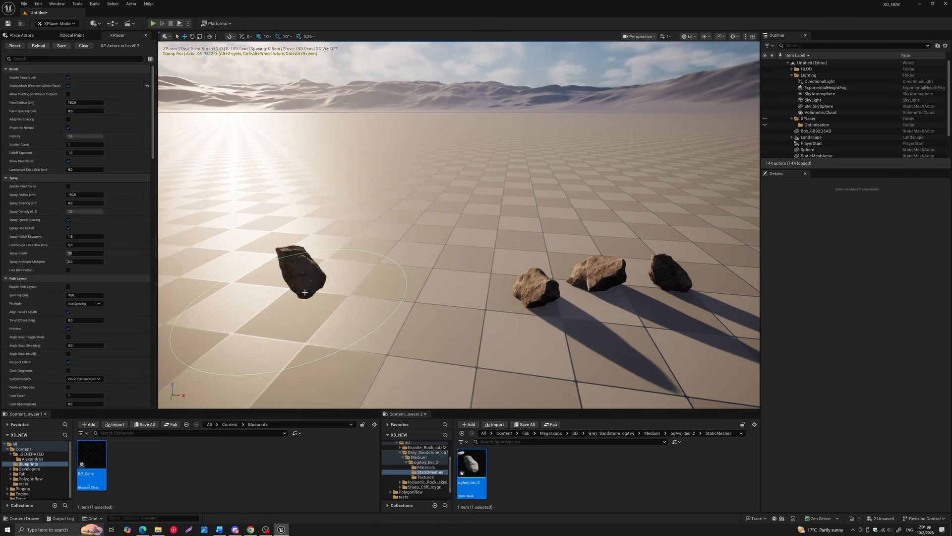
{"action": "scroll", "coordinate": [305, 293], "scroll_direction": "up", "scroll_amount": 7, "text": "ctrl+alt"}
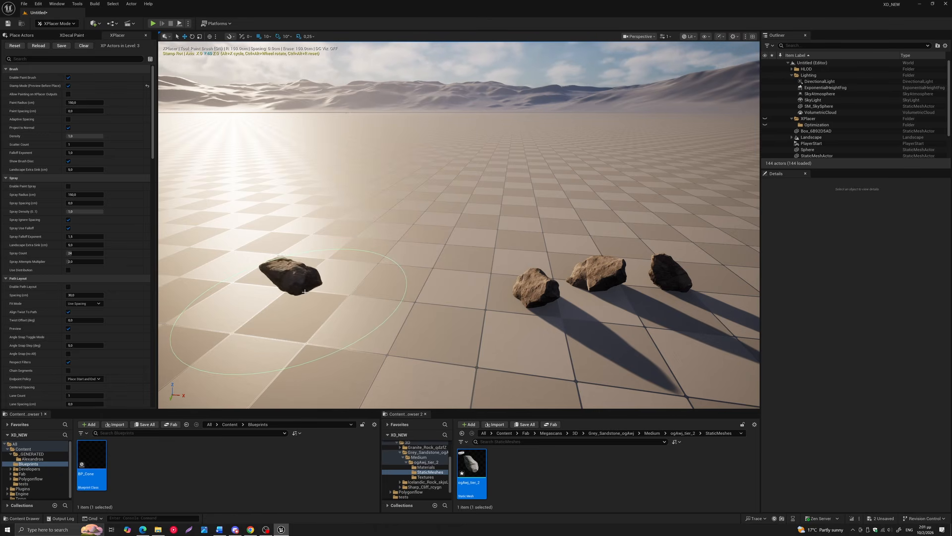
{"action": "left_click", "coordinate": [347, 294]}
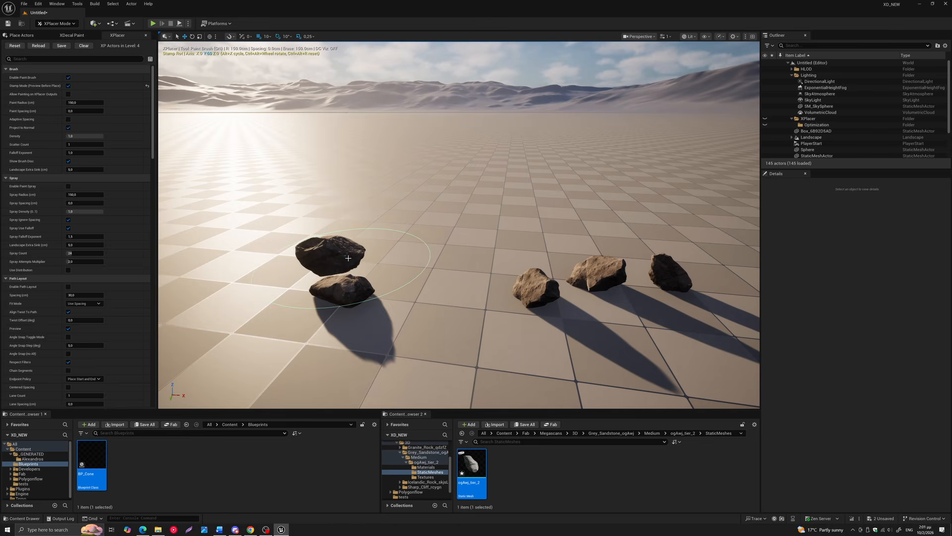
Reset the stamp preview's rotation and turn off Stamp Mode
{"action": "key", "text": "ctrl+alt+r"}
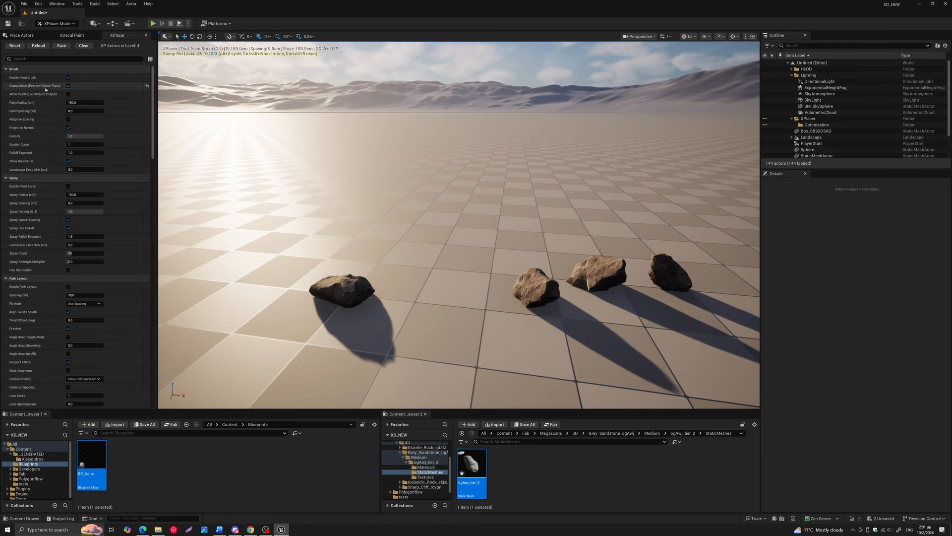
{"action": "left_click", "coordinate": [69, 85]}
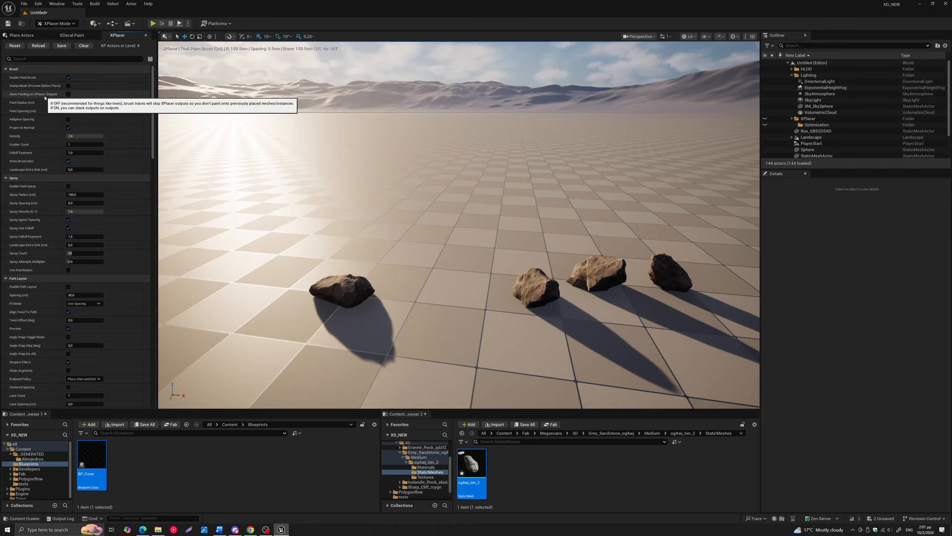
Allow painting on XPlacer outputs and paint a stroke over the row of three rocks to stack a rising chain of rocks
{"action": "scroll", "coordinate": [341, 249], "scroll_direction": "down", "scroll_amount": 3}
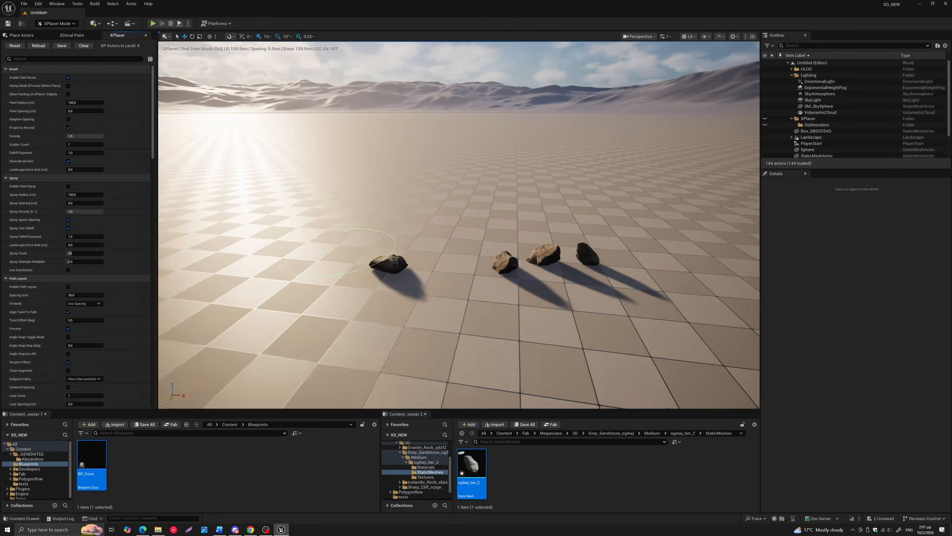
{"action": "right_click_drag", "start_coordinate": [341, 249], "coordinate": [371, 261]}
{"action": "middle_click_drag", "start_coordinate": [341, 249], "coordinate": [343, 250]}
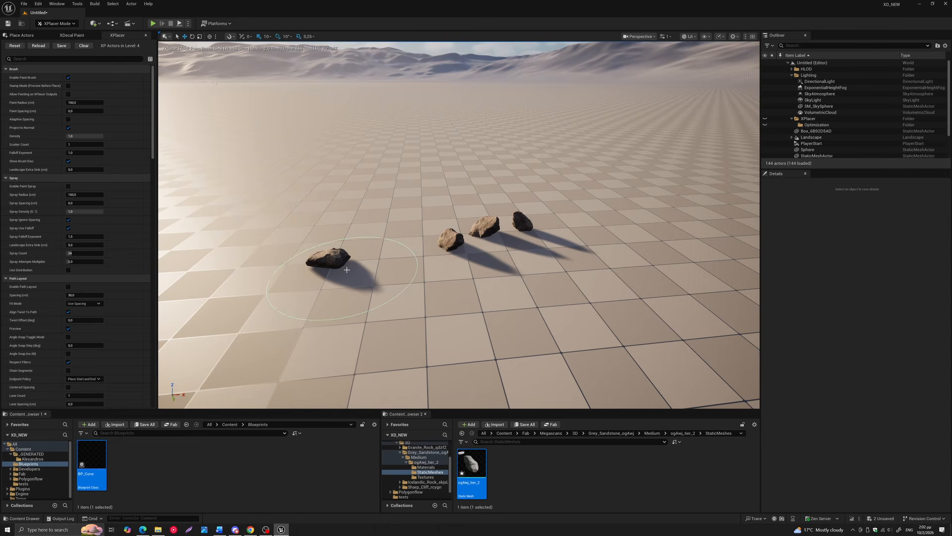
{"action": "middle_click_drag", "start_coordinate": [348, 285], "coordinate": [313, 278]}
{"action": "left_click", "coordinate": [68, 93]}
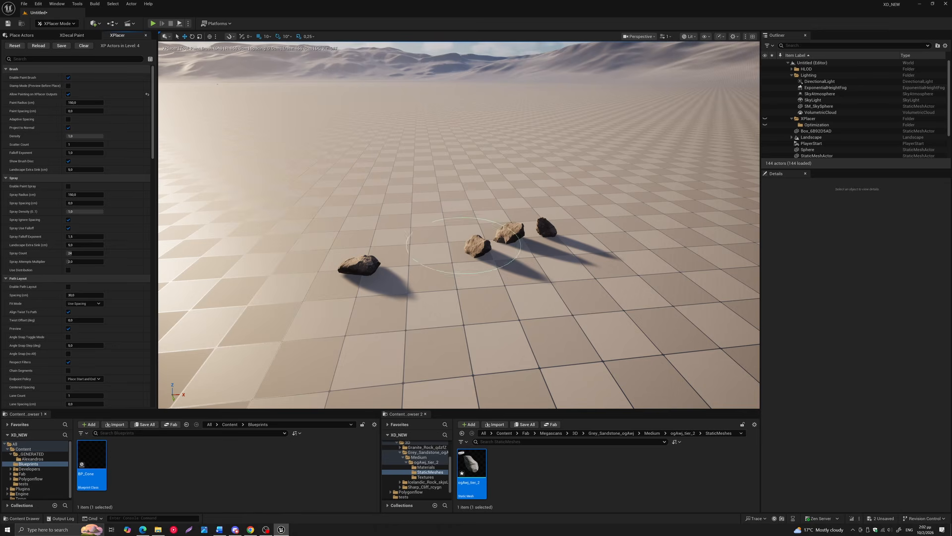
{"action": "left_click", "coordinate": [482, 242]}
{"action": "left_click_drag", "start_coordinate": [481, 242], "coordinate": [489, 203]}
{"action": "key", "text": "s"}
{"action": "right_click_drag", "start_coordinate": [490, 203], "coordinate": [425, 242]}
{"action": "key", "text": "a"}
{"action": "key", "text": "w"}
{"action": "key", "text": "s"}
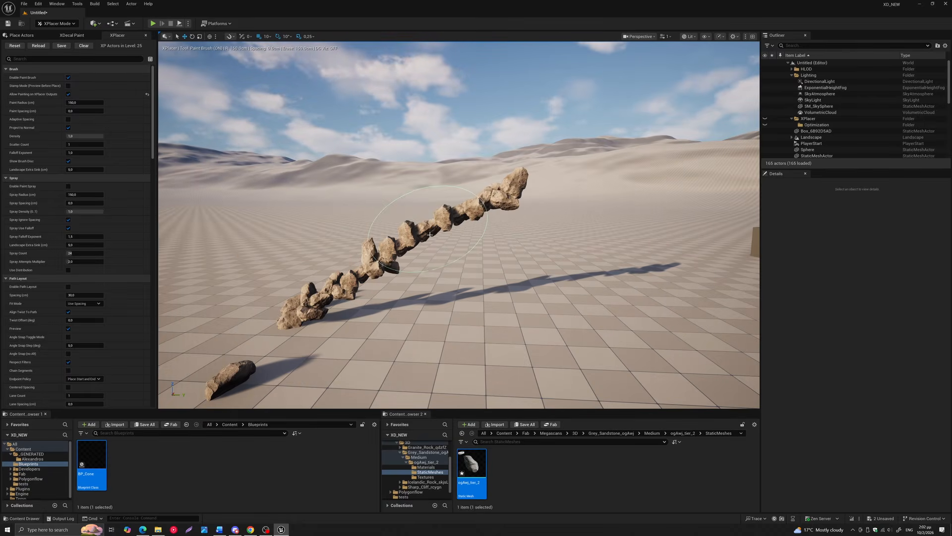
{"action": "right_click_drag", "start_coordinate": [466, 227], "coordinate": [387, 226]}
{"action": "key", "text": "d"}
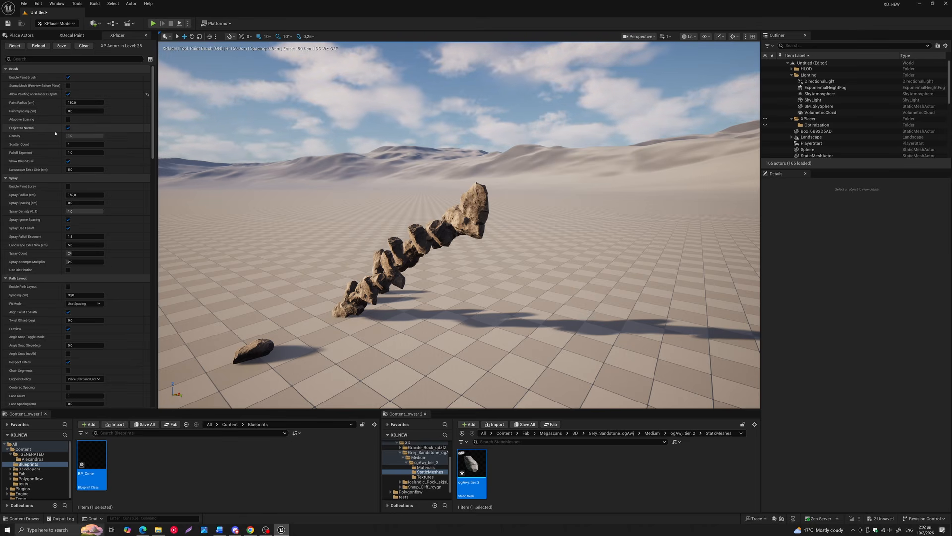
Enable Paint Spray and spray a cluster of rocks on the empty floor beside the rock chain
{"action": "scroll", "coordinate": [55, 128], "scroll_direction": "down", "scroll_amount": 2}
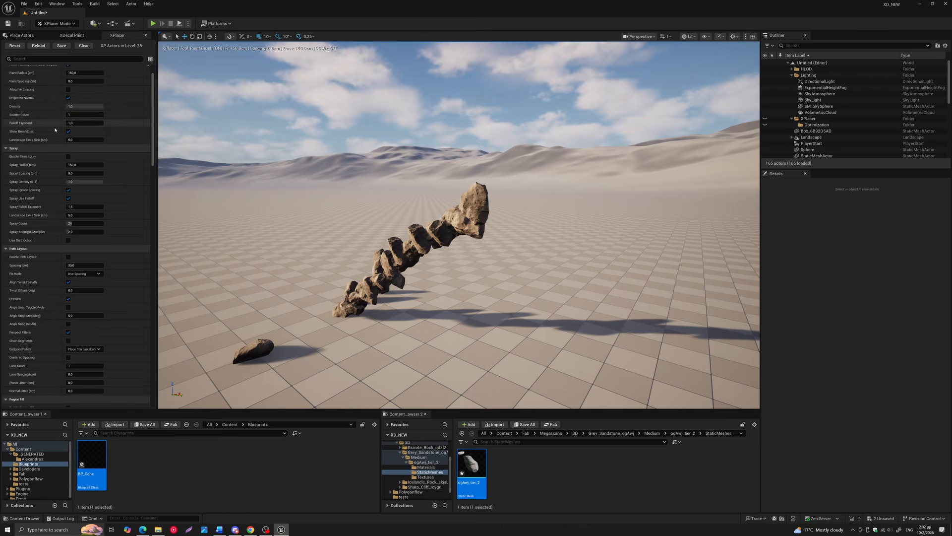
{"action": "left_click", "coordinate": [68, 157]}
{"action": "middle_click_drag", "start_coordinate": [308, 217], "coordinate": [426, 243]}
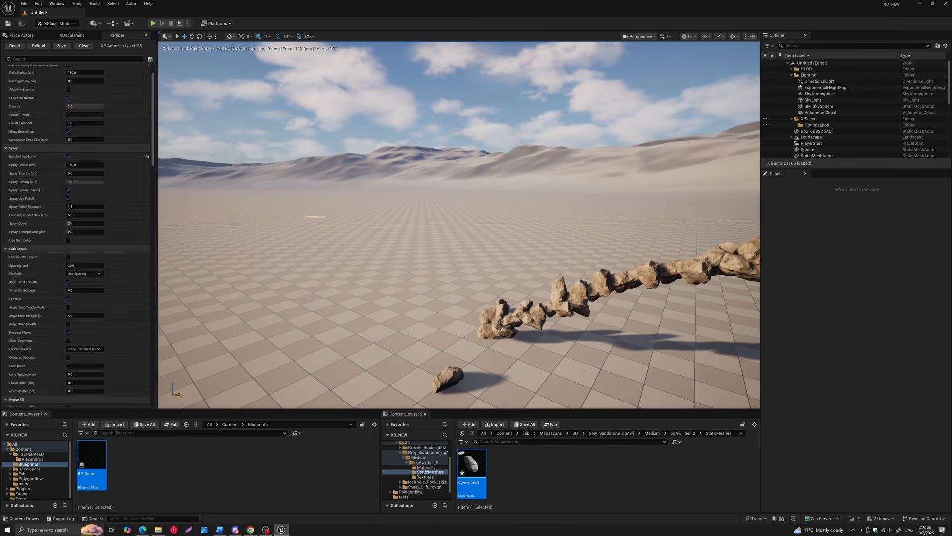
{"action": "right_click_drag", "start_coordinate": [311, 294], "coordinate": [311, 339]}
{"action": "left_click", "coordinate": [310, 242]}
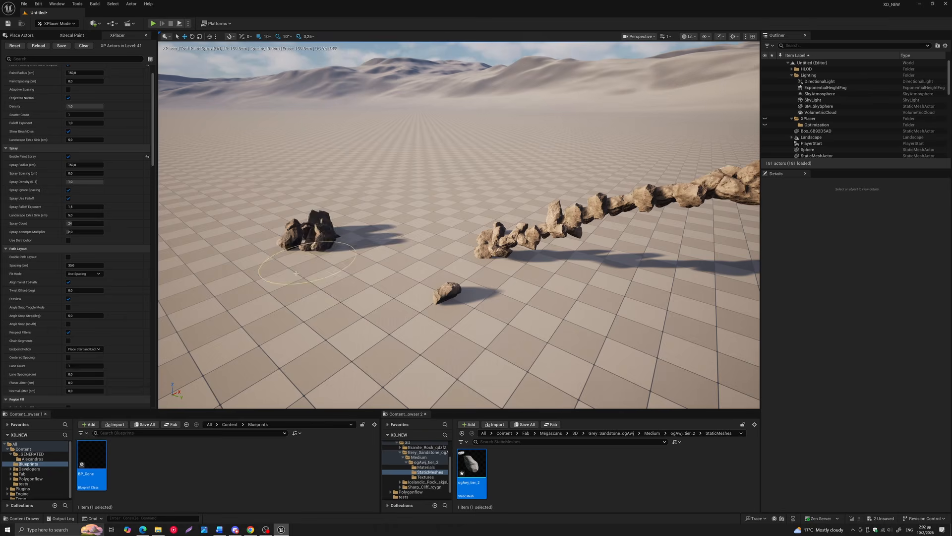
{"action": "scroll", "coordinate": [296, 273], "scroll_direction": "up", "scroll_amount": 5}
{"action": "middle_click_drag", "start_coordinate": [296, 273], "coordinate": [413, 283]}
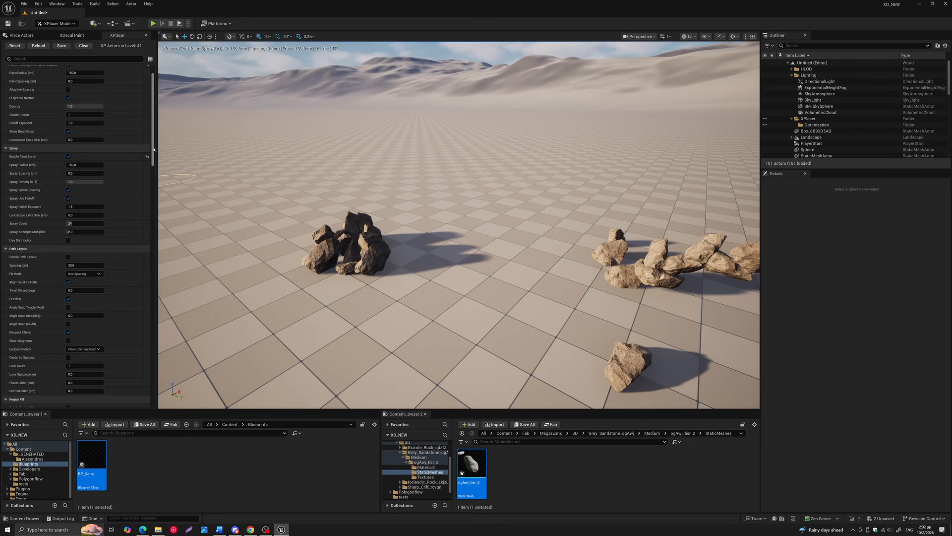
Enable Path Layout and increase its spacing to just under 200 cm
{"action": "scroll", "coordinate": [36, 180], "scroll_direction": "up", "scroll_amount": 2}
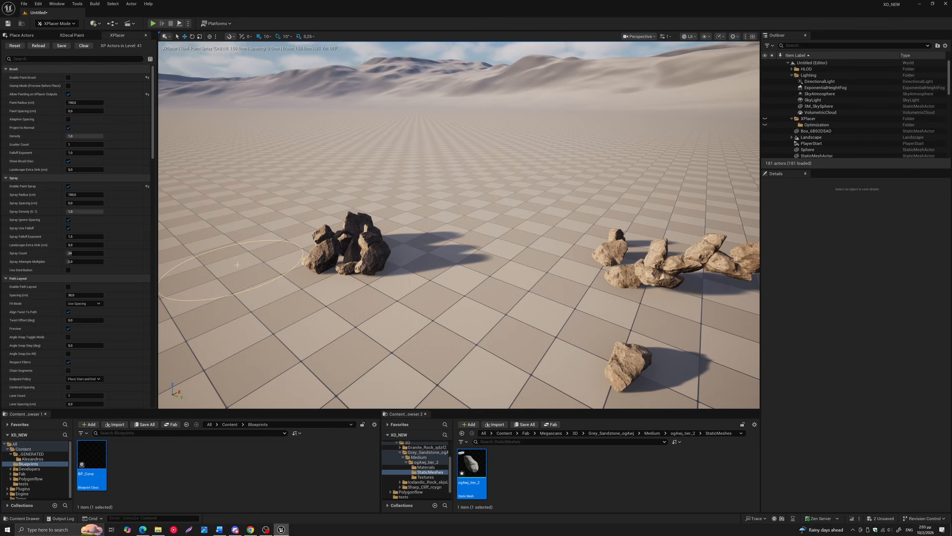
{"action": "scroll", "coordinate": [97, 228], "scroll_direction": "down", "scroll_amount": 3}
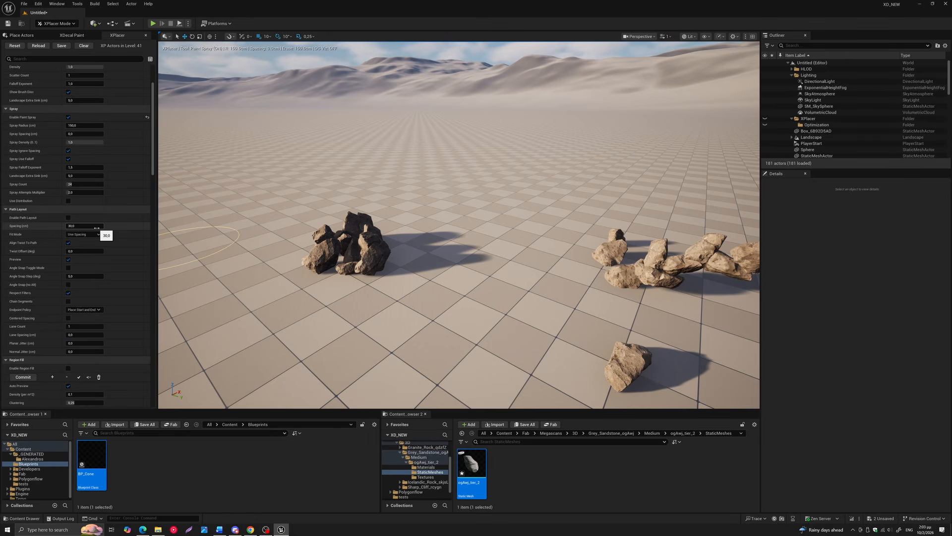
{"action": "left_click", "coordinate": [68, 217]}
{"action": "key", "text": "a"}
{"action": "right_click_drag", "start_coordinate": [307, 233], "coordinate": [268, 222]}
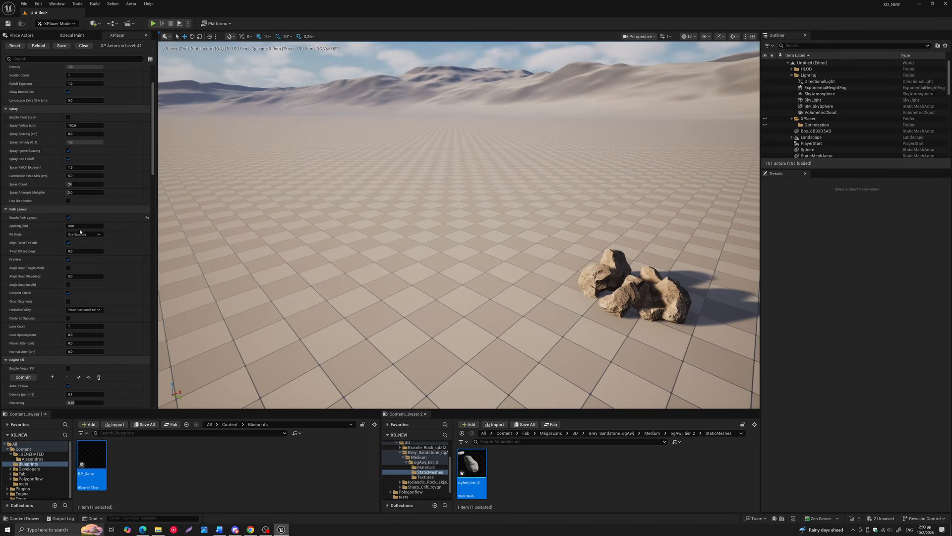
{"action": "left_click_drag", "start_coordinate": [75, 226], "coordinate": [101, 226]}
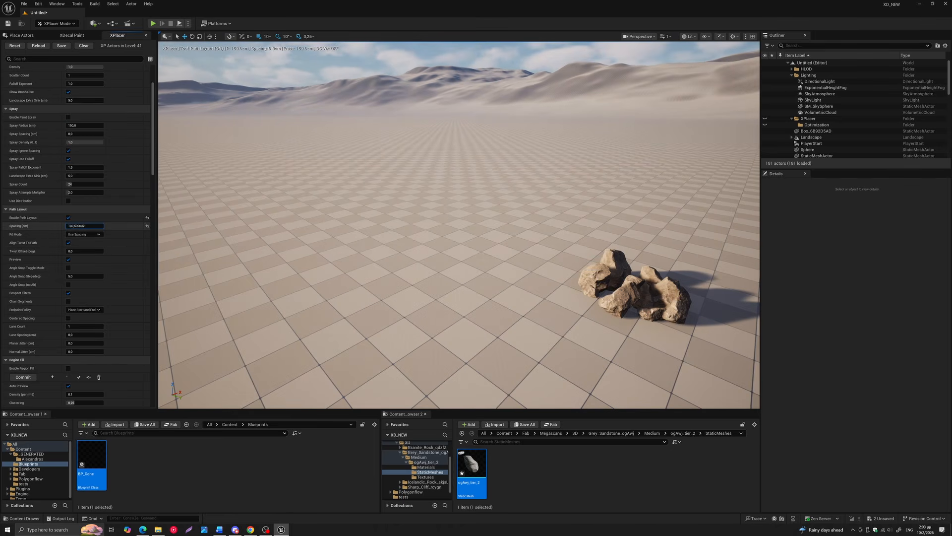
Lay out two separate straight path segments of rocks across the empty floor, at an angle to each other
{"action": "left_click", "coordinate": [446, 197]}
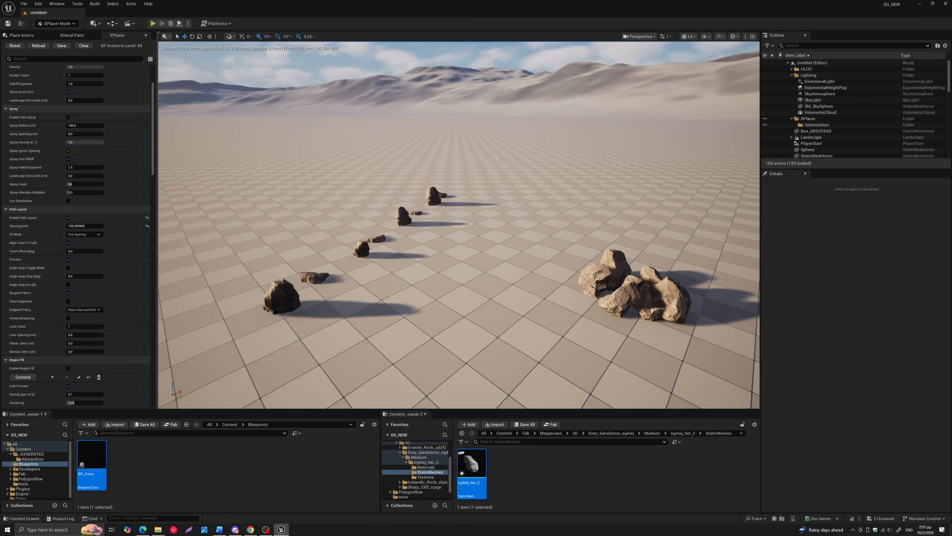
{"action": "middle_click_drag", "start_coordinate": [446, 197], "coordinate": [465, 209]}
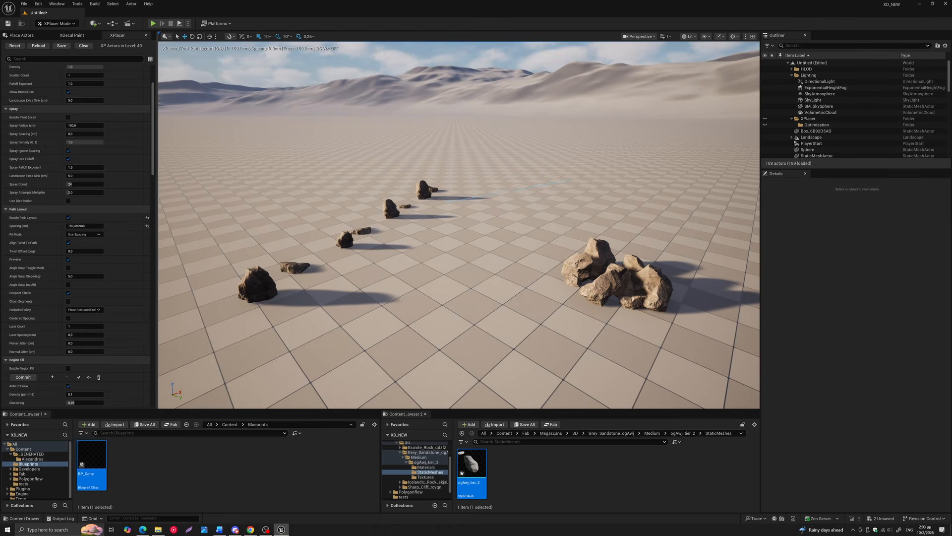
{"action": "left_click", "coordinate": [567, 181]}
{"action": "right_click_drag", "start_coordinate": [566, 181], "coordinate": [518, 214]}
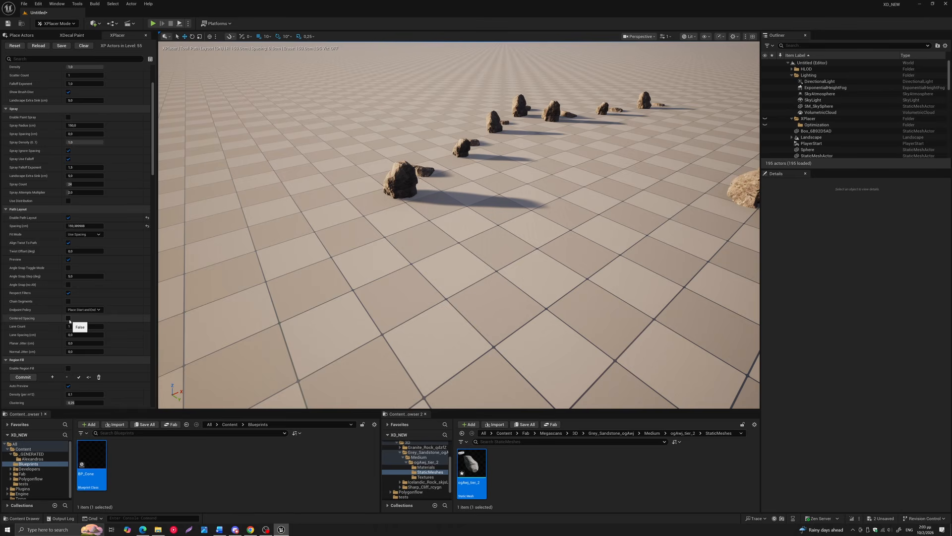
Enable Chain Segments and lay out a connected four-segment path of rocks beside the existing ones
{"action": "left_click", "coordinate": [68, 301]}
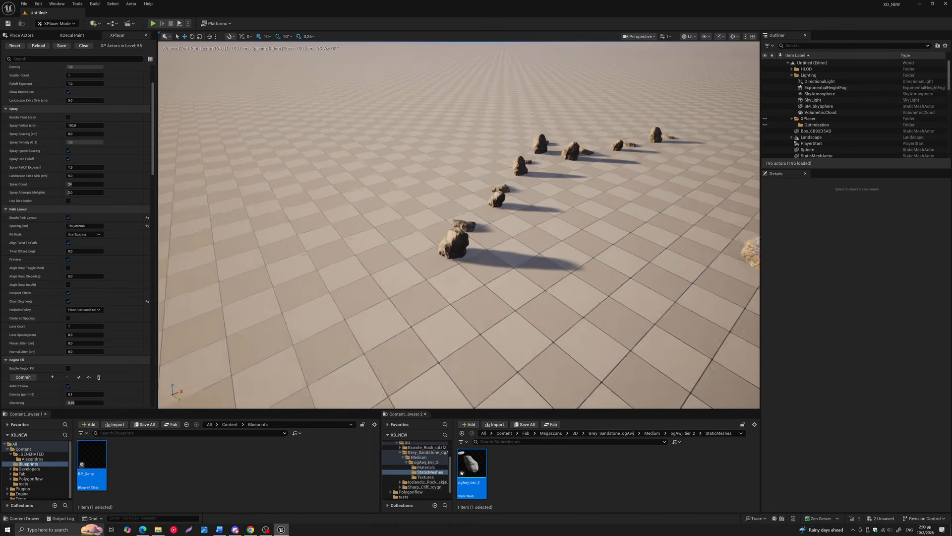
{"action": "right_click_drag", "start_coordinate": [298, 240], "coordinate": [298, 240]}
{"action": "left_click", "coordinate": [377, 166]}
{"action": "left_click", "coordinate": [455, 149]}
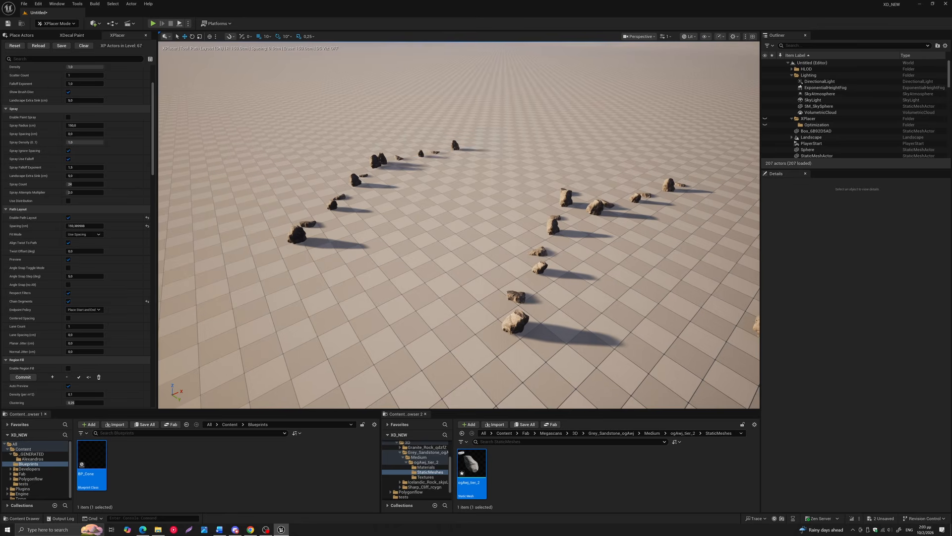
{"action": "left_click", "coordinate": [546, 137]}
{"action": "left_click", "coordinate": [569, 117]}
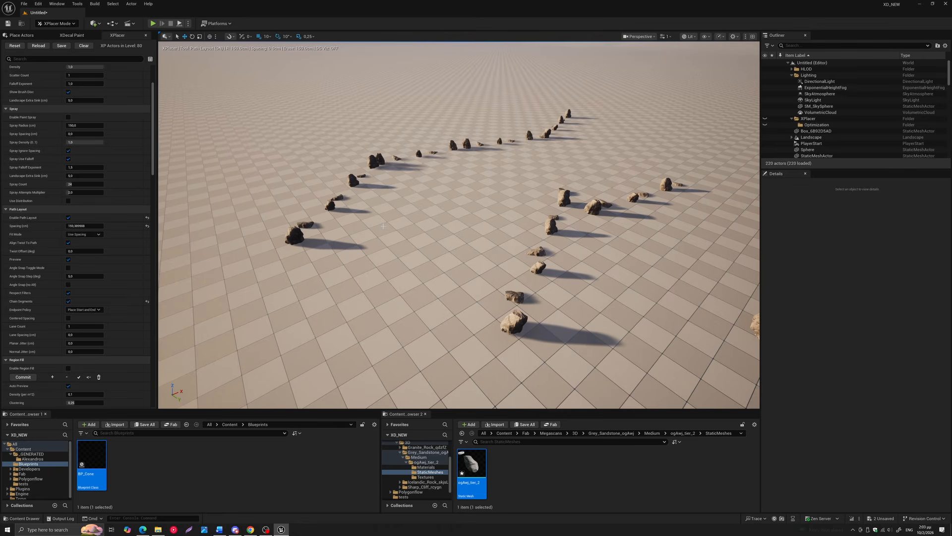
Enable Region Fill for the empty floor beside the rock paths
{"action": "scroll", "coordinate": [400, 217], "scroll_direction": "up", "scroll_amount": 4}
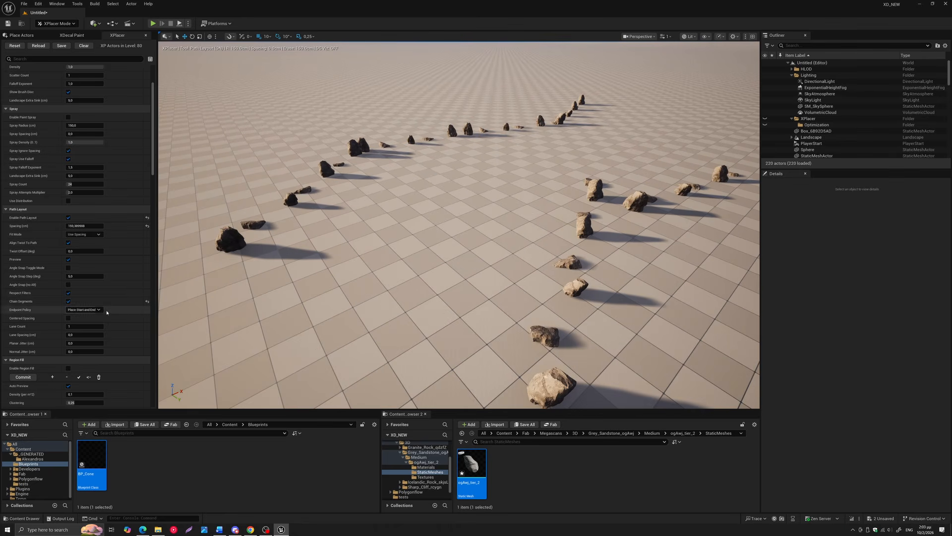
{"action": "scroll", "coordinate": [104, 315], "scroll_direction": "down", "scroll_amount": 4}
{"action": "scroll", "coordinate": [107, 315], "scroll_direction": "down", "scroll_amount": 3}
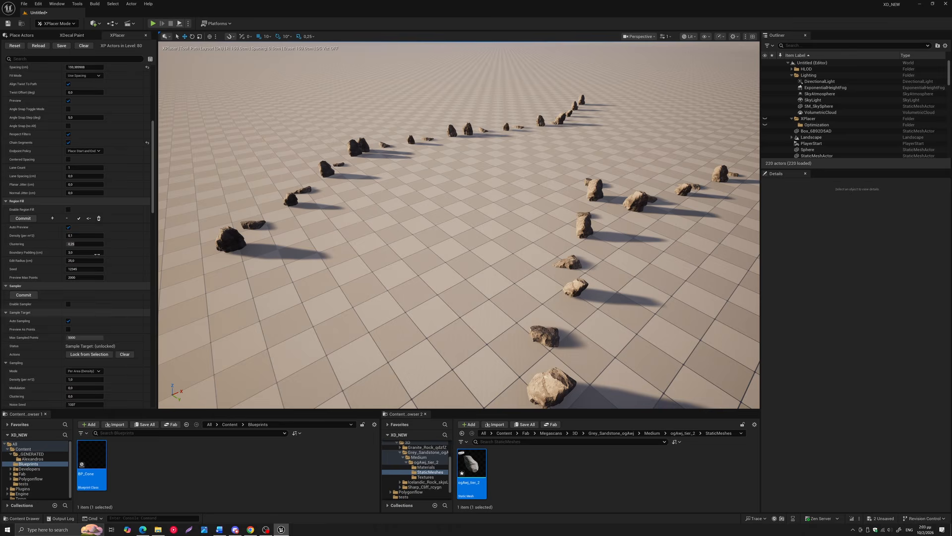
{"action": "left_click", "coordinate": [68, 210]}
{"action": "right_click_drag", "start_coordinate": [431, 325], "coordinate": [401, 307]}
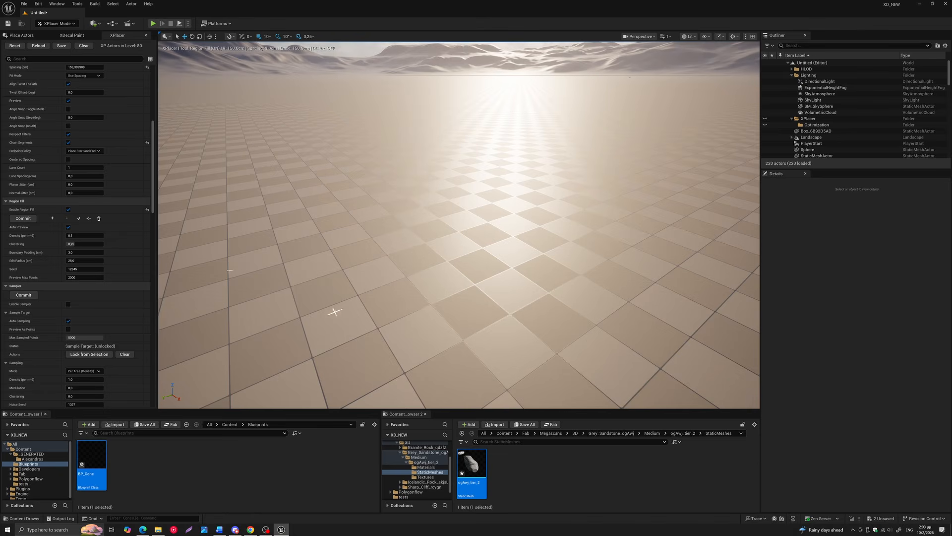
Add a fill region by outlining a closed polygon on the empty floor next to the existing rock paths
{"action": "left_click", "coordinate": [52, 218]}
{"action": "key", "text": "equal"}
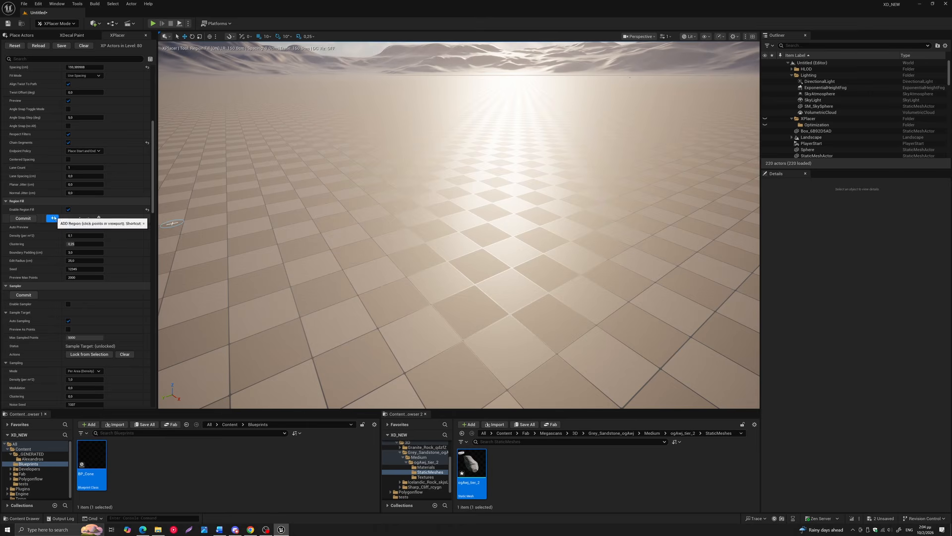
{"action": "left_click", "coordinate": [248, 254]}
{"action": "left_click", "coordinate": [326, 177]}
{"action": "left_click", "coordinate": [698, 224]}
{"action": "scroll", "coordinate": [658, 232], "scroll_direction": "down", "scroll_amount": 4}
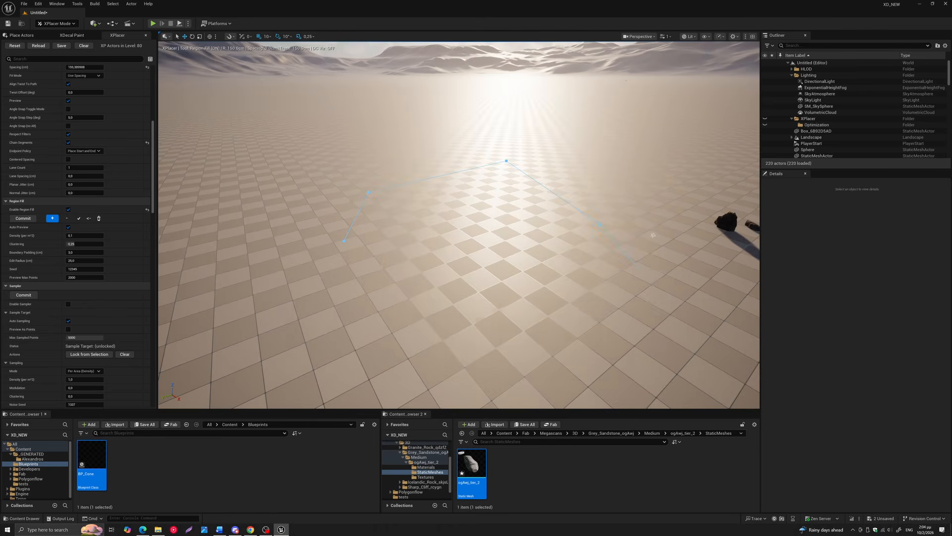
{"action": "left_click", "coordinate": [420, 360]}
{"action": "double_click", "coordinate": [343, 305]}
{"action": "scroll", "coordinate": [439, 212], "scroll_direction": "up", "scroll_amount": 2}
{"action": "right_click_drag", "start_coordinate": [438, 212], "coordinate": [419, 162]}
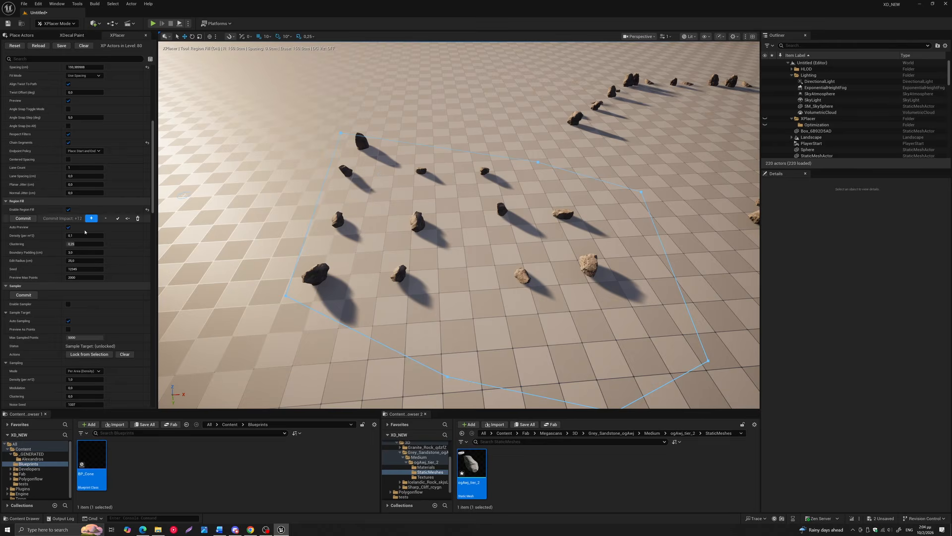
Set the Region Fill density to about 0.24 per square metre and its clustering to 1.0
{"action": "mouse_move", "coordinate": [79, 244]}
{"action": "left_mouse_down"}
{"action": "mouse_move", "coordinate": [98, 244]}
{"action": "mouse_move", "coordinate": [73, 237]}
{"action": "mouse_move", "coordinate": [87, 236]}
{"action": "left_mouse_up"}
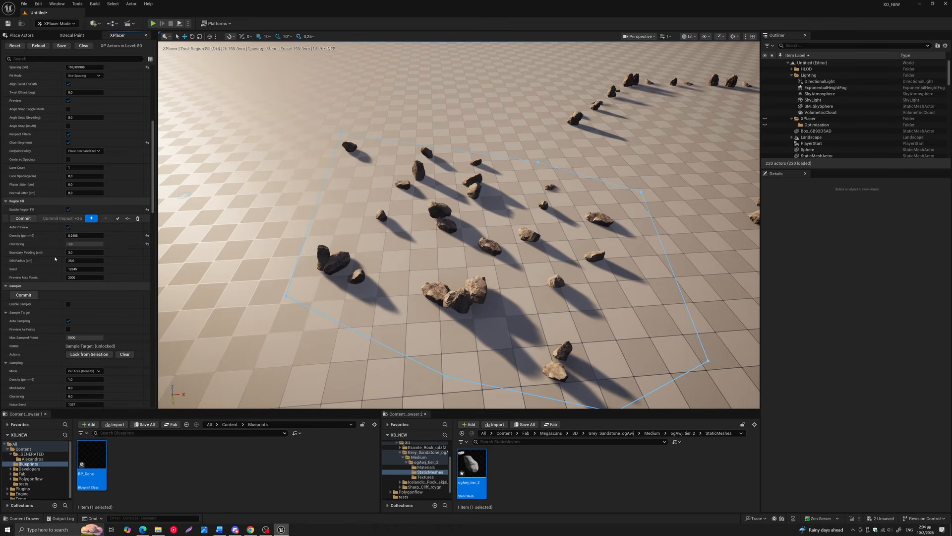
Enlarge the fill region by moving three of its outline points outward across the floor
{"action": "scroll", "coordinate": [337, 227], "scroll_direction": "down", "scroll_amount": 2}
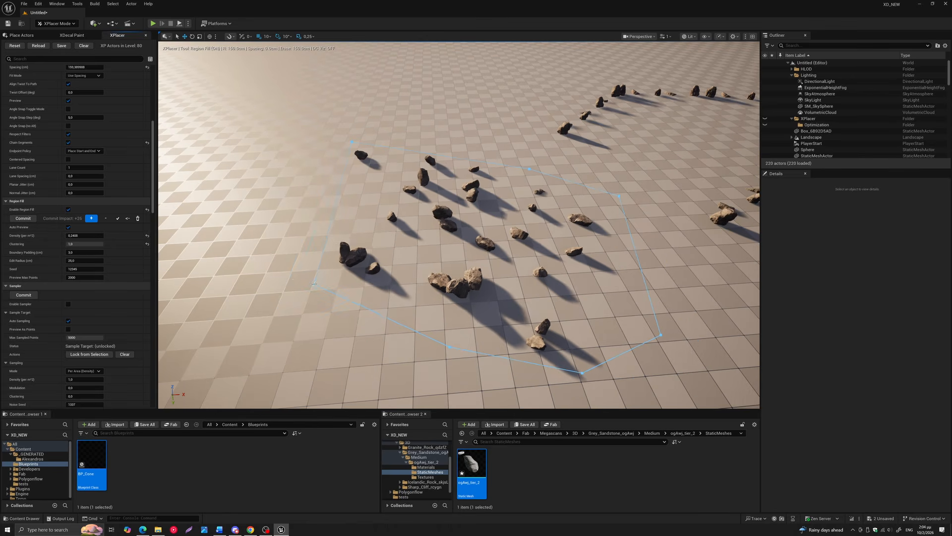
{"action": "left_click_drag", "start_coordinate": [314, 283], "coordinate": [208, 203]}
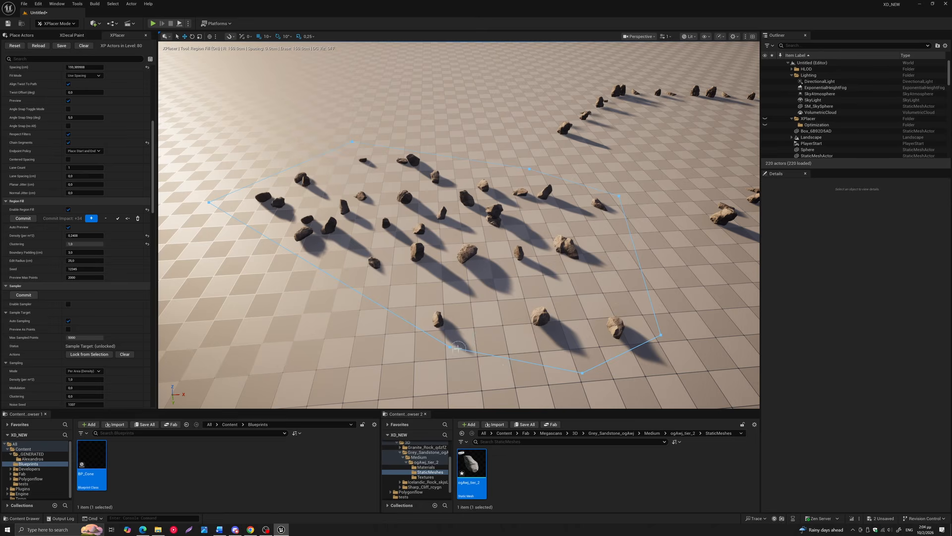
{"action": "left_click_drag", "start_coordinate": [451, 346], "coordinate": [174, 375]}
{"action": "scroll", "coordinate": [361, 318], "scroll_direction": "down", "scroll_amount": 2}
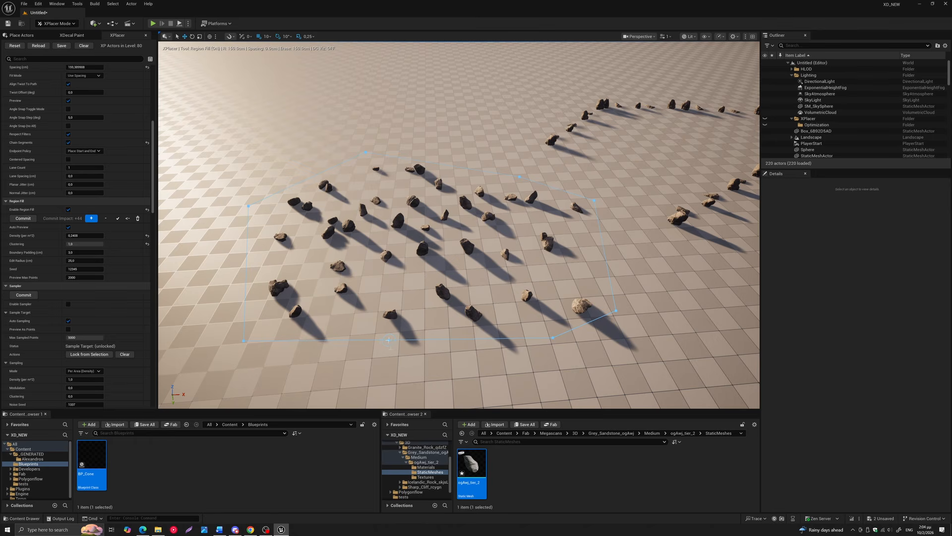
{"action": "left_click_drag", "start_coordinate": [389, 340], "coordinate": [334, 406]}
{"action": "scroll", "coordinate": [379, 247], "scroll_direction": "down", "scroll_amount": 5}
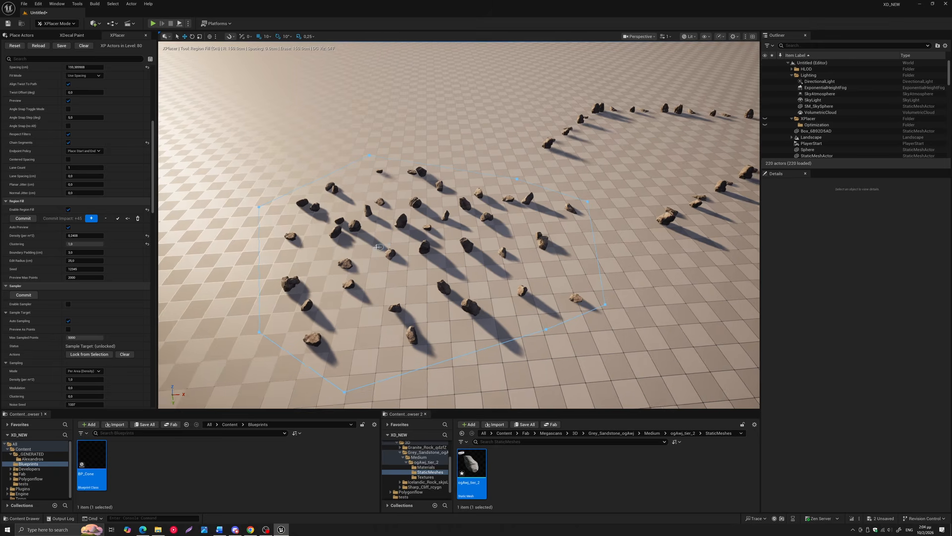
Commit the region's rocks to the level and clear the region outline
{"action": "scroll", "coordinate": [375, 244], "scroll_direction": "up", "scroll_amount": 4}
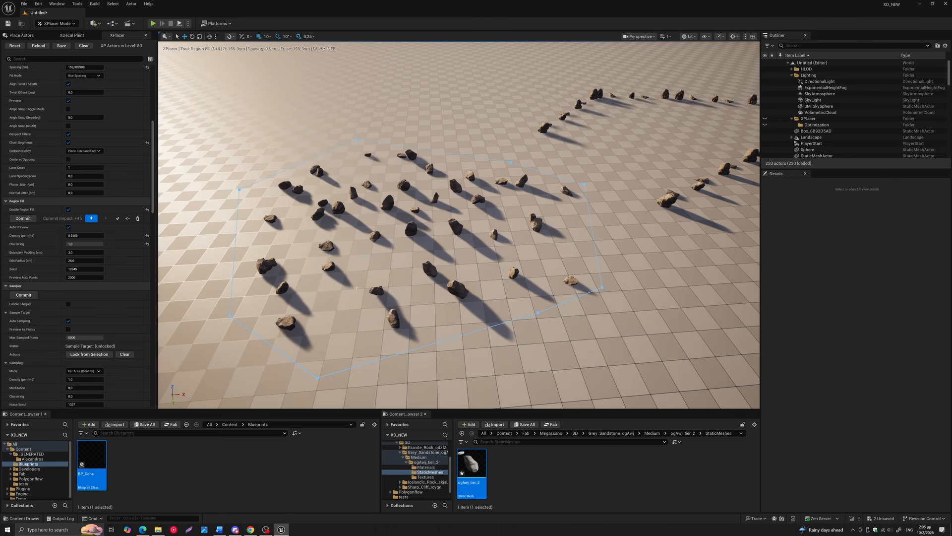
{"action": "right_click_drag", "start_coordinate": [413, 227], "coordinate": [408, 241]}
{"action": "key", "text": "w"}
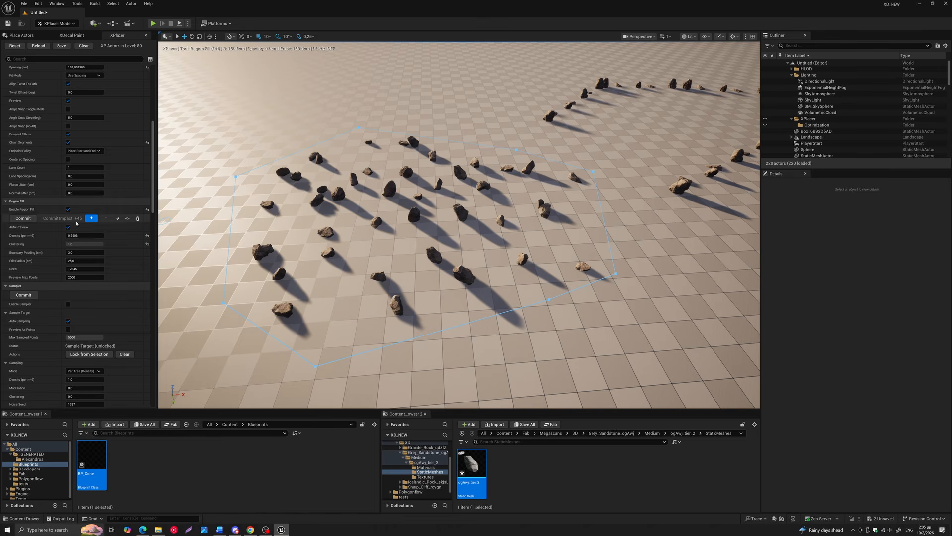
{"action": "left_click", "coordinate": [23, 218]}
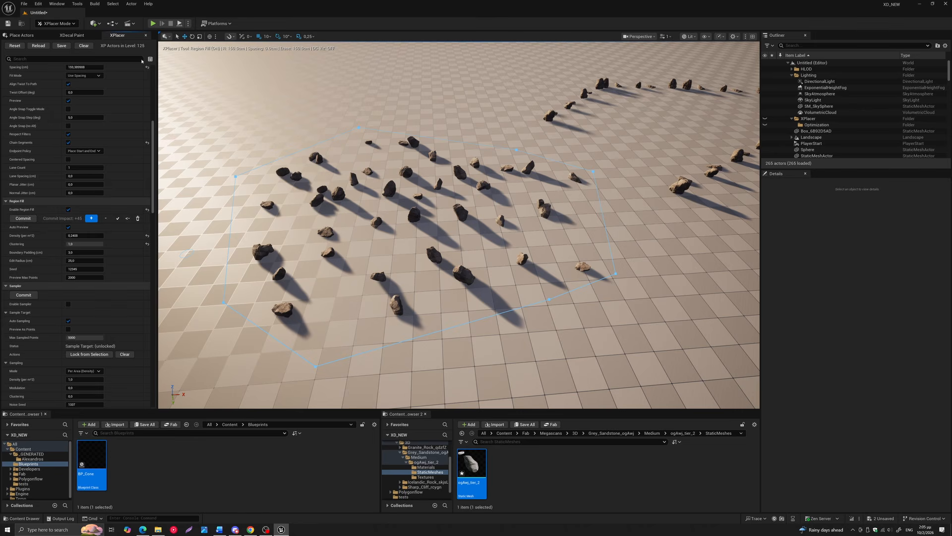
{"action": "left_click", "coordinate": [138, 219]}
{"action": "right_click_drag", "start_coordinate": [331, 209], "coordinate": [292, 219]}
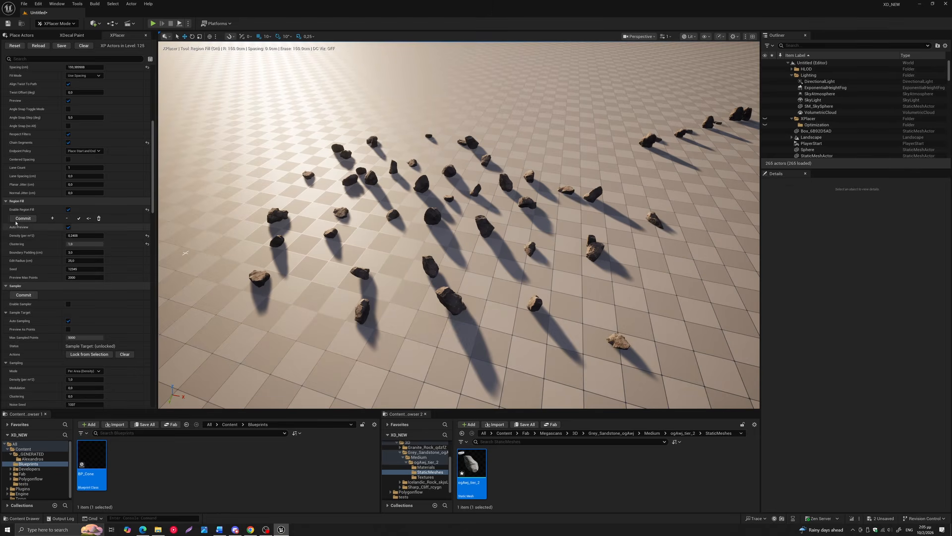
Review the Sampler settings that follow Region Fill
{"action": "scroll", "coordinate": [32, 224], "scroll_direction": "down", "scroll_amount": 3}
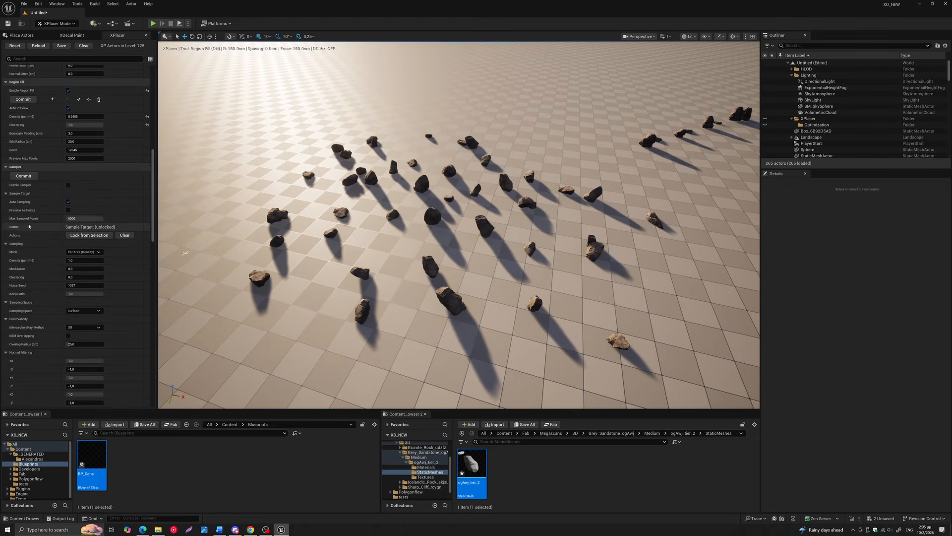
{"action": "scroll", "coordinate": [61, 230], "scroll_direction": "up", "scroll_amount": 1}
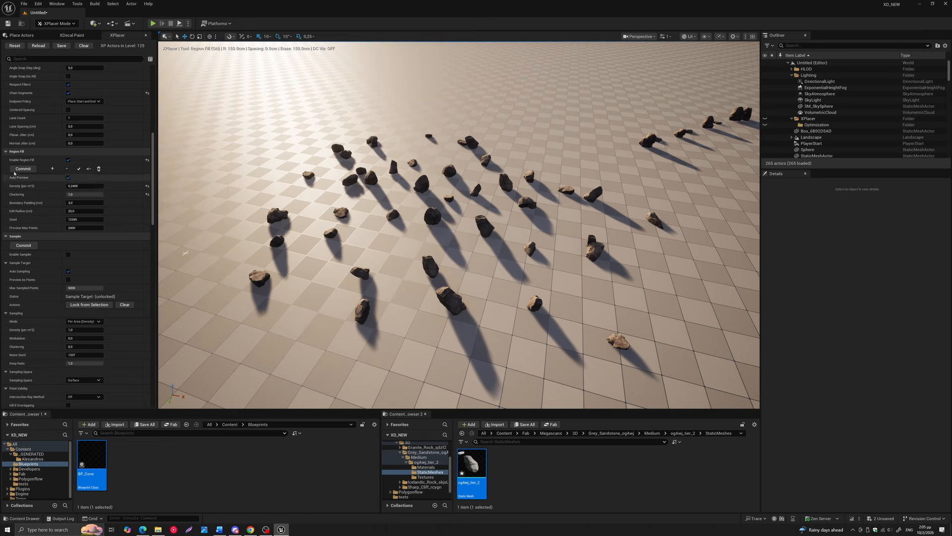
{"action": "scroll", "coordinate": [76, 209], "scroll_direction": "down", "scroll_amount": 2}
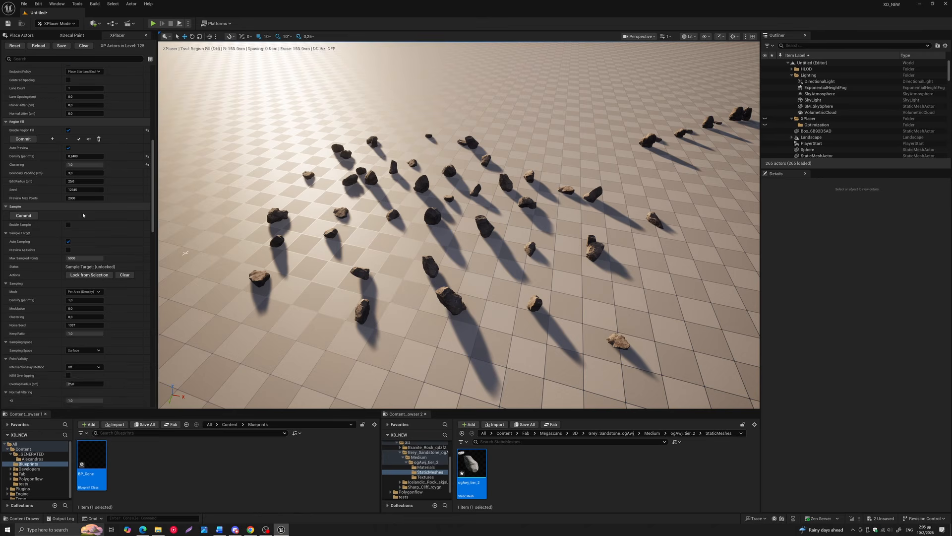
{"action": "scroll", "coordinate": [76, 203], "scroll_direction": "down", "scroll_amount": 2}
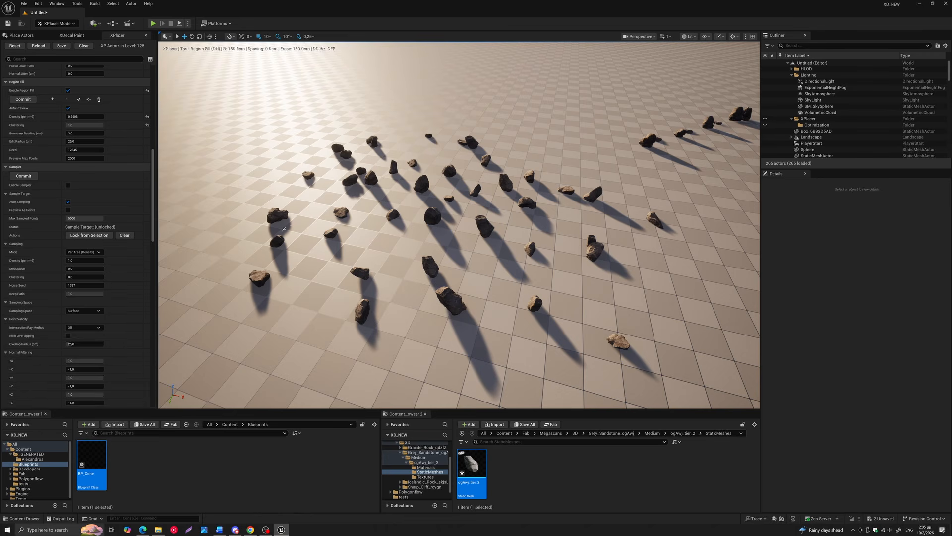
{"action": "right_click_drag", "start_coordinate": [287, 223], "coordinate": [198, 224]}
{"action": "right_click_drag", "start_coordinate": [287, 223], "coordinate": [177, 210]}
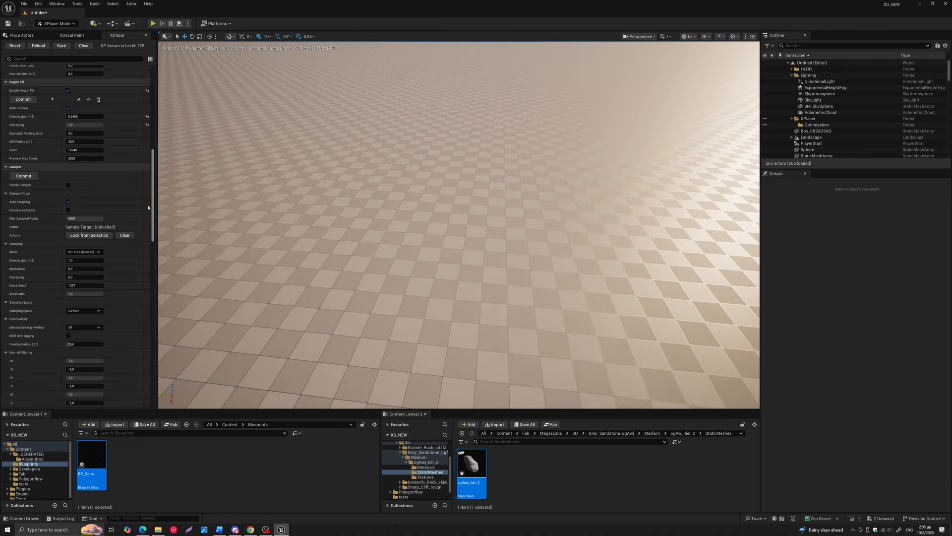
{"action": "scroll", "coordinate": [154, 204], "scroll_direction": "down", "scroll_amount": 3}
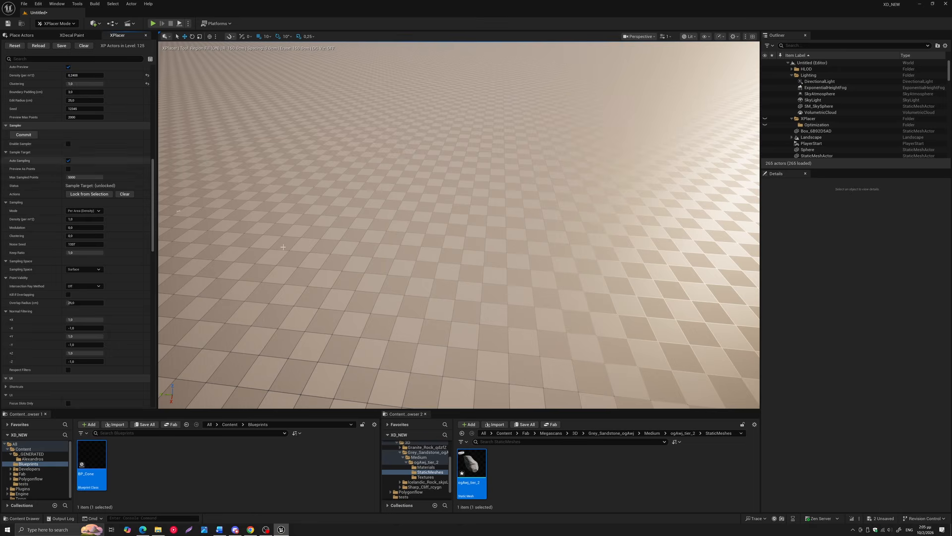
Enable the Sampler tool with the box platform and its white sphere in view
{"action": "right_click_drag", "start_coordinate": [329, 275], "coordinate": [525, 261]}
{"action": "scroll", "coordinate": [451, 174], "scroll_direction": "up", "scroll_amount": 3}
{"action": "middle_click_drag", "start_coordinate": [451, 174], "coordinate": [402, 187]}
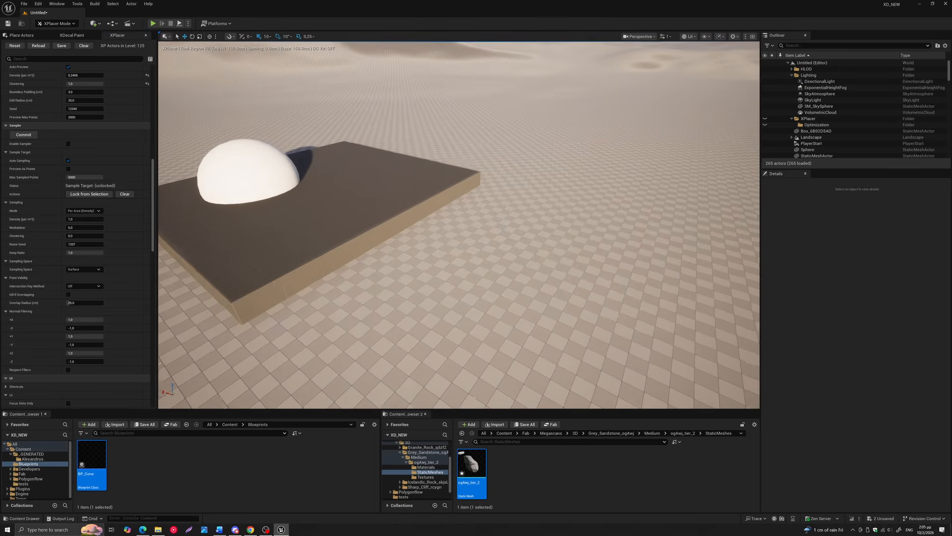
{"action": "scroll", "coordinate": [401, 186], "scroll_direction": "up", "scroll_amount": 3}
{"action": "scroll", "coordinate": [358, 174], "scroll_direction": "down", "scroll_amount": 1}
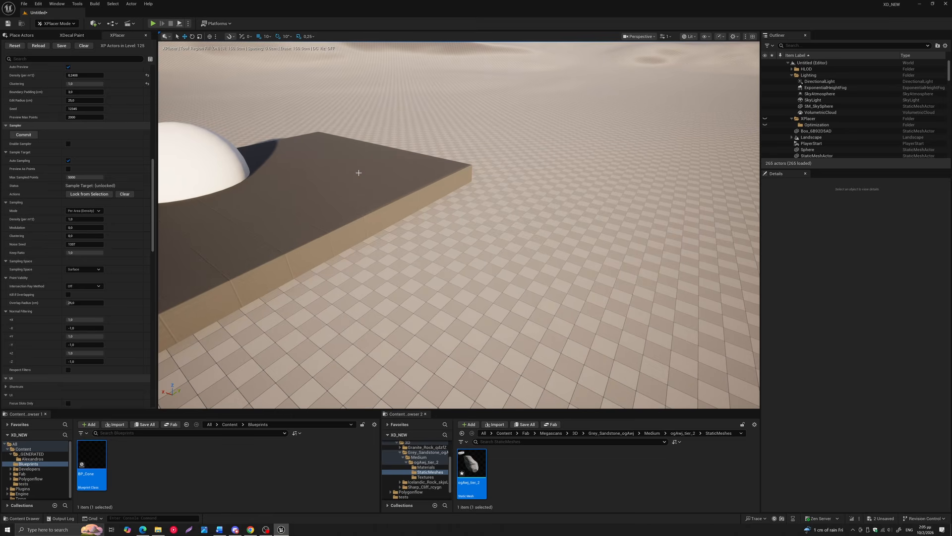
{"action": "key", "text": "5"}
{"action": "right_click_drag", "start_coordinate": [433, 185], "coordinate": [453, 253]}
{"action": "scroll", "coordinate": [433, 185], "scroll_direction": "up", "scroll_amount": 1}
{"action": "scroll", "coordinate": [425, 185], "scroll_direction": "up", "scroll_amount": 1}
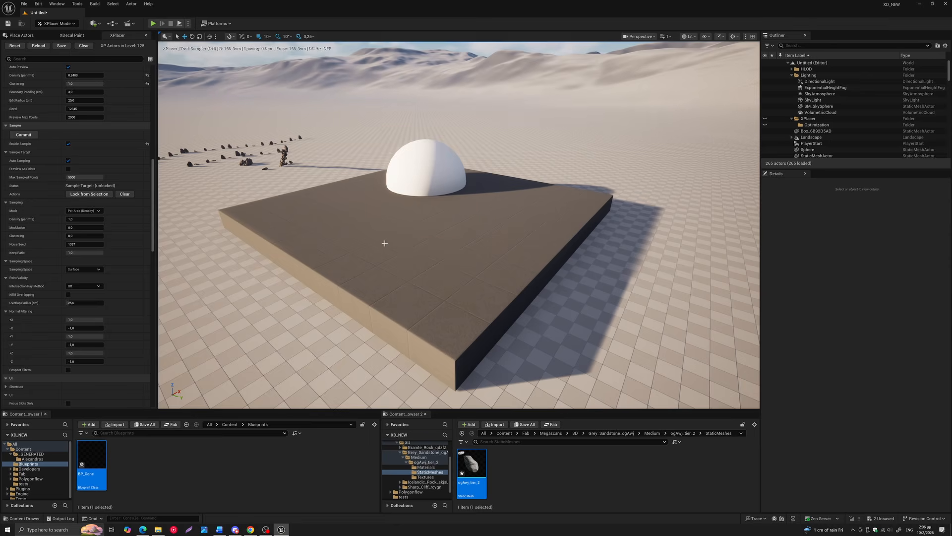
Sample rocks over the box platform, switch the sample target to the sphere, and return it to the box
{"action": "scroll", "coordinate": [383, 243], "scroll_direction": "up", "scroll_amount": 1}
{"action": "scroll", "coordinate": [392, 240], "scroll_direction": "up", "scroll_amount": 1}
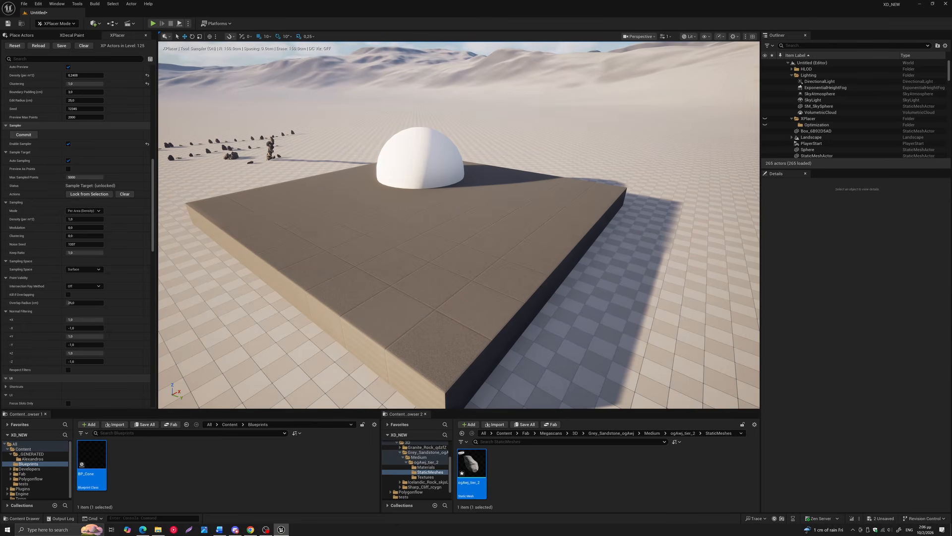
{"action": "left_click", "coordinate": [356, 243]}
{"action": "scroll", "coordinate": [347, 240], "scroll_direction": "up", "scroll_amount": 2}
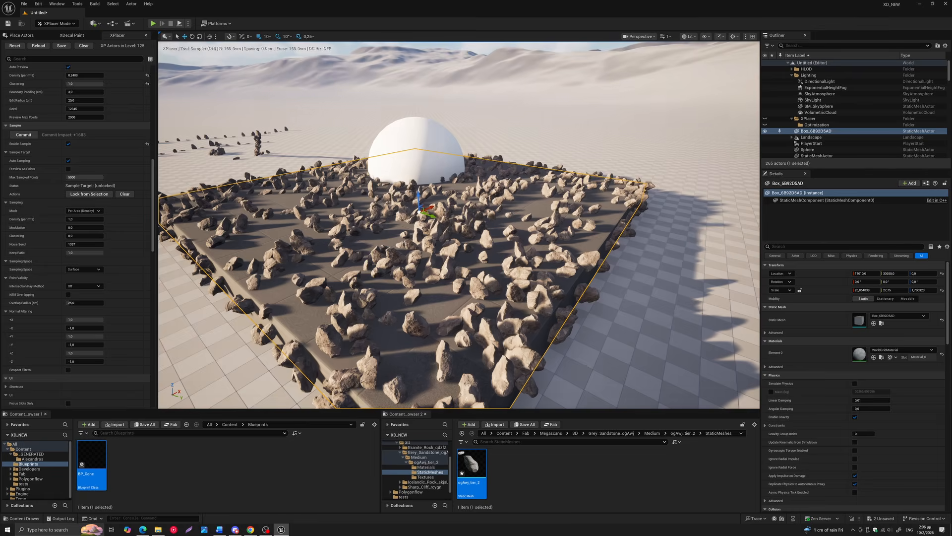
{"action": "right_click_drag", "start_coordinate": [347, 240], "coordinate": [362, 253]}
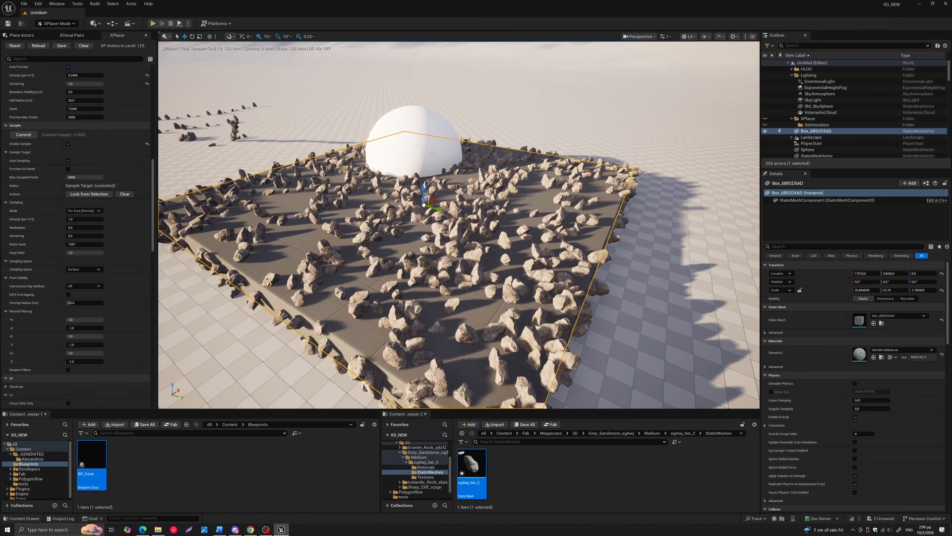
{"action": "left_click", "coordinate": [431, 153]}
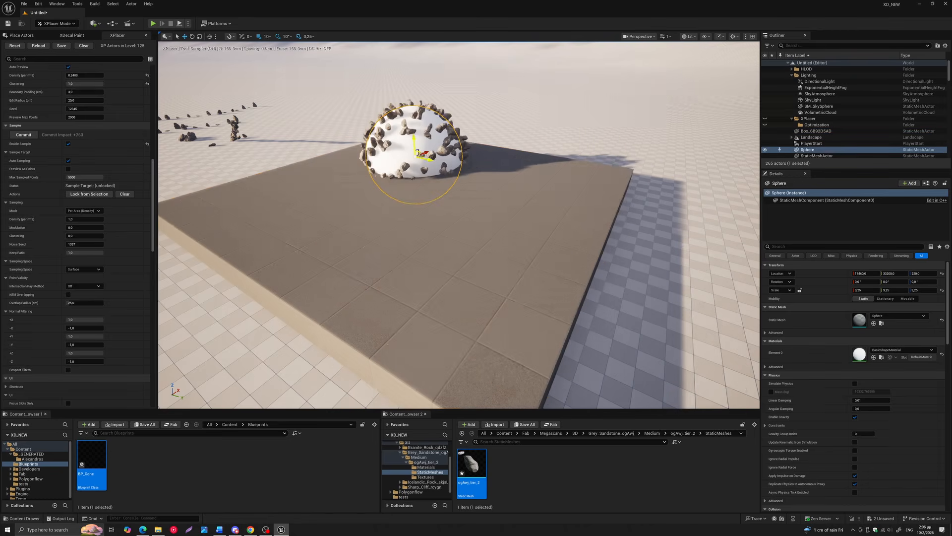
{"action": "left_click", "coordinate": [383, 253]}
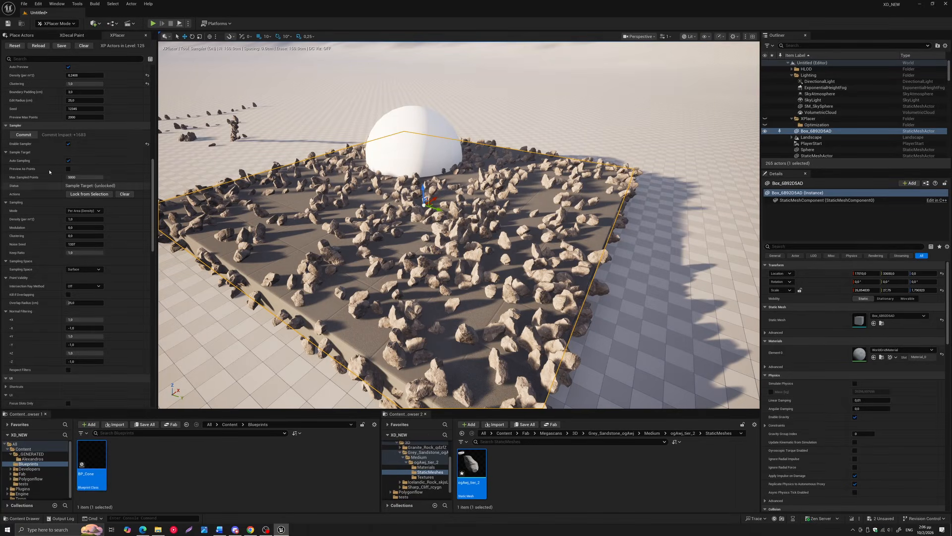
Disable Auto Sampling and generate the box platform's rock preview manually
{"action": "left_click", "coordinate": [68, 161]}
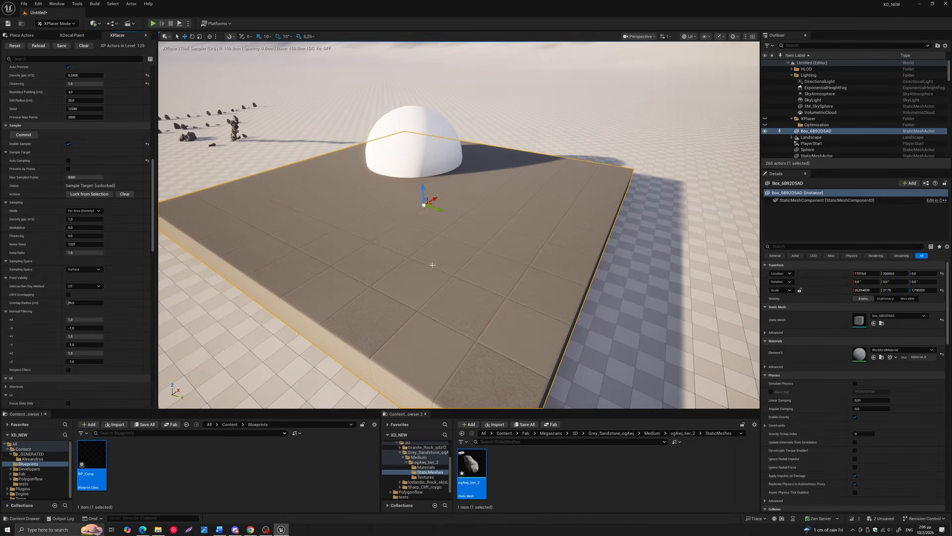
{"action": "left_click", "coordinate": [378, 245]}
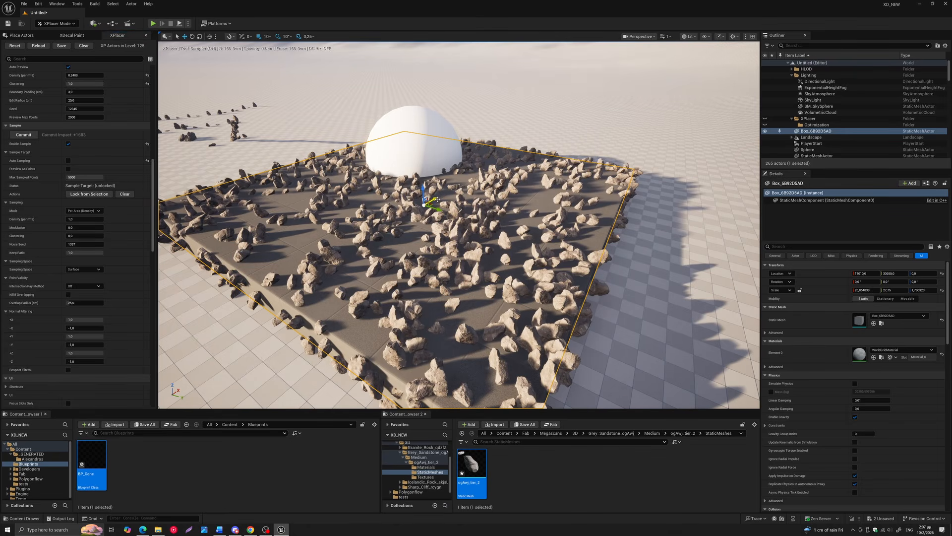
Shift the box platform slightly along its X axis and regenerate its rock preview manually
{"action": "left_click_drag", "start_coordinate": [432, 198], "coordinate": [411, 206]}
{"action": "scroll", "coordinate": [356, 256], "scroll_direction": "down", "scroll_amount": 3}
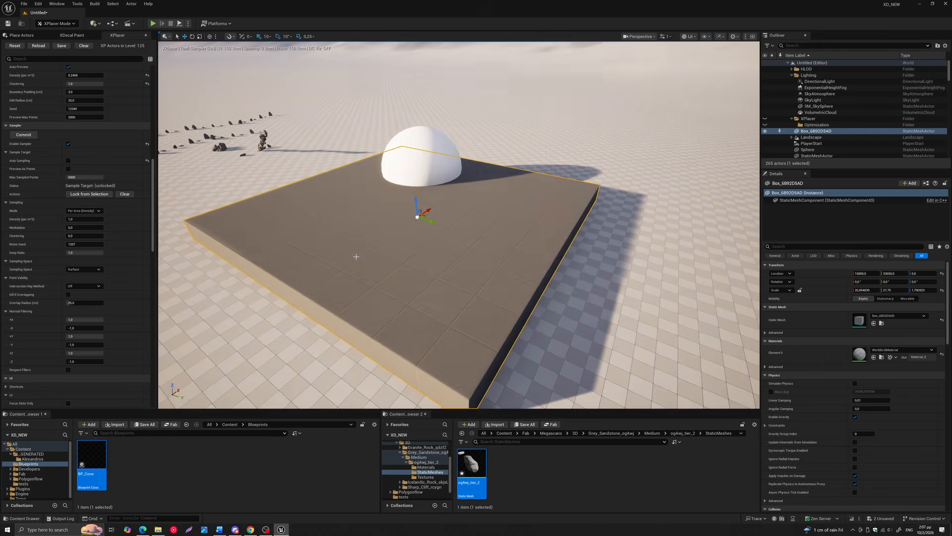
{"action": "scroll", "coordinate": [336, 269], "scroll_direction": "up", "scroll_amount": 2}
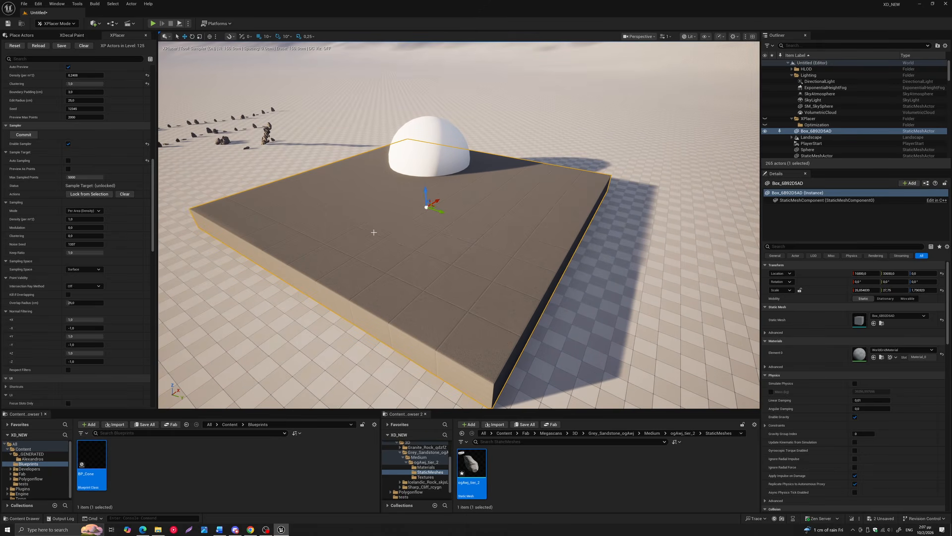
{"action": "key", "text": "space"}
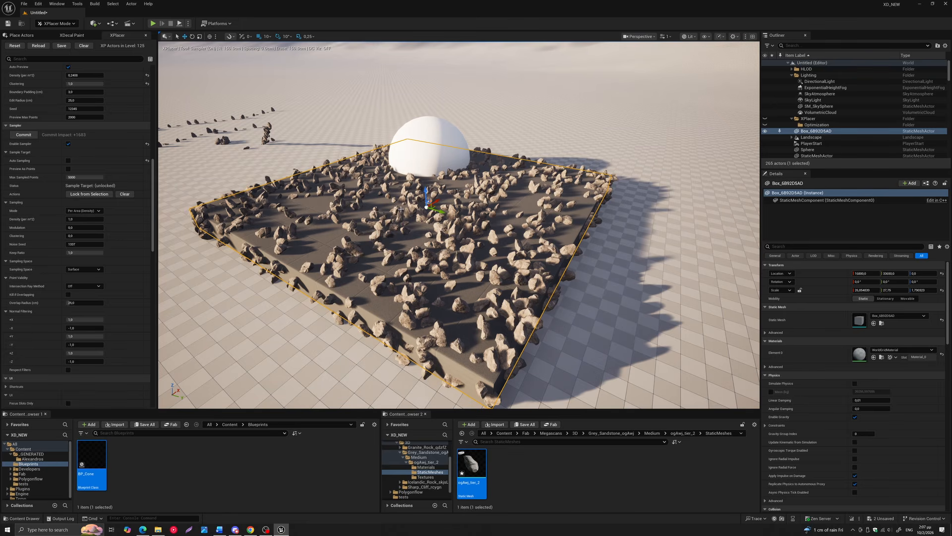
Shift the box platform farther along its X axis and re-enable Auto Sampling
{"action": "left_click_drag", "start_coordinate": [435, 199], "coordinate": [332, 227]}
{"action": "left_click", "coordinate": [69, 161]}
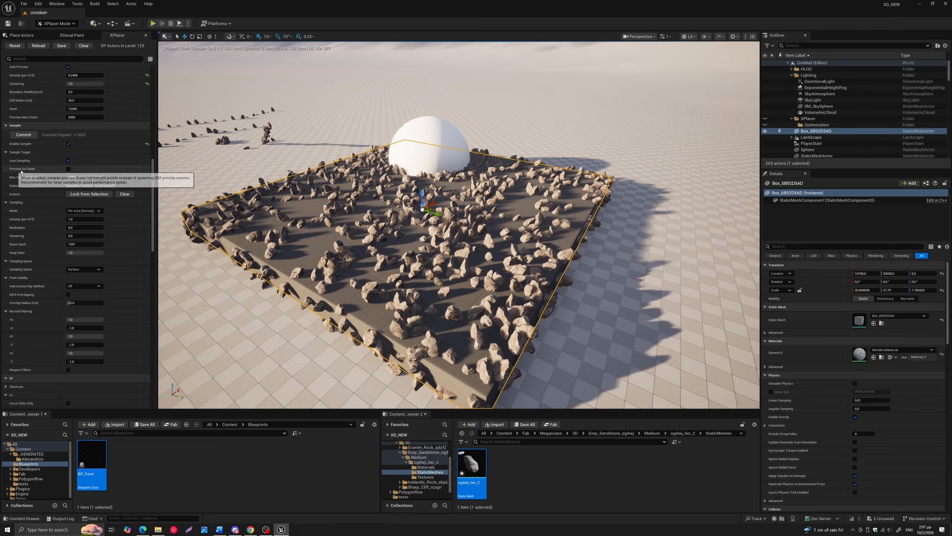
Preview the sampler result on the box platform as lightweight points and return it to full rock meshes
{"action": "left_click", "coordinate": [68, 169]}
{"action": "scroll", "coordinate": [355, 233], "scroll_direction": "up", "scroll_amount": 4}
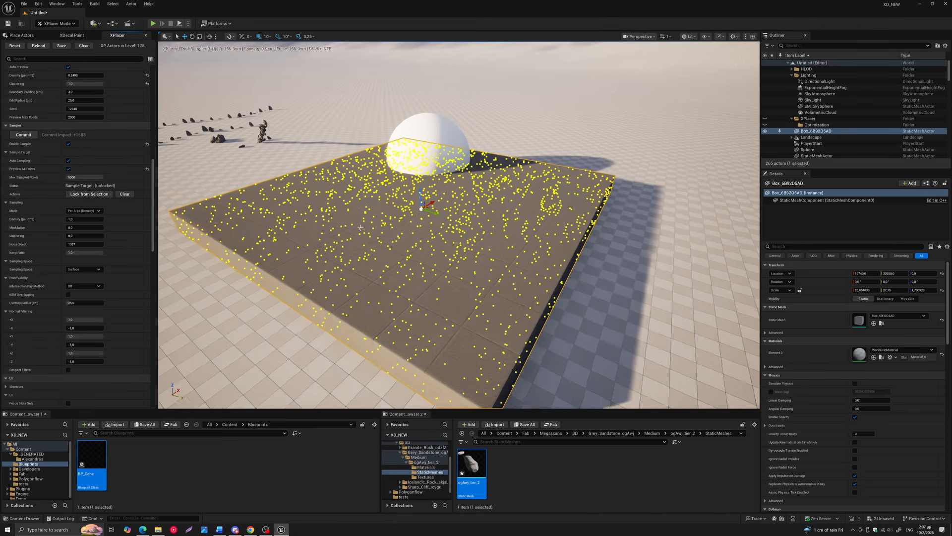
{"action": "right_click_drag", "start_coordinate": [355, 233], "coordinate": [380, 207]}
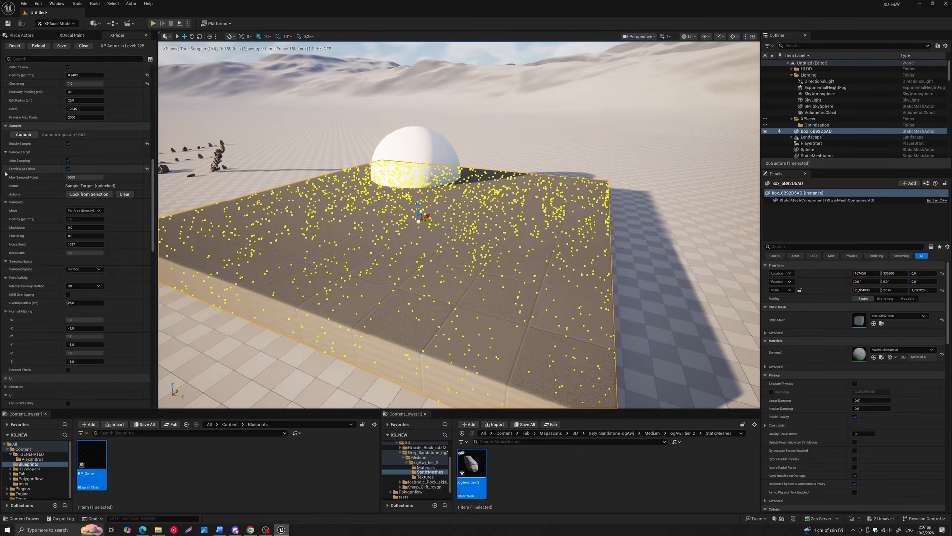
{"action": "left_click", "coordinate": [69, 169]}
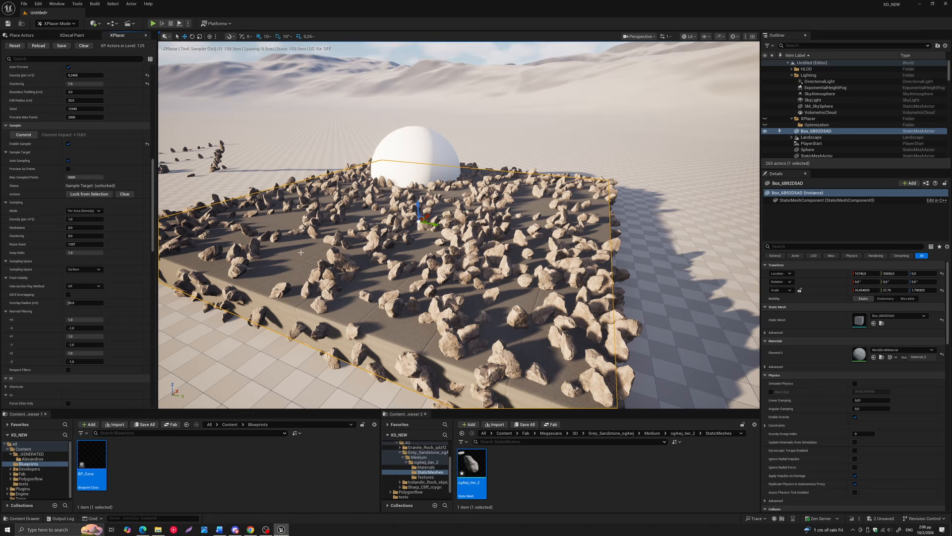
{"action": "left_click", "coordinate": [85, 177]}
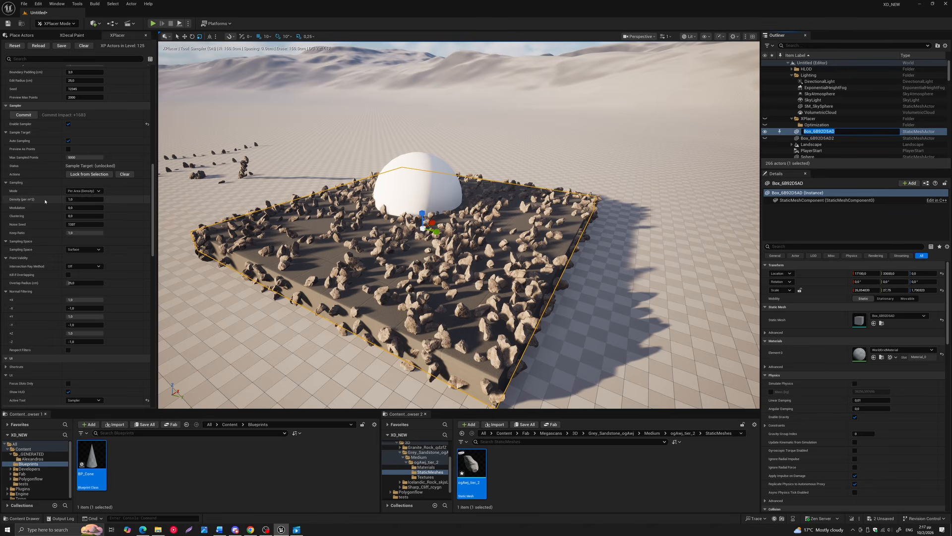
Raise the sampling density to about 12.8 per m² and change the sampling mode to Fixed Count with a target count of 301
{"action": "mouse_move", "coordinate": [74, 200]}
{"action": "left_mouse_down"}
{"action": "mouse_move", "coordinate": [97, 200]}
{"action": "mouse_move", "coordinate": [54, 199]}
{"action": "mouse_move", "coordinate": [90, 200]}
{"action": "left_mouse_up"}
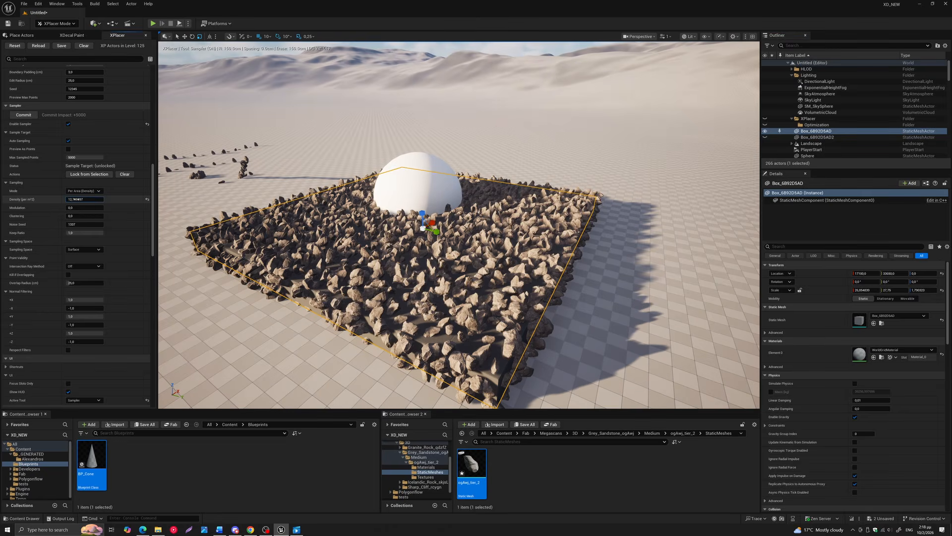
{"action": "left_click", "coordinate": [77, 193]}
{"action": "left_click", "coordinate": [79, 202]}
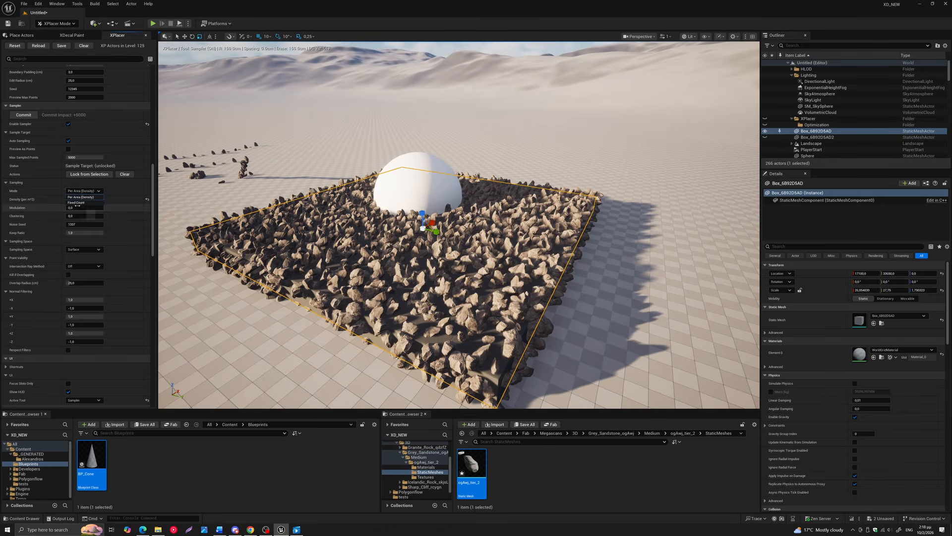
{"action": "mouse_move", "coordinate": [91, 200]}
{"action": "left_mouse_down"}
{"action": "mouse_move", "coordinate": [75, 199]}
{"action": "mouse_move", "coordinate": [90, 200]}
{"action": "left_mouse_up"}
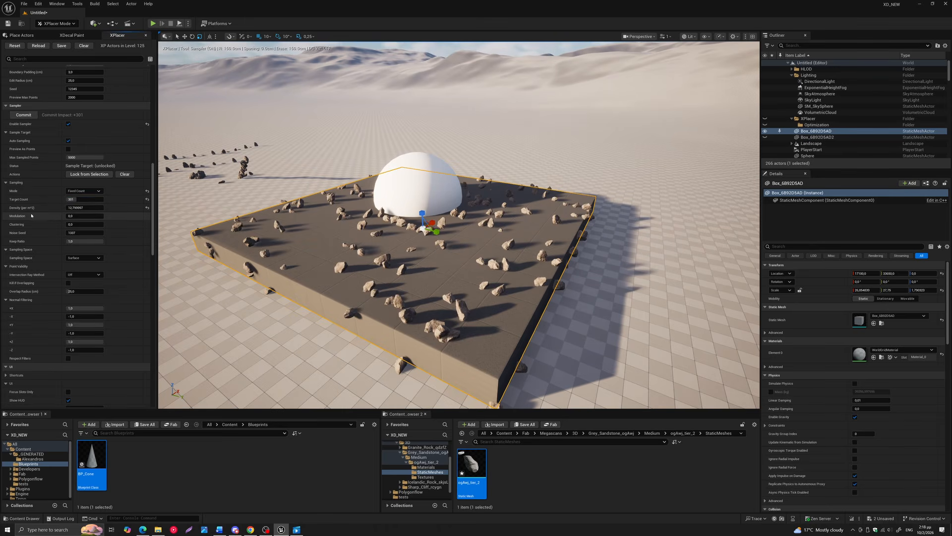
Raise the sampling modulation to about 0.47 along with the clustering, set the noise seed to 1441 and lower the keep ratio to about 0.22
{"action": "mouse_move", "coordinate": [78, 216]}
{"action": "left_mouse_down"}
{"action": "mouse_move", "coordinate": [90, 216]}
{"action": "mouse_move", "coordinate": [86, 225]}
{"action": "left_mouse_up"}
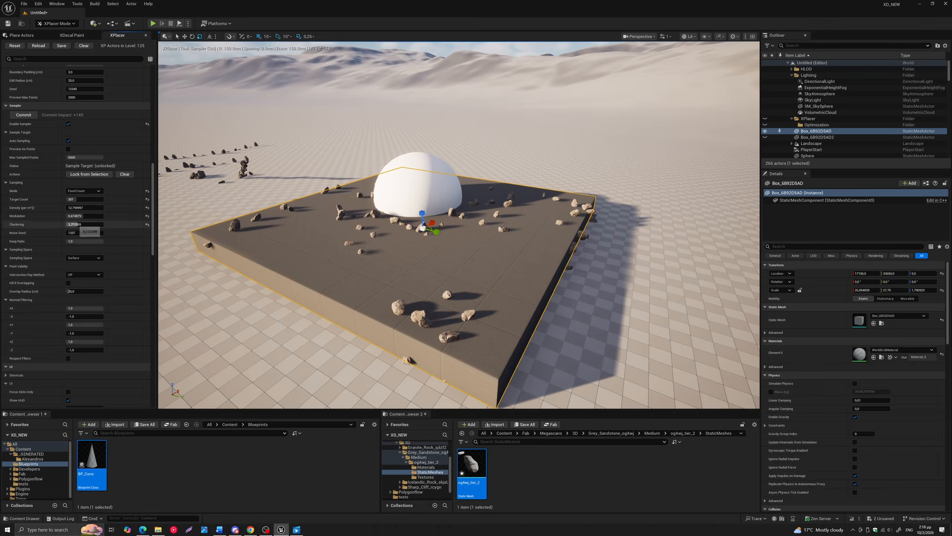
{"action": "left_click_drag", "start_coordinate": [77, 233], "coordinate": [88, 232]}
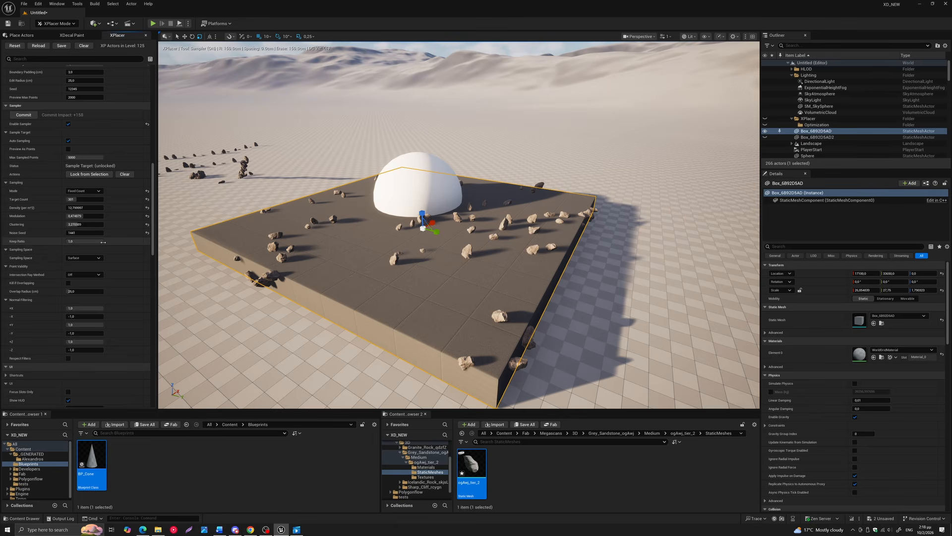
{"action": "left_click_drag", "start_coordinate": [102, 241], "coordinate": [75, 242]}
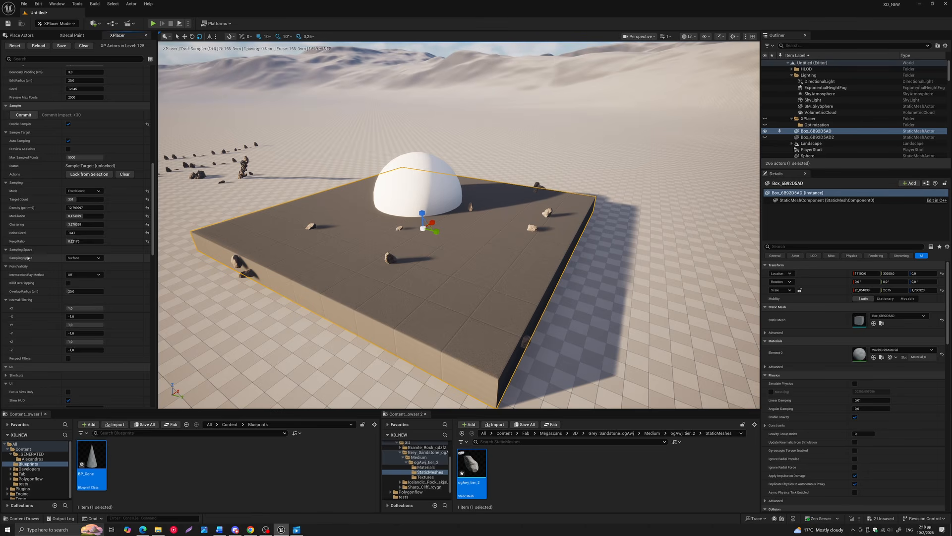
Reset the sampler's keep ratio and noise seed to their defaults
{"action": "left_click", "coordinate": [85, 258]}
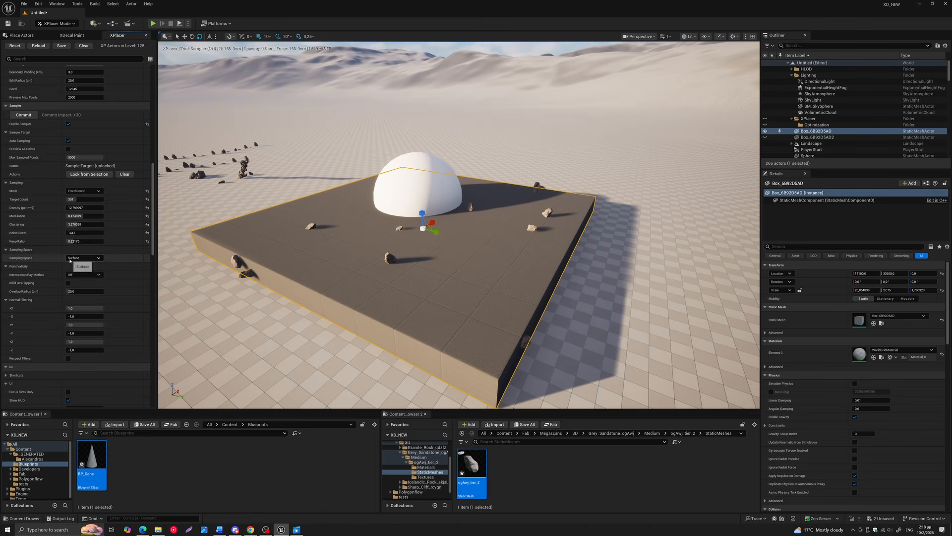
{"action": "left_click", "coordinate": [147, 241]}
{"action": "left_click", "coordinate": [147, 232]}
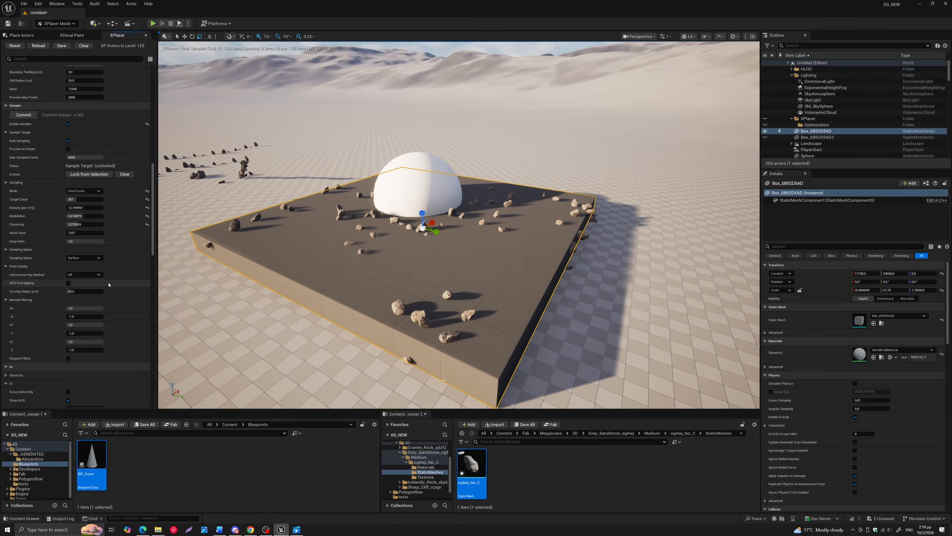
Switch the sampling space to Surface + Offset and set the surface offset to about 10.2 cm
{"action": "left_click", "coordinate": [85, 258]}
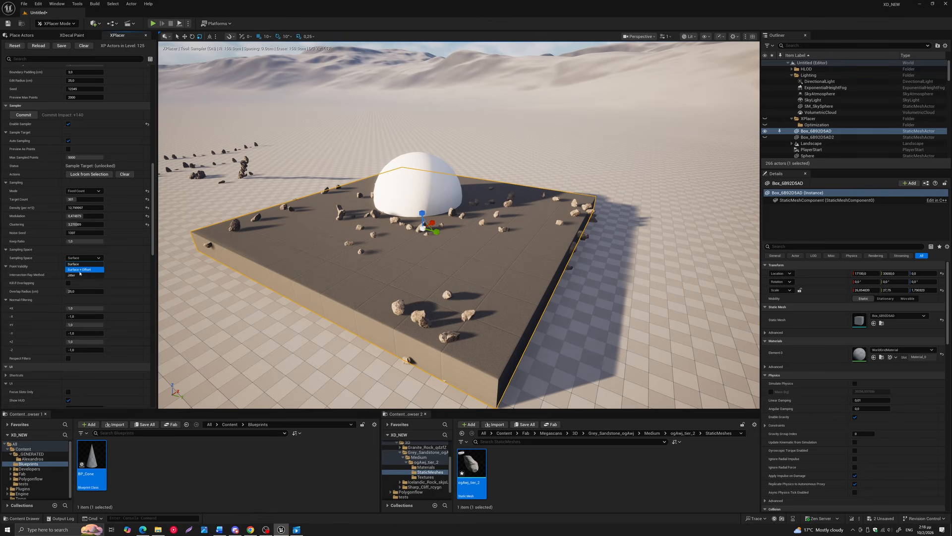
{"action": "left_click", "coordinate": [75, 270]}
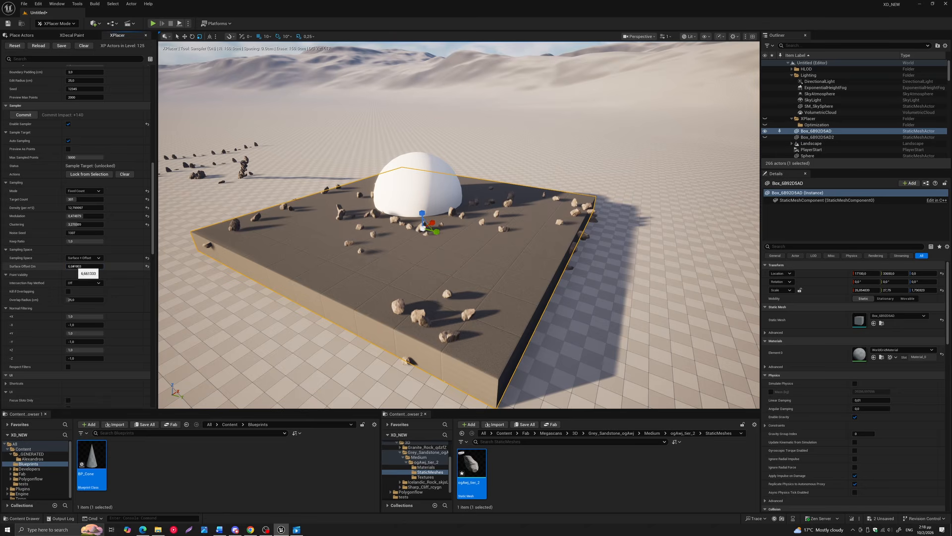
{"action": "mouse_move", "coordinate": [84, 266]}
{"action": "left_mouse_down"}
{"action": "mouse_move", "coordinate": [143, 267]}
{"action": "mouse_move", "coordinate": [70, 267]}
{"action": "left_mouse_up"}
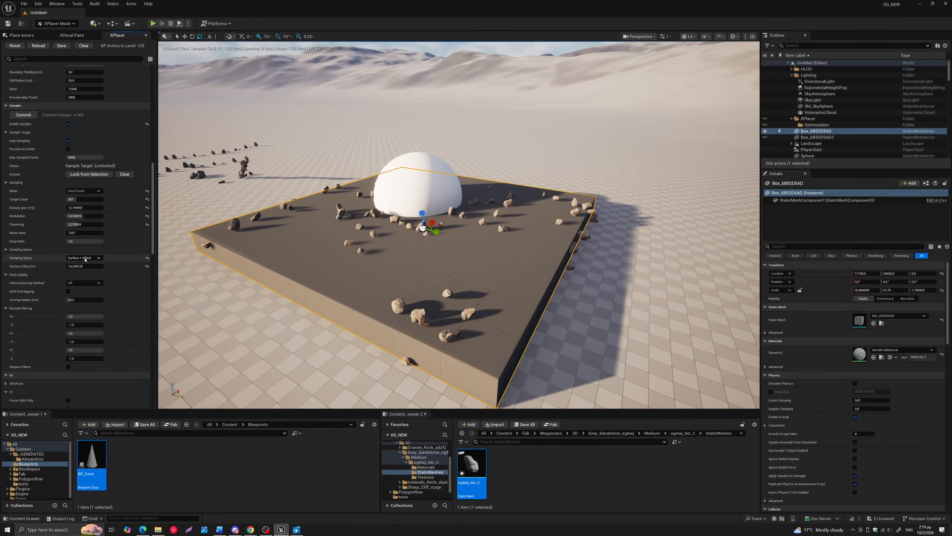
Change the sampling space to Jitter with a jitter amount of about 12.9 cm
{"action": "left_click", "coordinate": [84, 259]}
{"action": "left_click", "coordinate": [76, 268]}
{"action": "left_click_drag", "start_coordinate": [73, 267], "coordinate": [74, 266]}
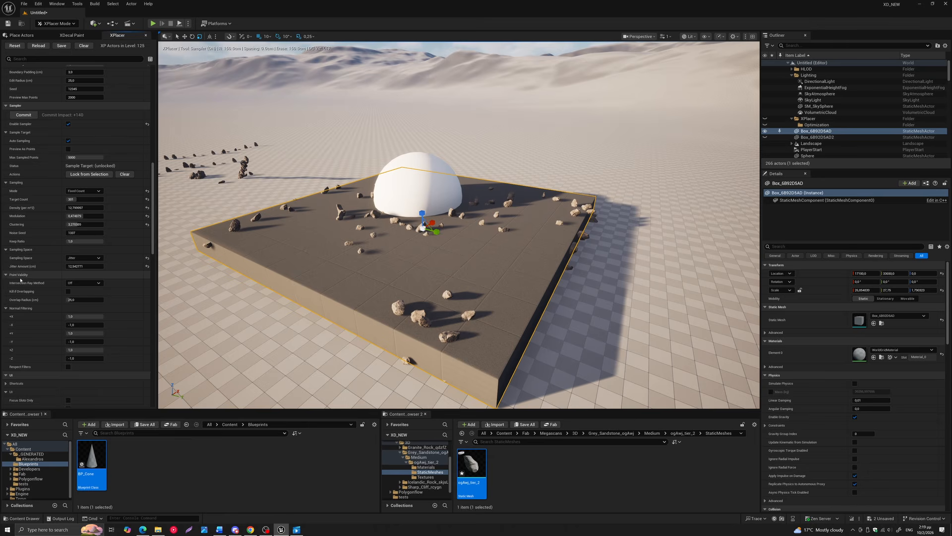
Set the intersection ray method to Short Backface Ray and reset the sampling space to Surface
{"action": "left_click", "coordinate": [87, 283]}
{"action": "left_click", "coordinate": [78, 299]}
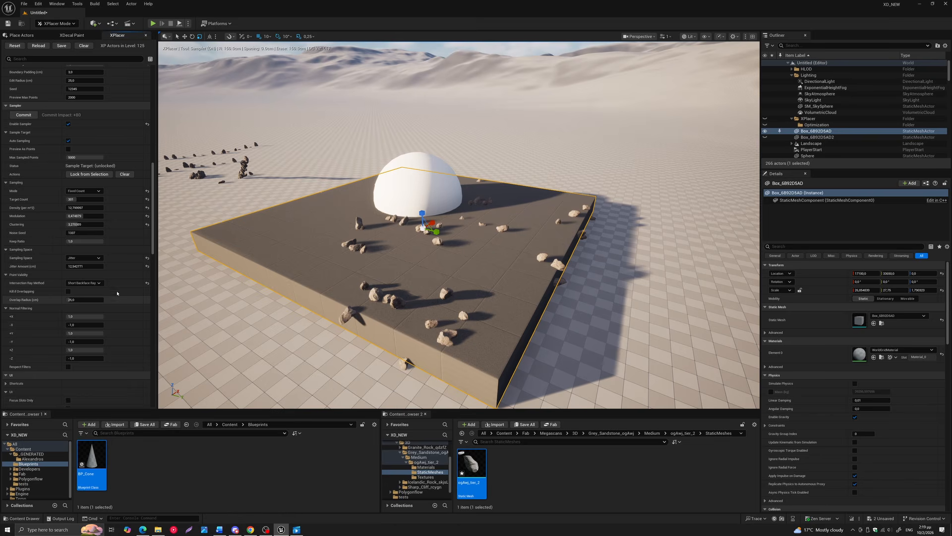
{"action": "left_click", "coordinate": [147, 258]}
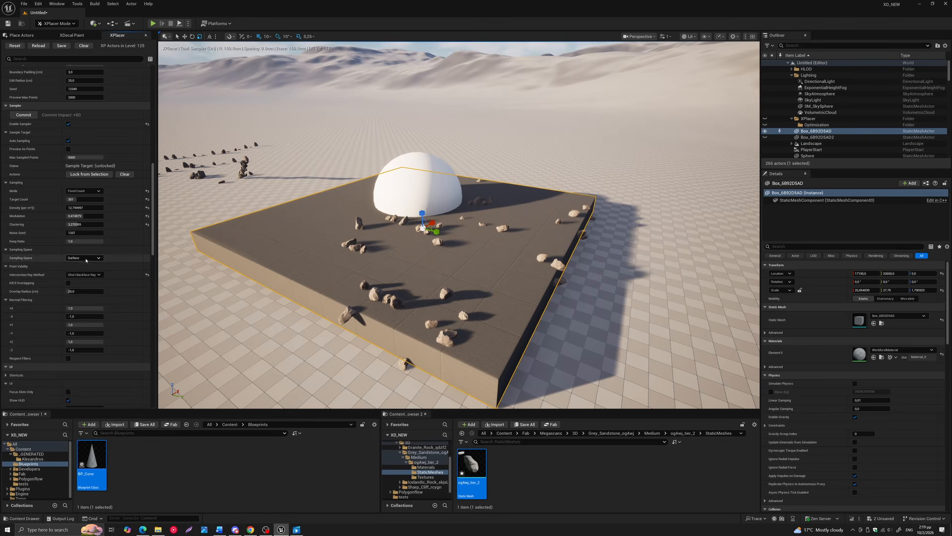
Reset the clustering, modulation and density to their defaults and raise the target count to 474
{"action": "left_click", "coordinate": [148, 224]}
{"action": "left_click", "coordinate": [147, 216]}
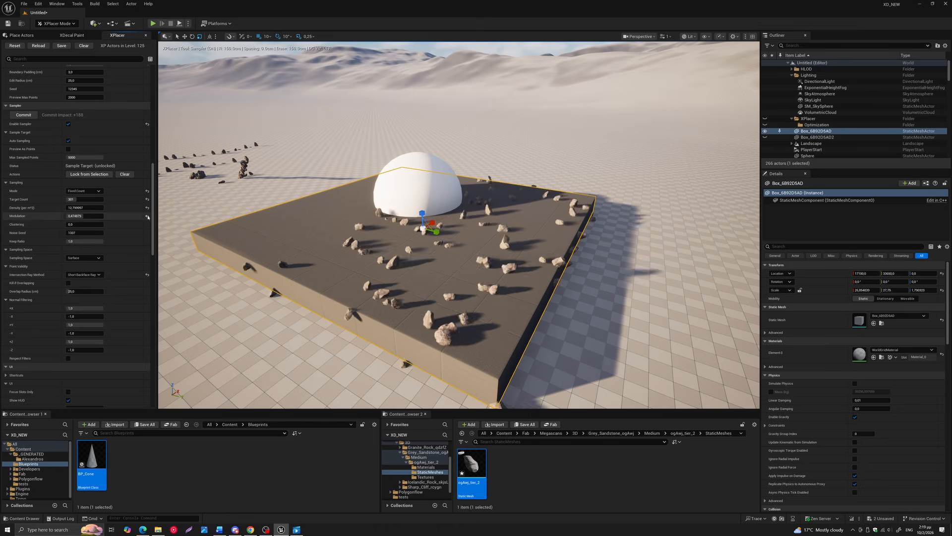
{"action": "left_click", "coordinate": [148, 208]}
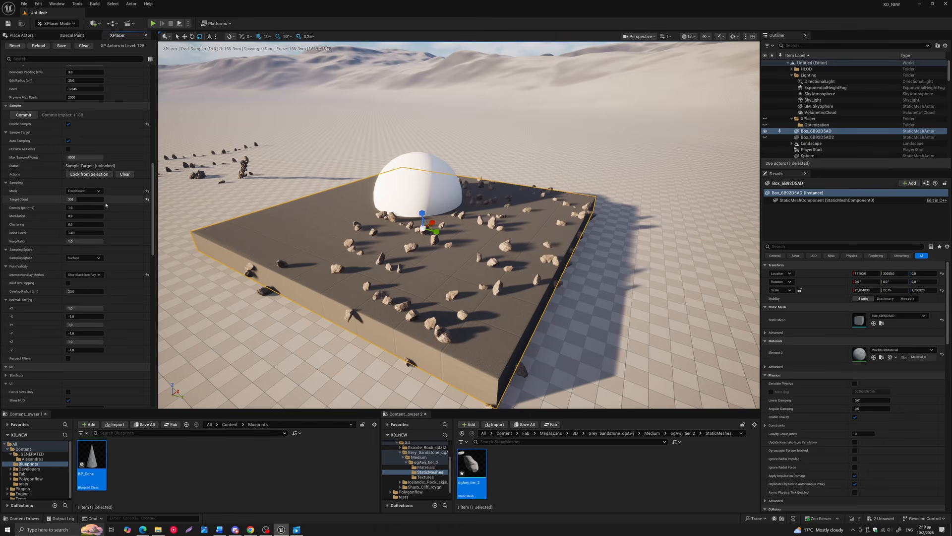
{"action": "left_click_drag", "start_coordinate": [75, 199], "coordinate": [83, 199]}
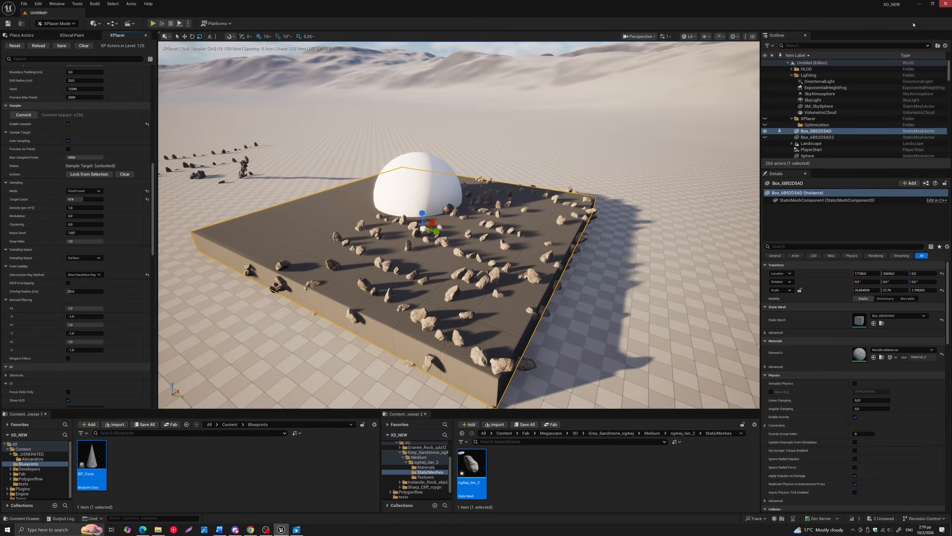
Unhide the large block Box_6B92D5AD2 overlapping the platform while keeping the box platform as the sample target
{"action": "left_click", "coordinate": [816, 137]}
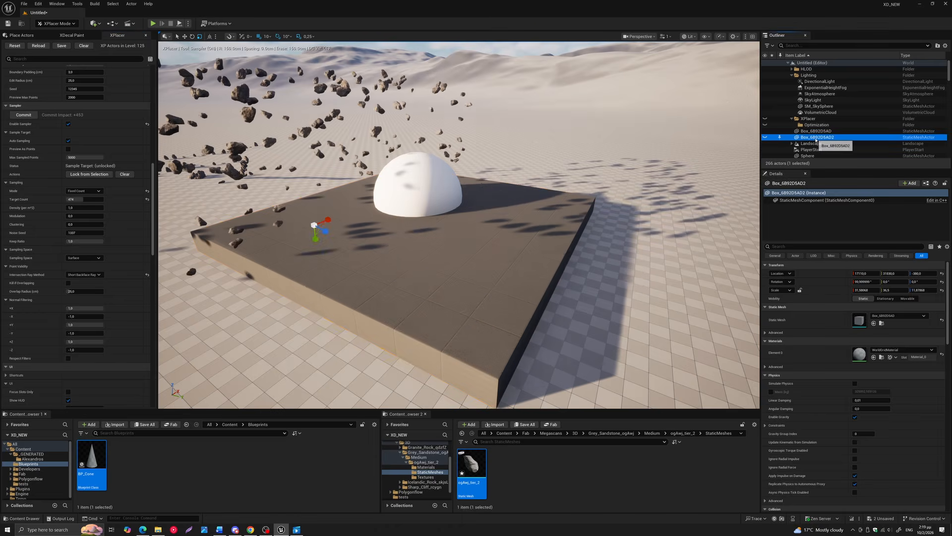
{"action": "left_click", "coordinate": [815, 131]}
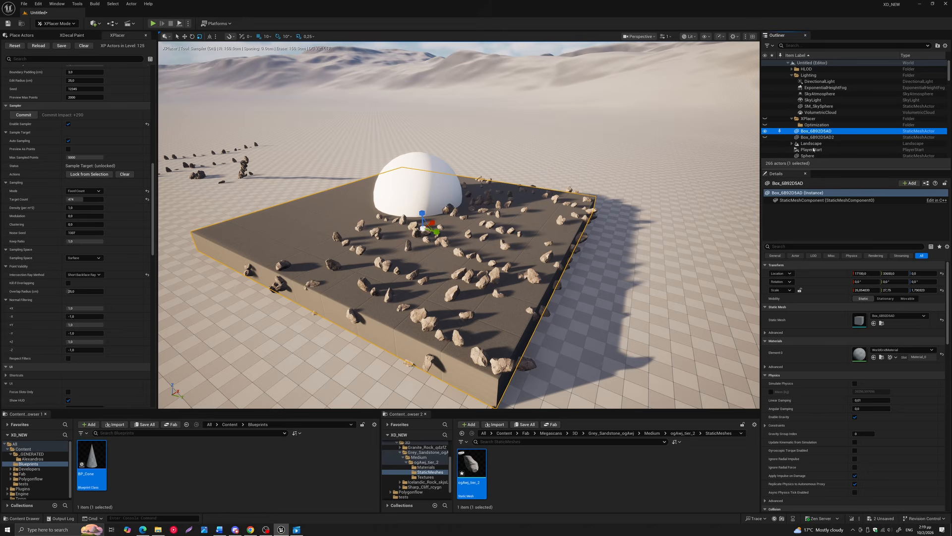
{"action": "left_click", "coordinate": [765, 137]}
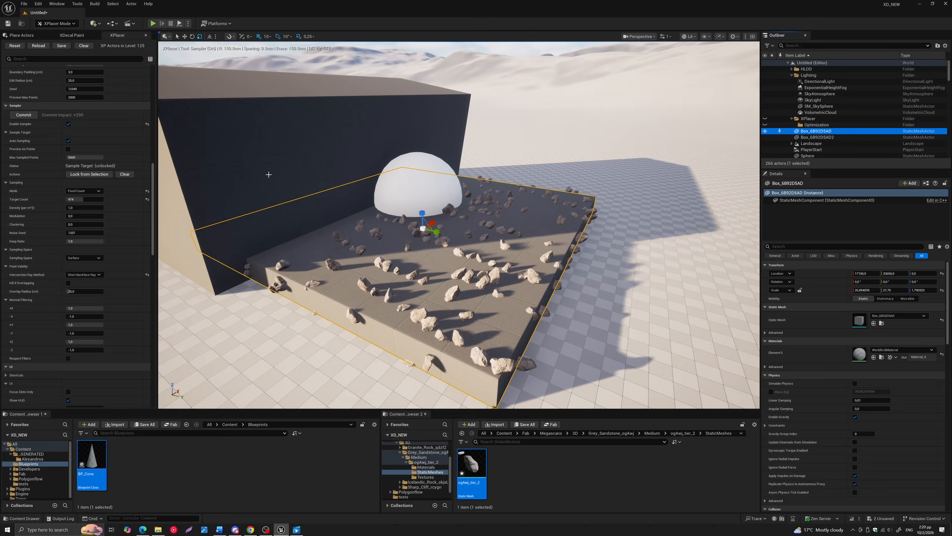
{"action": "right_click_drag", "start_coordinate": [281, 156], "coordinate": [287, 162]}
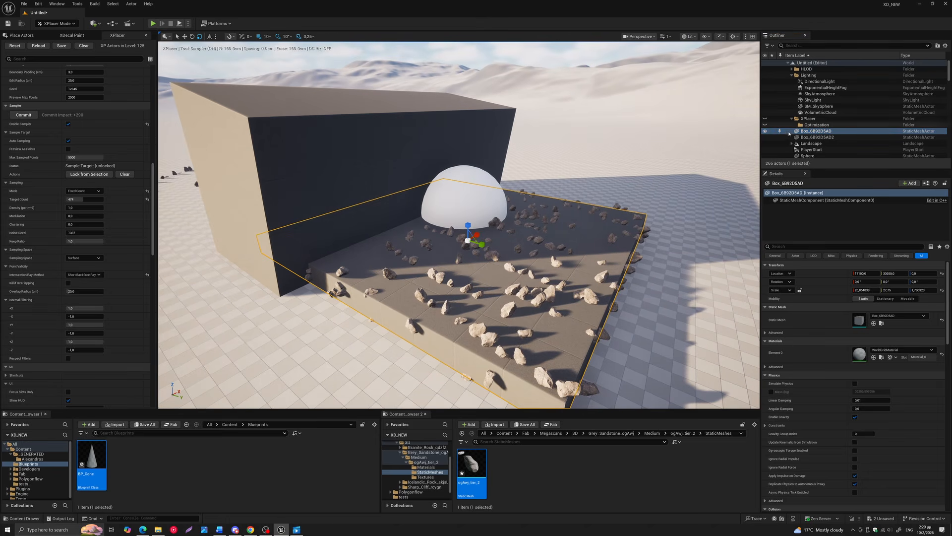
Turn off the intersection ray method and temporarily hide the box platform to inspect its rocks
{"action": "left_click", "coordinate": [79, 275]}
{"action": "left_click", "coordinate": [75, 281]}
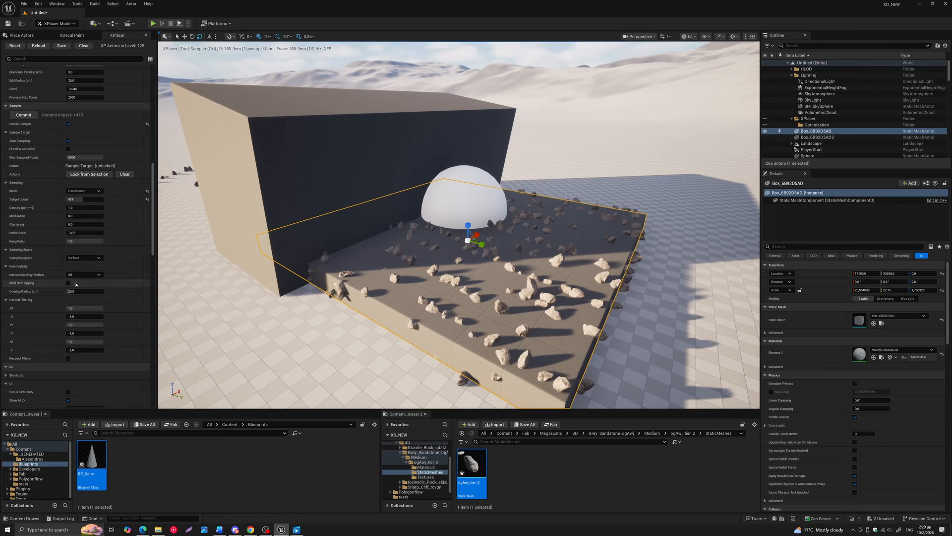
{"action": "left_click", "coordinate": [766, 132]}
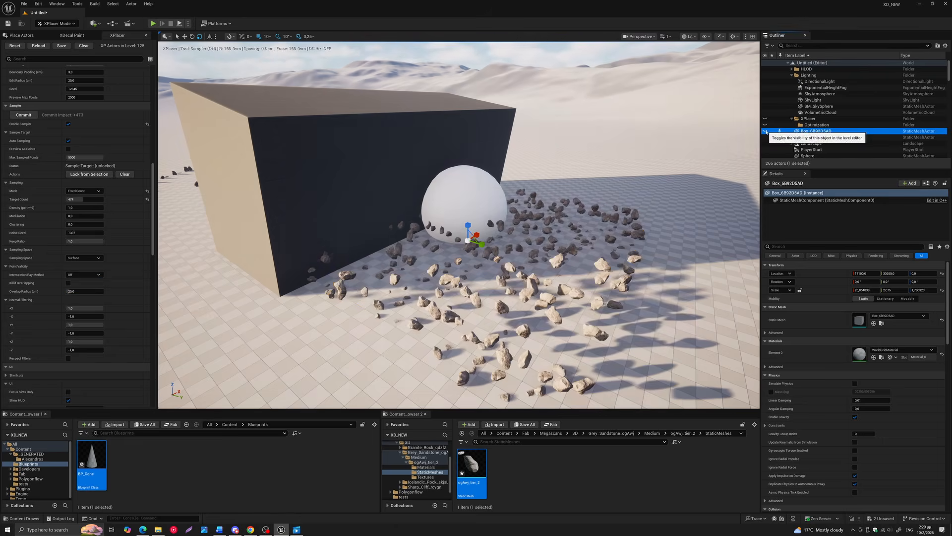
{"action": "left_click", "coordinate": [767, 132]}
Temporarily hide the large block to examine the rock placement in the area it covers
{"action": "left_click", "coordinate": [765, 138]}
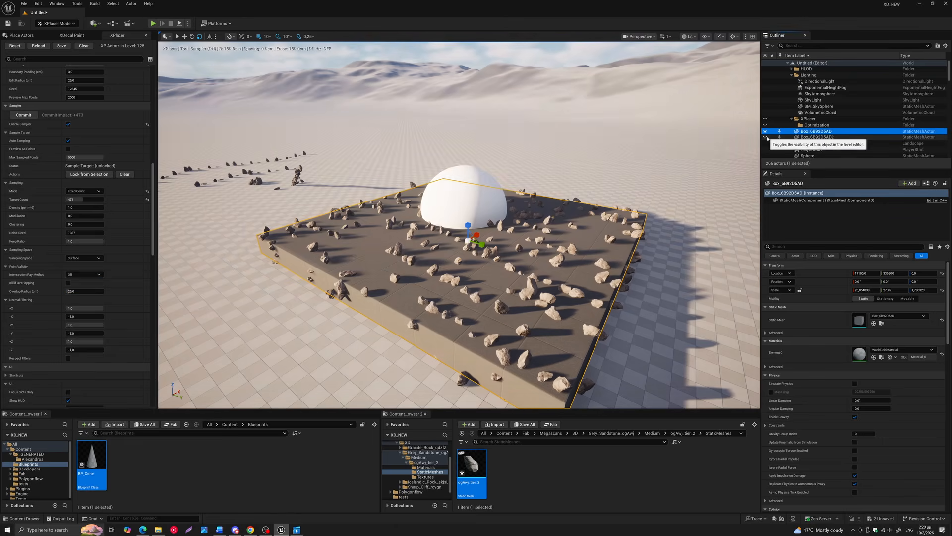
{"action": "scroll", "coordinate": [345, 215], "scroll_direction": "up", "scroll_amount": 8}
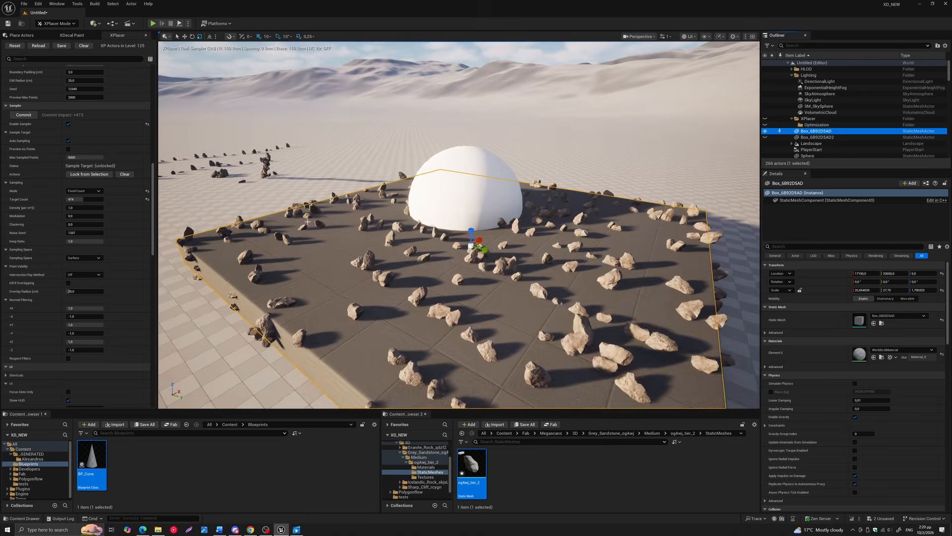
{"action": "scroll", "coordinate": [312, 220], "scroll_direction": "down", "scroll_amount": 3}
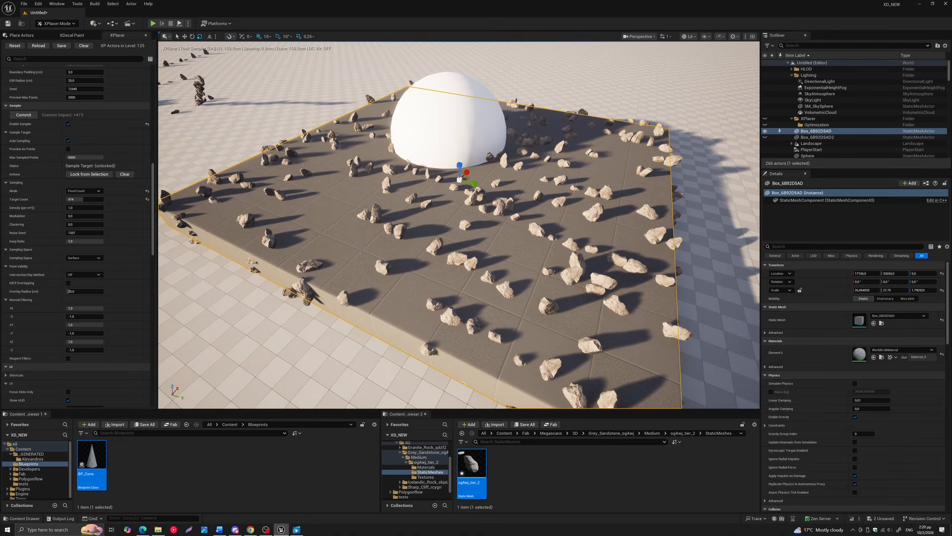
{"action": "left_click", "coordinate": [764, 137]}
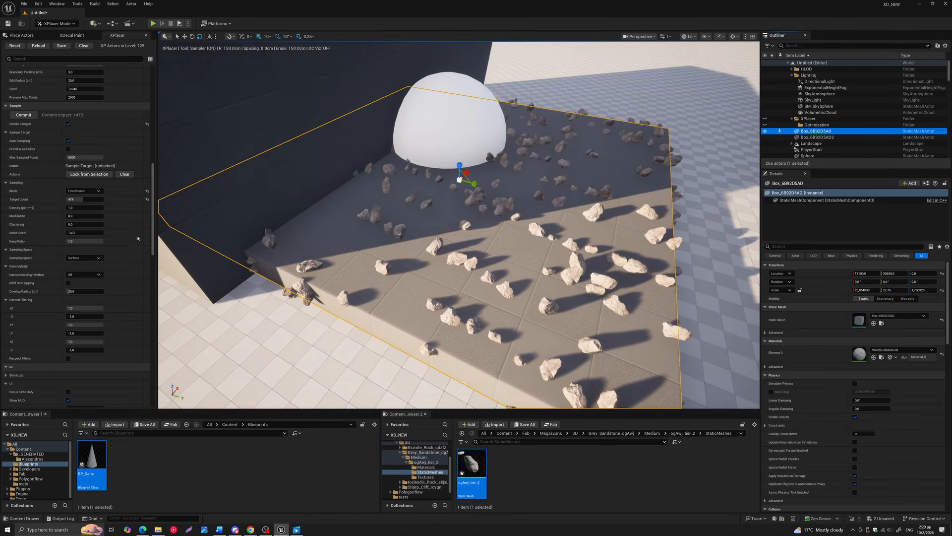
Keep the sampling space on Surface, set the intersection ray method to Short Backface Ray, and hide the box platform to inspect its rocks
{"action": "left_click", "coordinate": [77, 258]}
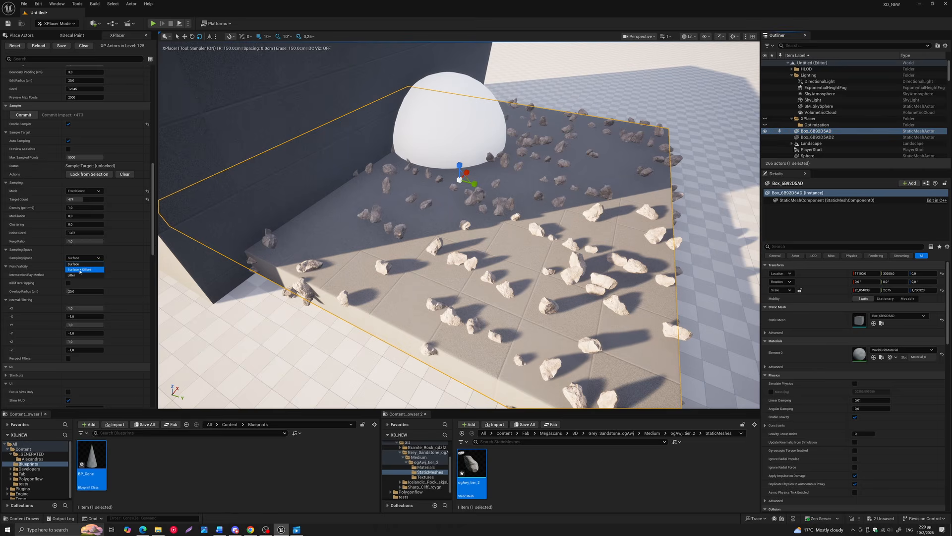
{"action": "left_click", "coordinate": [74, 264]}
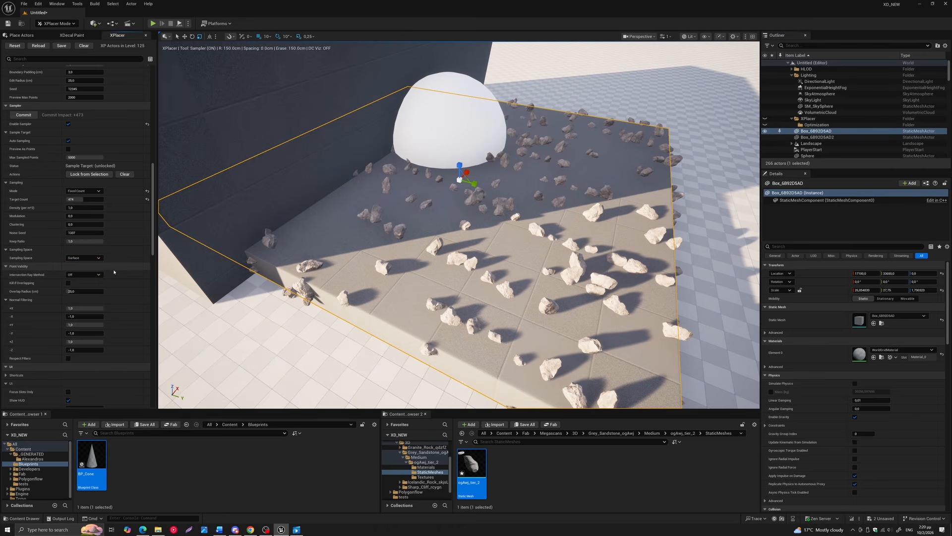
{"action": "left_click", "coordinate": [82, 274]}
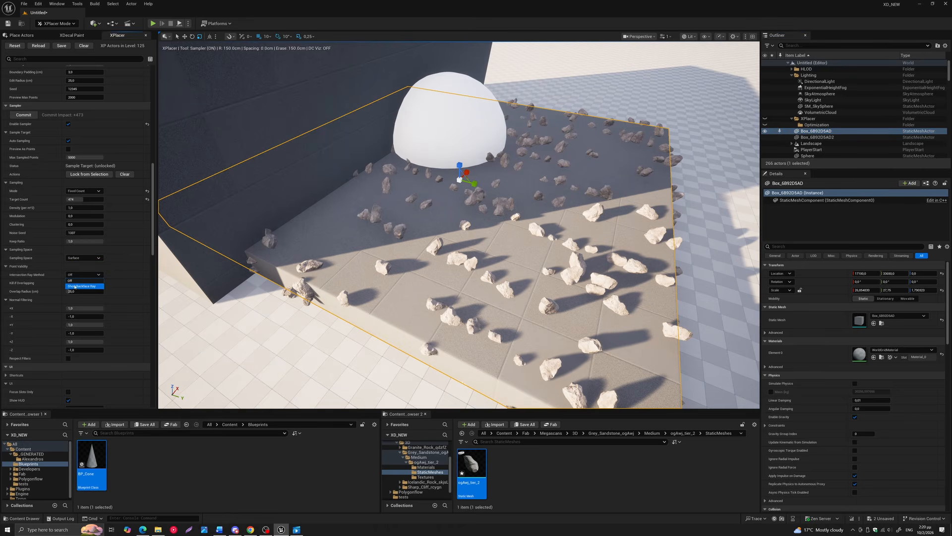
{"action": "left_click", "coordinate": [82, 286]}
{"action": "left_click", "coordinate": [765, 131]}
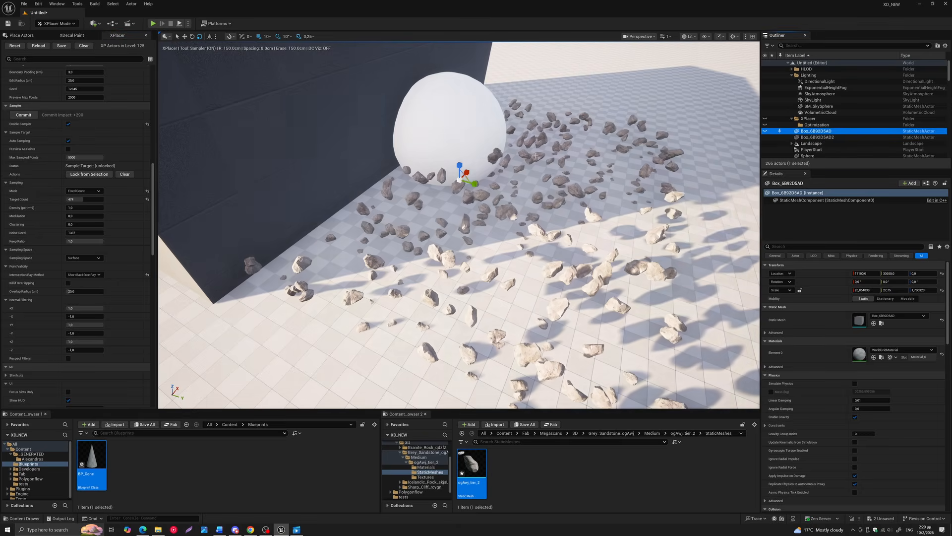
Unhide the box platform and hide the large block Box_6B92D5AD2 to inspect the rocks left on the platform
{"action": "left_click", "coordinate": [766, 132]}
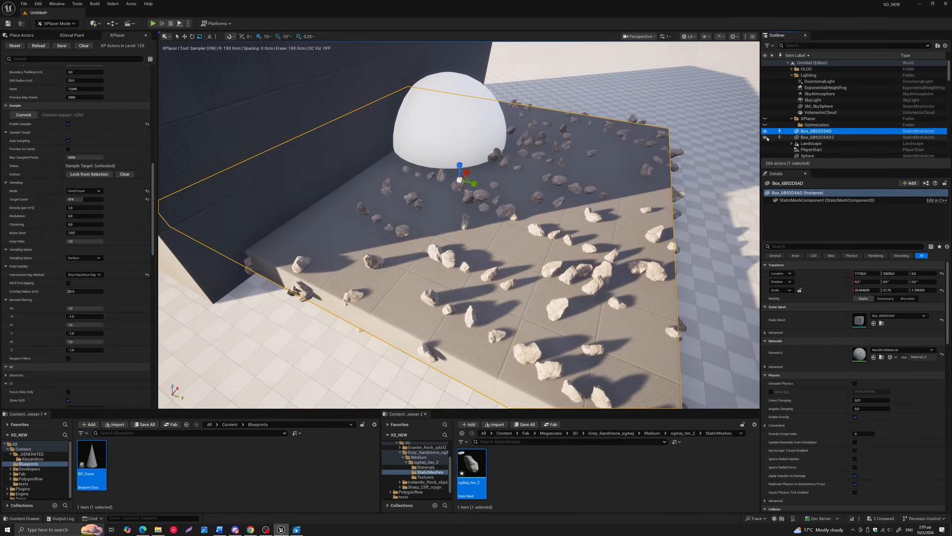
{"action": "left_click", "coordinate": [766, 137]}
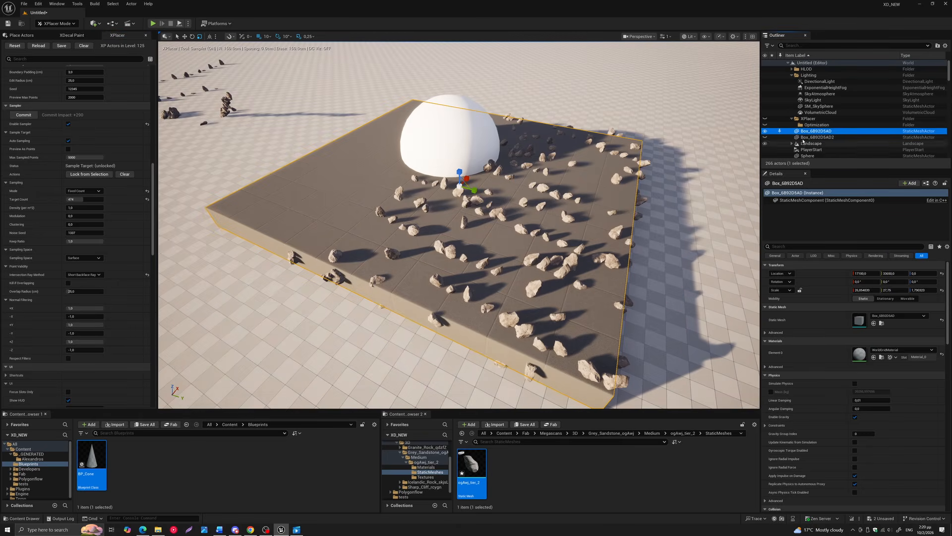
{"action": "right_click_drag", "start_coordinate": [355, 155], "coordinate": [417, 164]}
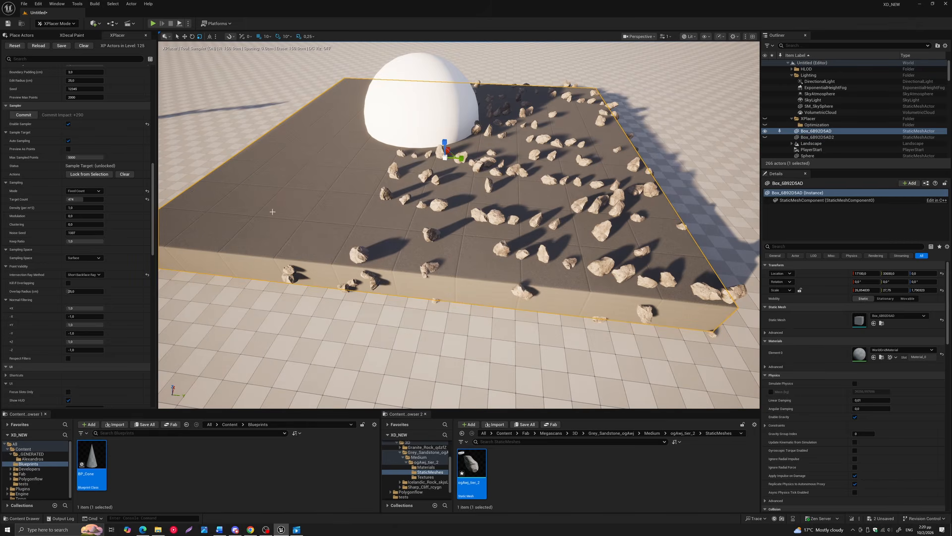
{"action": "right_click_drag", "start_coordinate": [461, 192], "coordinate": [440, 194]}
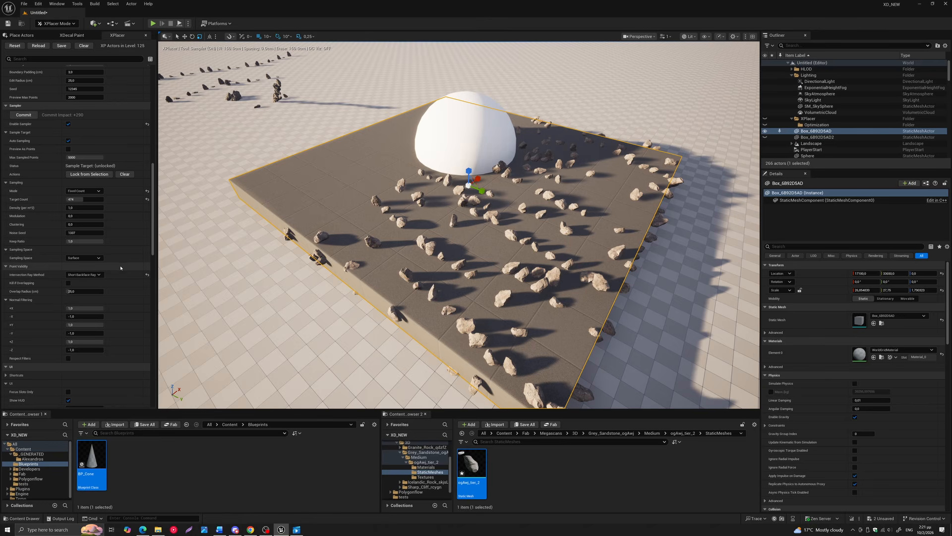
Enable Kill If Overlapping with a larger overlap radius, and lower the sampler's +Z normal filtering value slightly below 1.0
{"action": "left_click", "coordinate": [66, 283]}
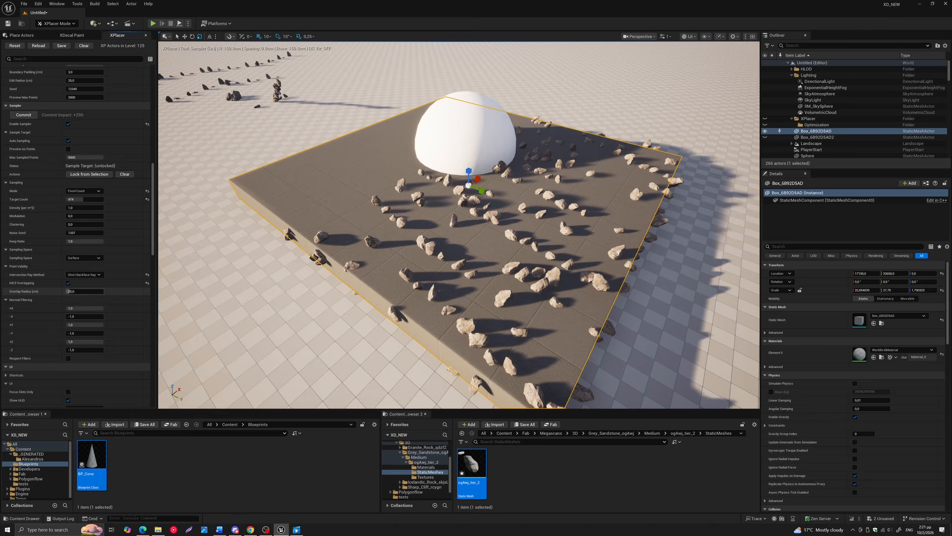
{"action": "mouse_move", "coordinate": [72, 292]}
{"action": "left_mouse_down"}
{"action": "mouse_move", "coordinate": [104, 291]}
{"action": "mouse_move", "coordinate": [75, 291]}
{"action": "left_mouse_up"}
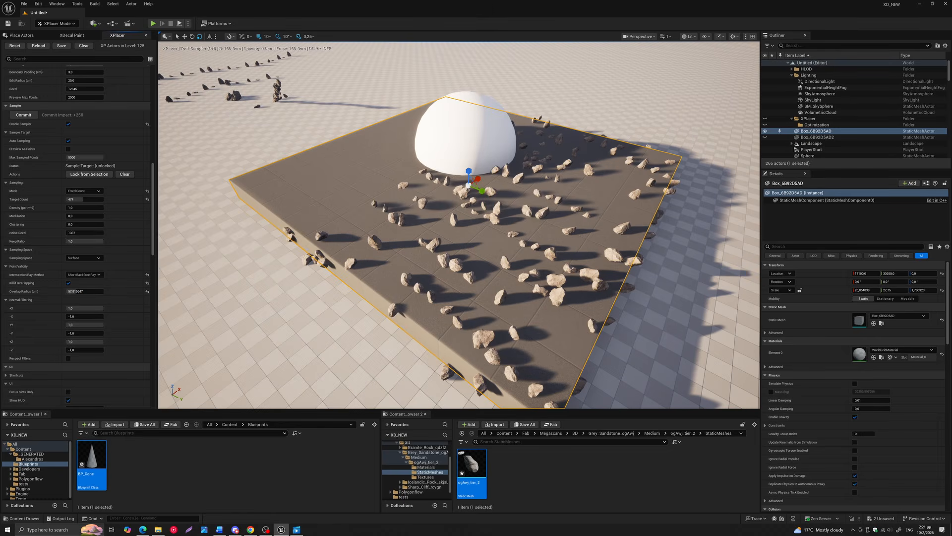
{"action": "scroll", "coordinate": [99, 292], "scroll_direction": "down", "scroll_amount": 2}
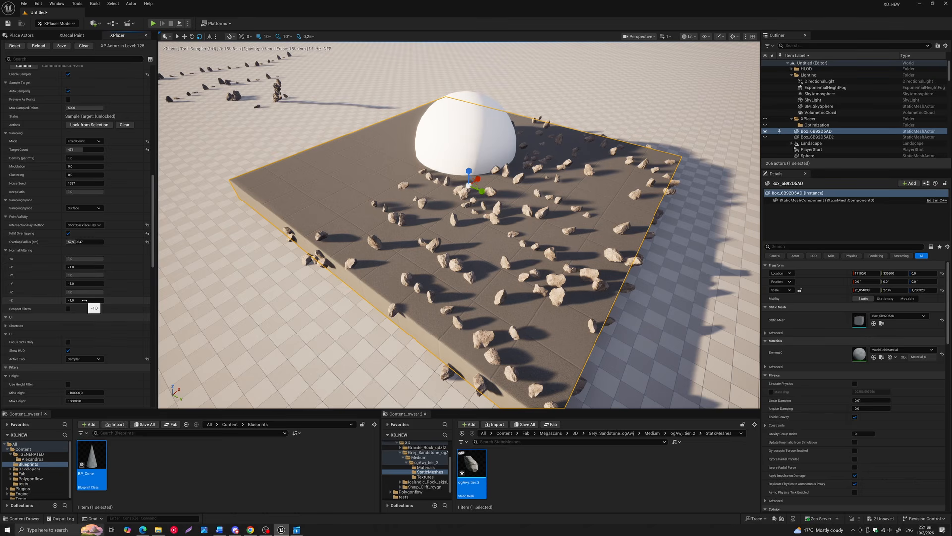
{"action": "left_click_drag", "start_coordinate": [97, 292], "coordinate": [99, 292]}
{"action": "middle_click_drag", "start_coordinate": [377, 278], "coordinate": [414, 289]}
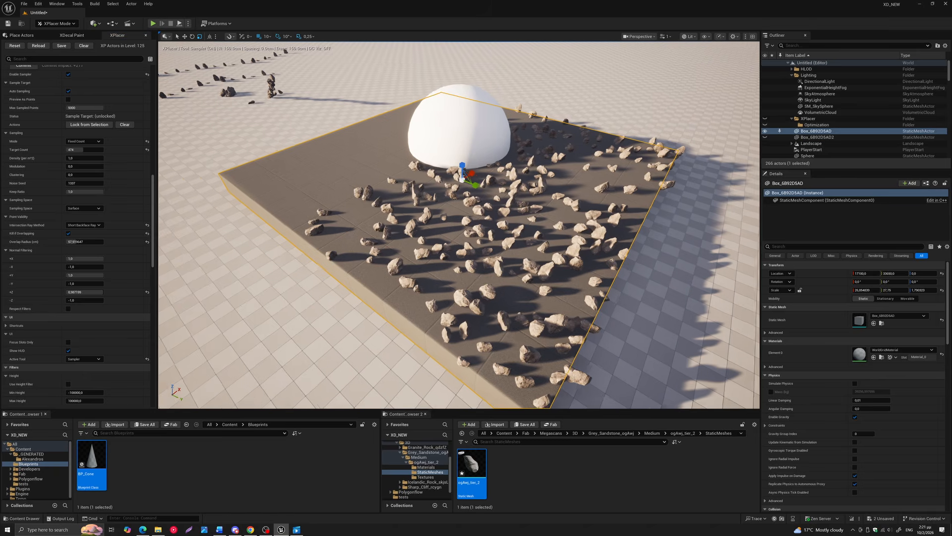
{"action": "mouse_move", "coordinate": [437, 278]}
{"action": "left_mouse_down", "text": "alt"}
{"action": "mouse_move", "coordinate": [435, 287]}
{"action": "mouse_move", "coordinate": [440, 266]}
{"action": "left_mouse_up", "text": "alt"}
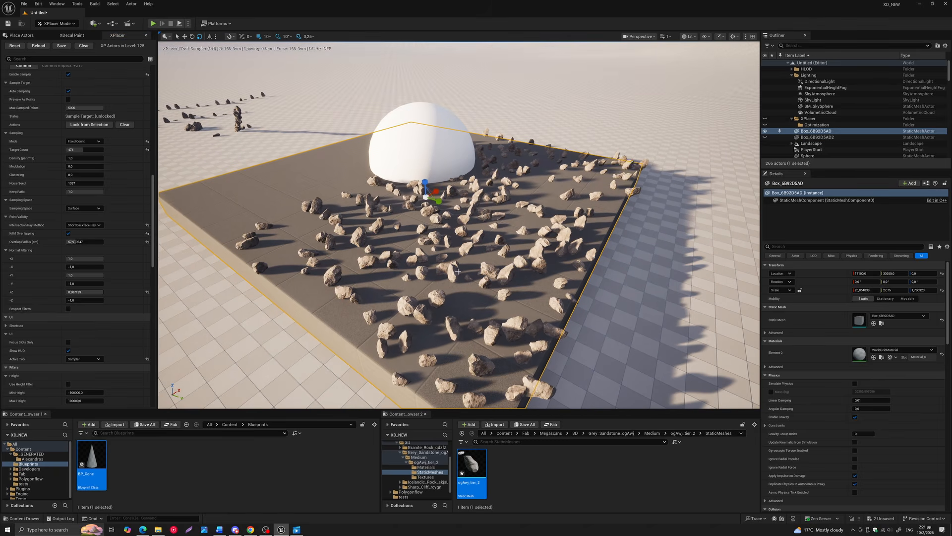
Temporarily enable the Edge filter to examine its probe, angle and distance settings
{"action": "scroll", "coordinate": [423, 281], "scroll_direction": "down", "scroll_amount": 2}
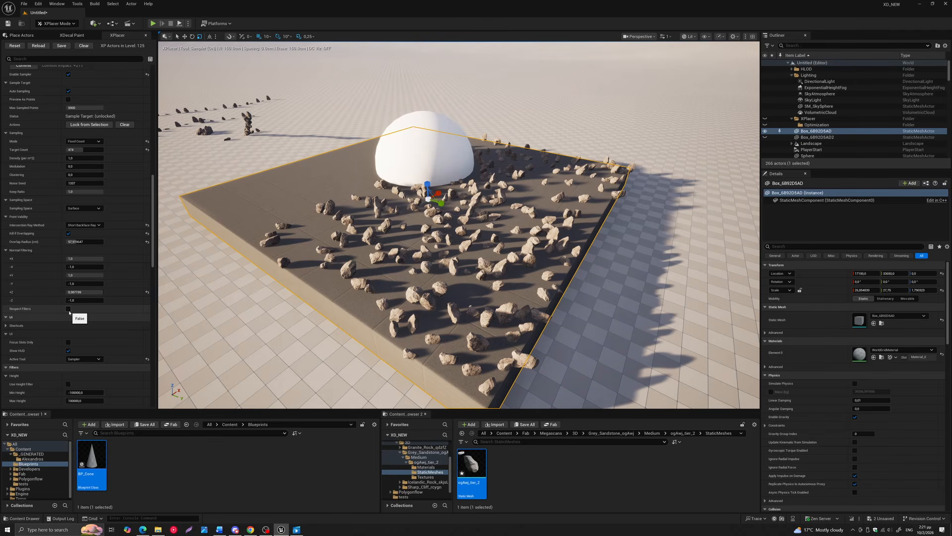
{"action": "scroll", "coordinate": [154, 236], "scroll_direction": "down", "scroll_amount": 1}
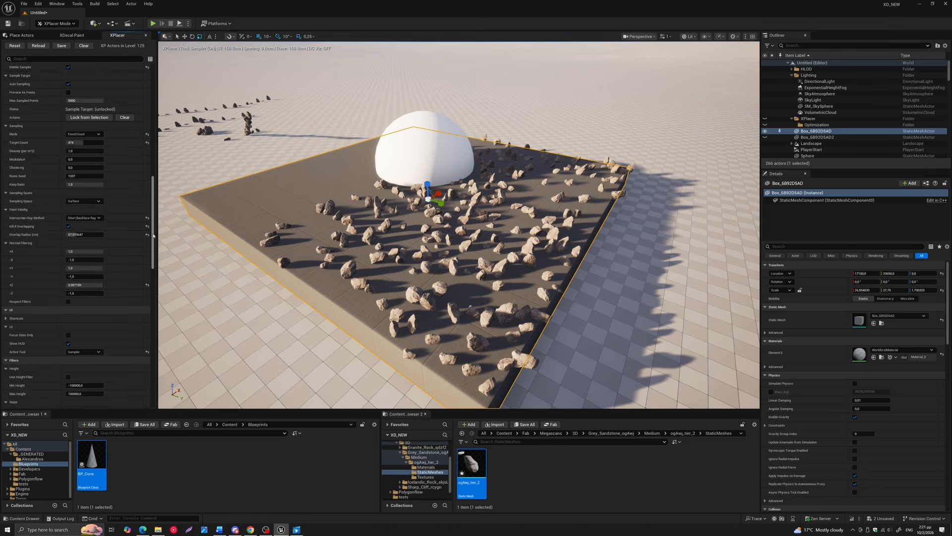
{"action": "left_click_drag", "start_coordinate": [154, 236], "coordinate": [156, 269]}
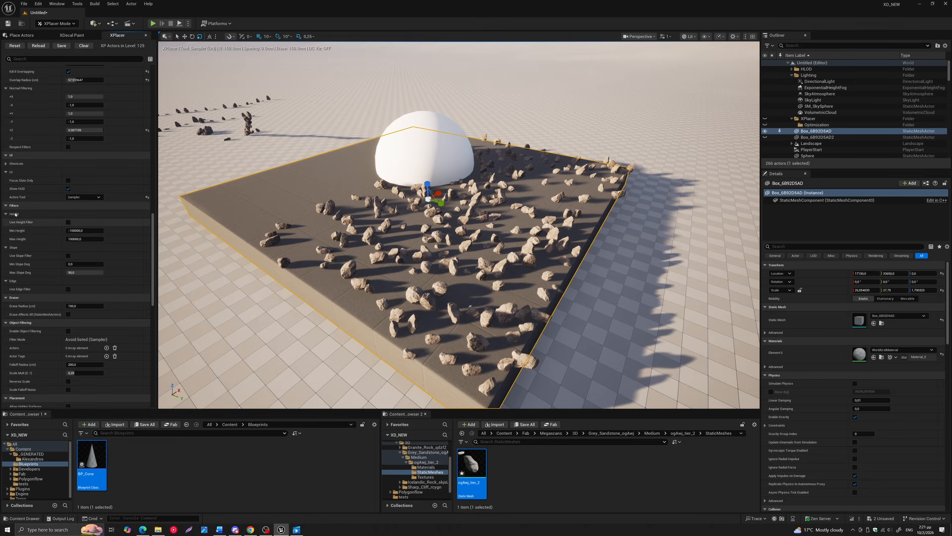
{"action": "left_click", "coordinate": [68, 289]}
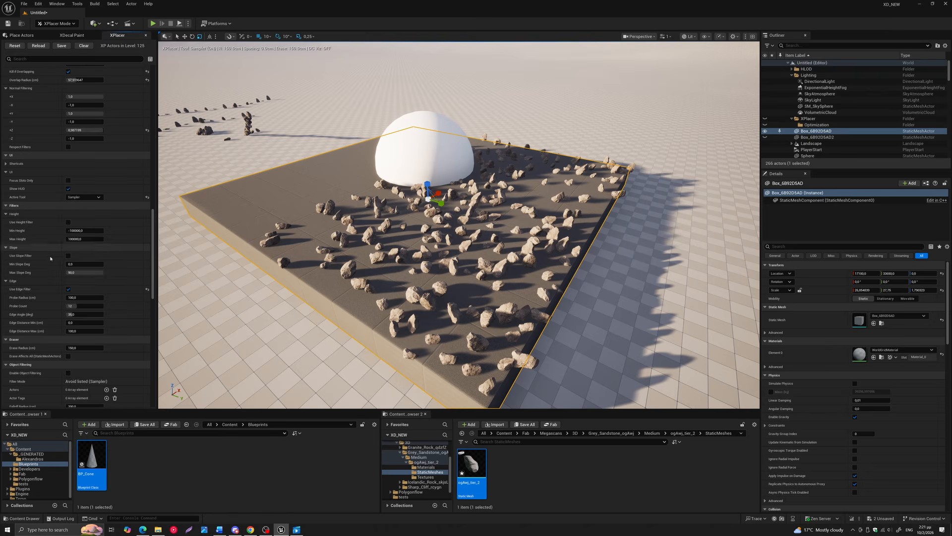
{"action": "left_click", "coordinate": [68, 289]}
Reset the sampler's intersection ray method to Off and examine the rocks across the whole platform
{"action": "scroll", "coordinate": [141, 188], "scroll_direction": "up", "scroll_amount": 10}
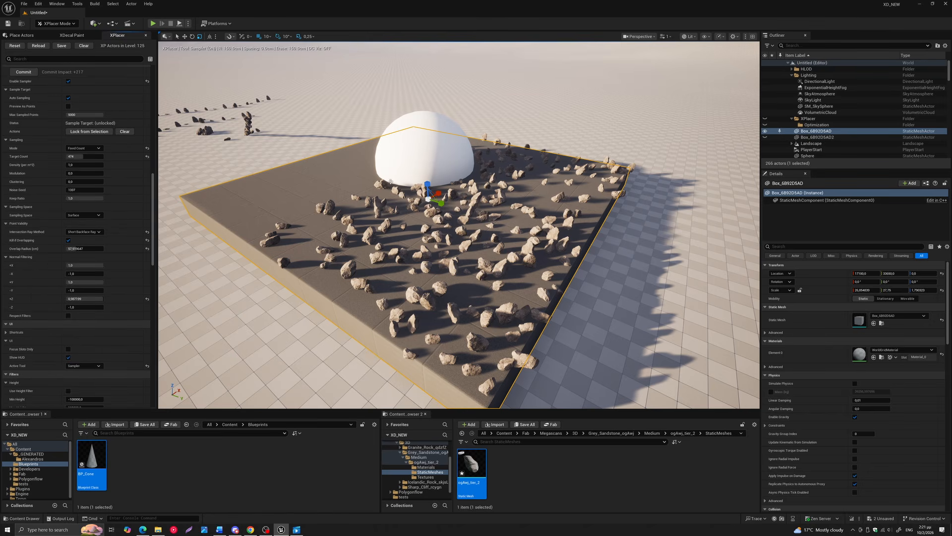
{"action": "middle_click_drag", "start_coordinate": [308, 222], "coordinate": [313, 210]}
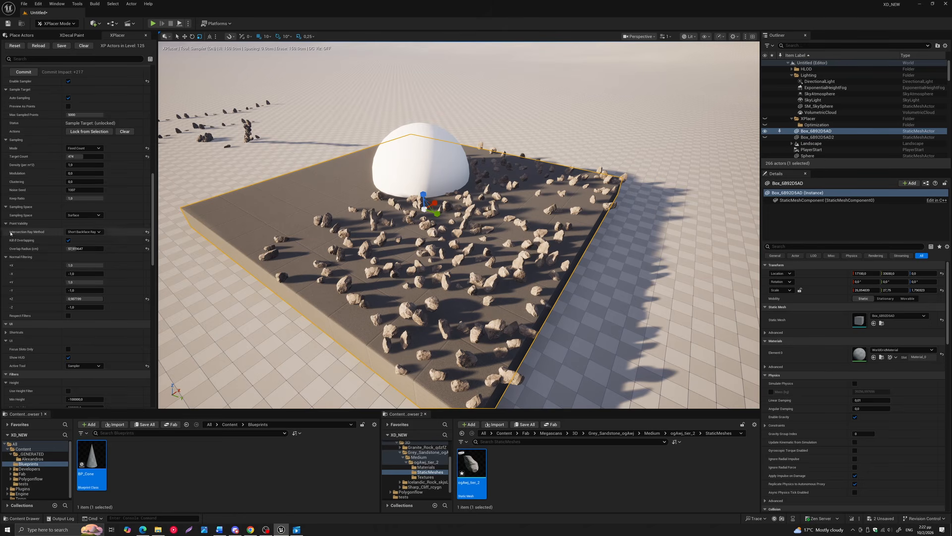
{"action": "left_click", "coordinate": [148, 232]}
{"action": "scroll", "coordinate": [313, 231], "scroll_direction": "up", "scroll_amount": 4}
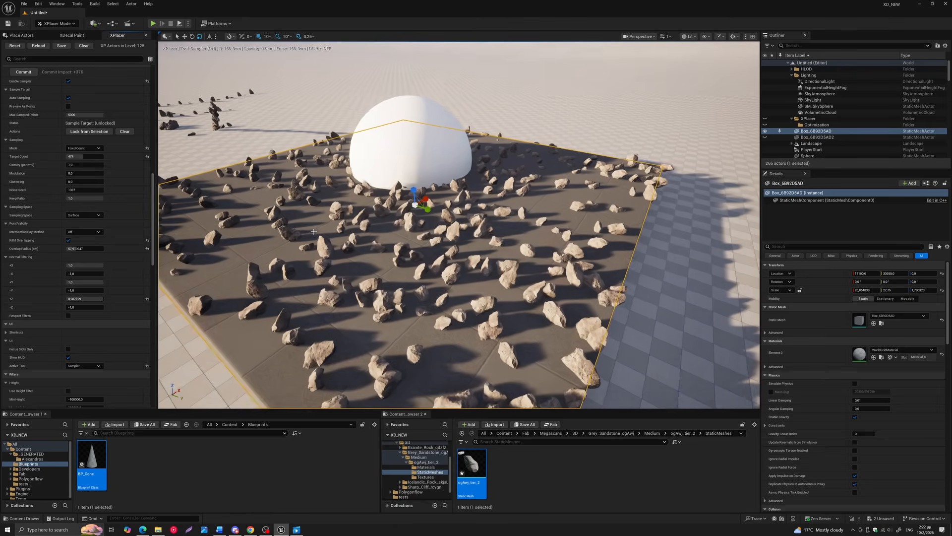
{"action": "right_click_drag", "start_coordinate": [311, 230], "coordinate": [311, 228]}
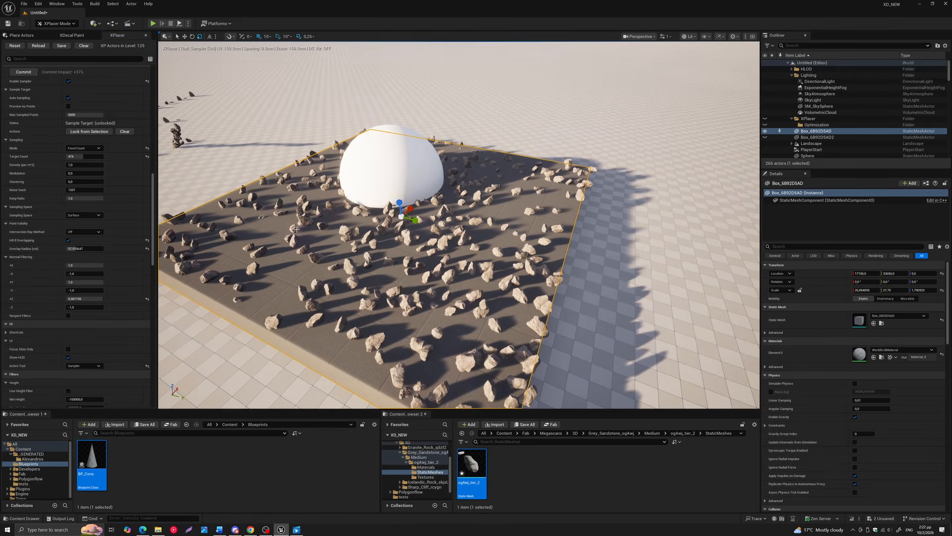
{"action": "right_click_drag", "start_coordinate": [367, 260], "coordinate": [365, 263]}
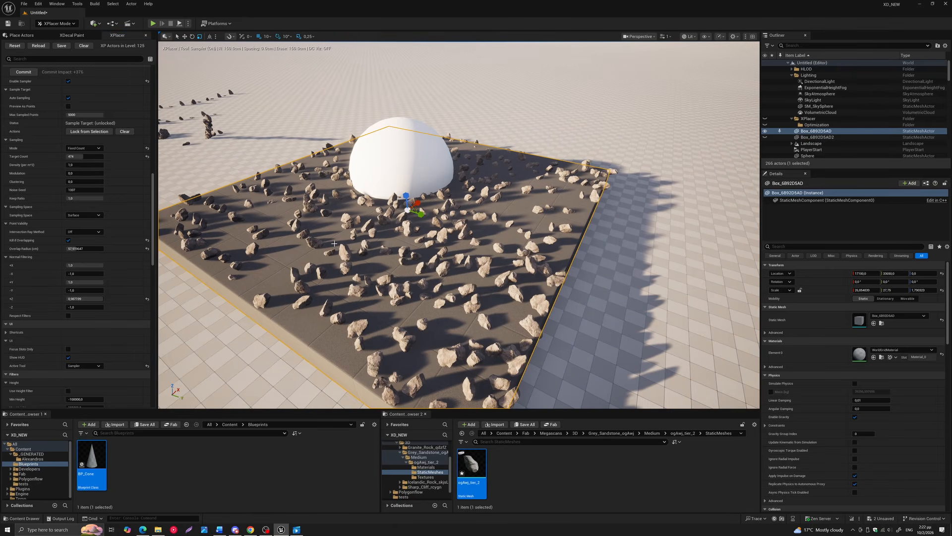
Lock the box platform as the sample target, and move the sphere toward the platform's far corner
{"action": "left_click", "coordinate": [84, 132]}
{"action": "left_click", "coordinate": [419, 191]}
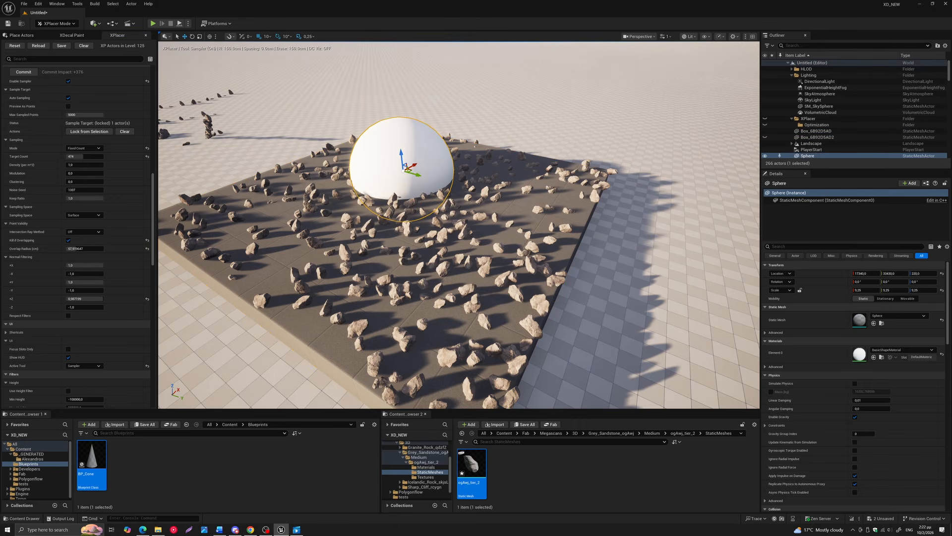
{"action": "left_click_drag", "start_coordinate": [412, 170], "coordinate": [517, 173]}
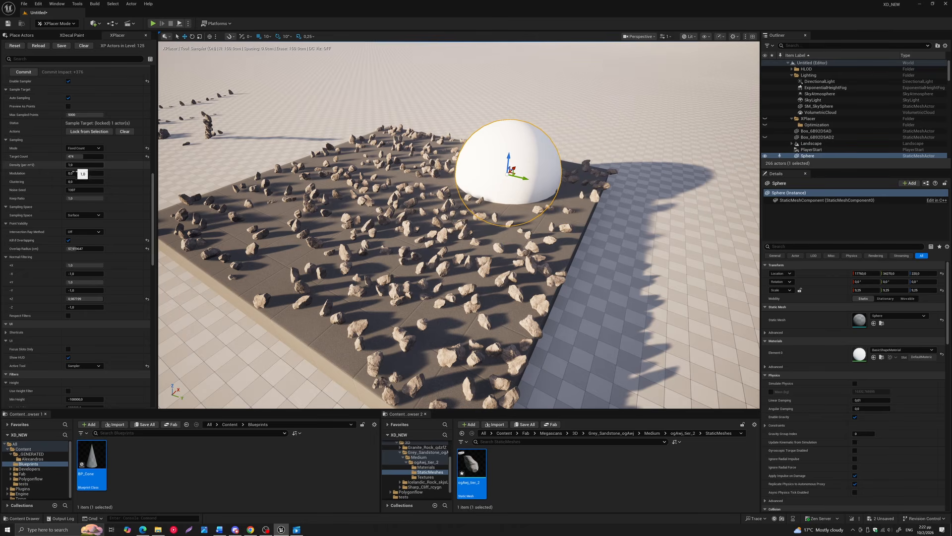
Increase the sampler's target count and clustering, and move the sphere to the opposite side of the platform
{"action": "left_click_drag", "start_coordinate": [76, 157], "coordinate": [76, 182]}
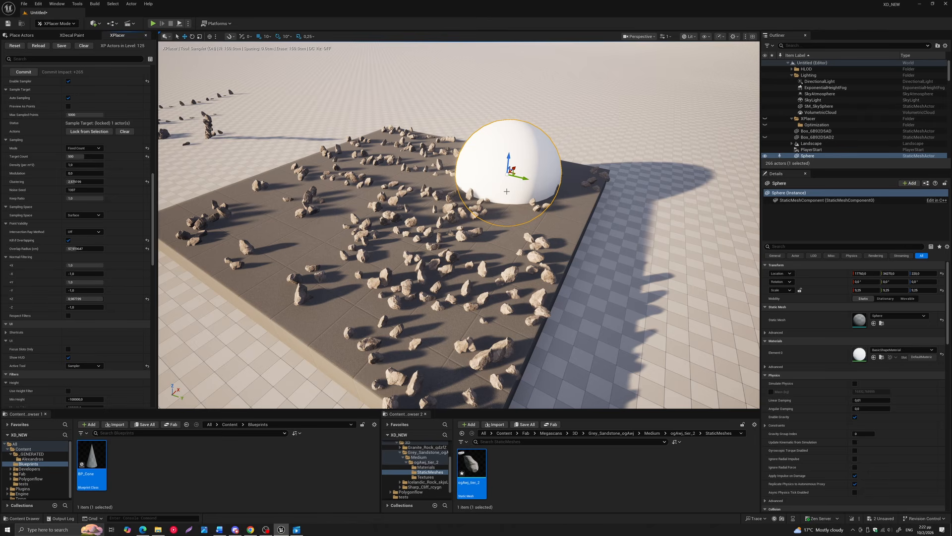
{"action": "left_click_drag", "start_coordinate": [511, 173], "coordinate": [280, 213]}
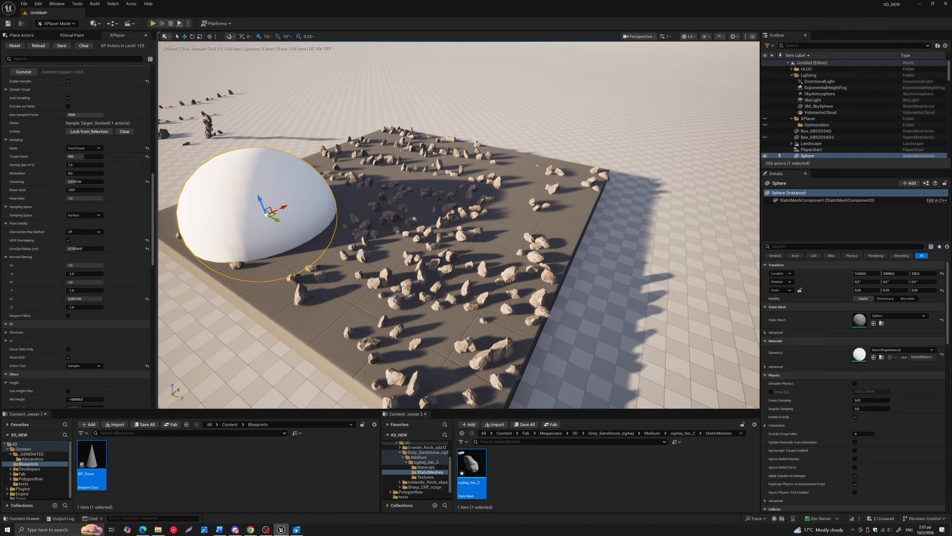
{"action": "left_click_drag", "start_coordinate": [268, 214], "coordinate": [311, 204]}
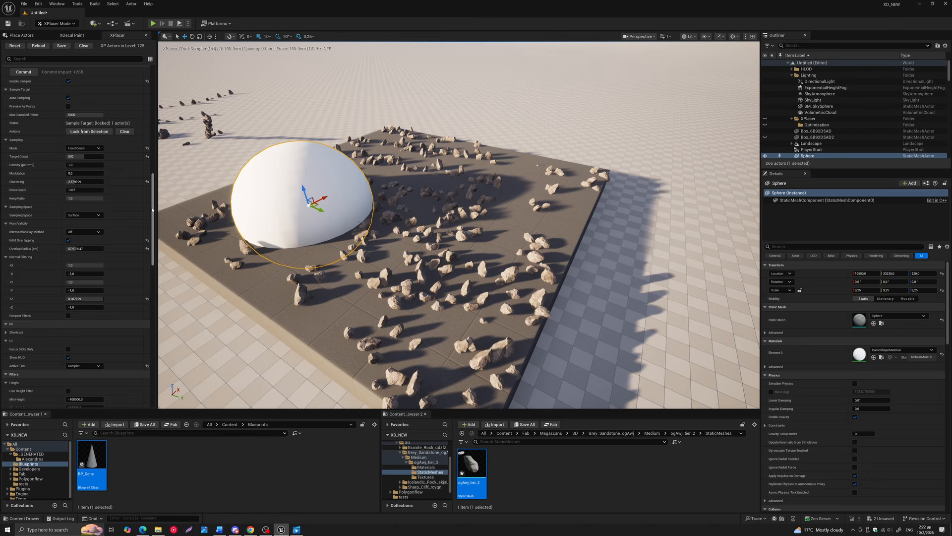
Enable Object Filtering and add the sphere to the list of actors the sampler avoids
{"action": "scroll", "coordinate": [153, 211], "scroll_direction": "down", "scroll_amount": 1}
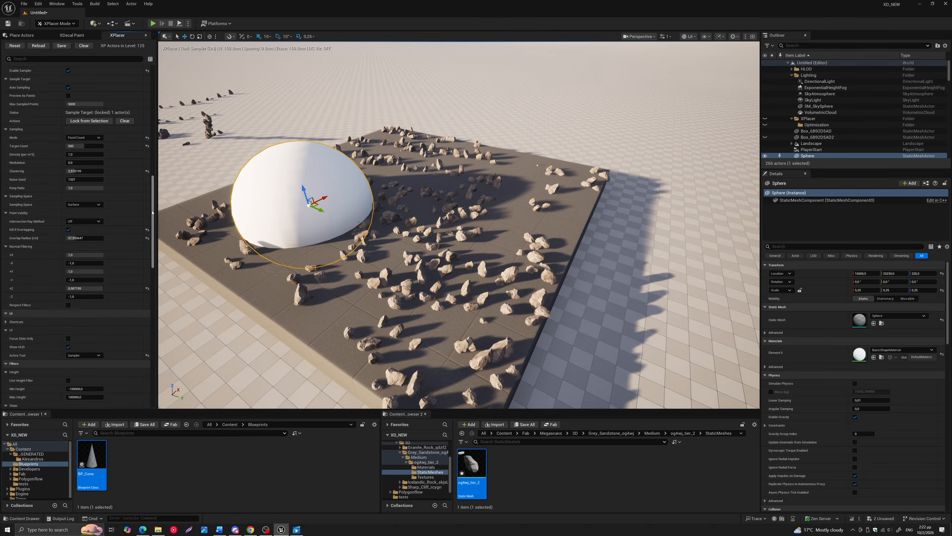
{"action": "left_click_drag", "start_coordinate": [152, 212], "coordinate": [156, 263]}
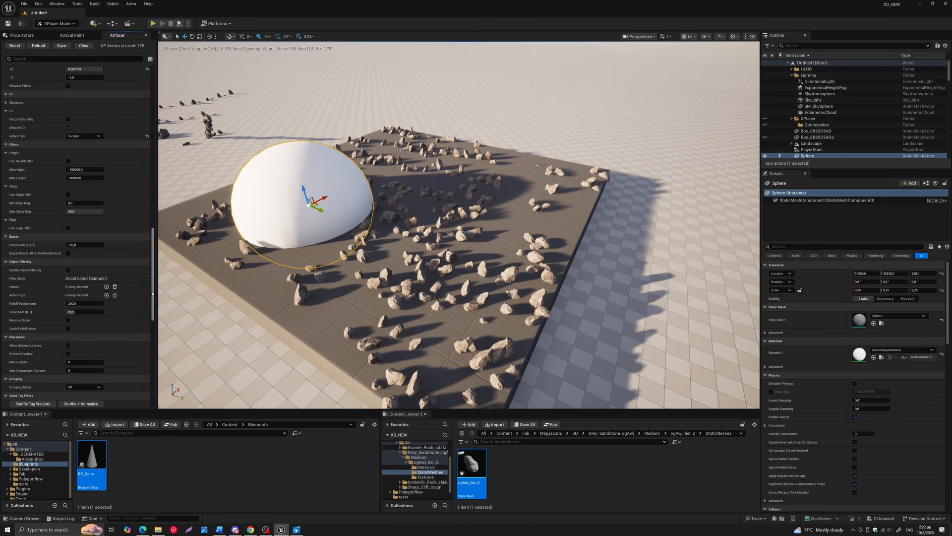
{"action": "left_click", "coordinate": [68, 270]}
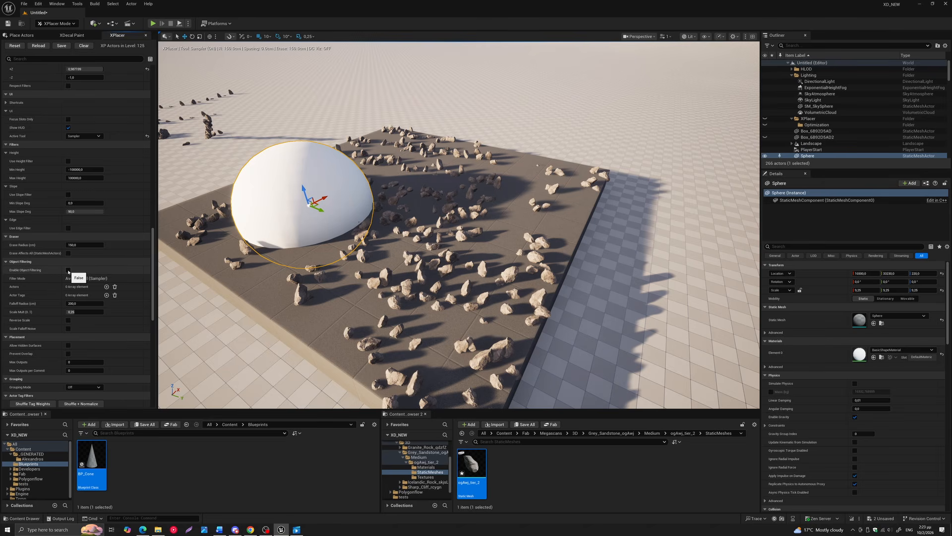
{"action": "left_click", "coordinate": [106, 287]}
{"action": "left_click", "coordinate": [126, 295]}
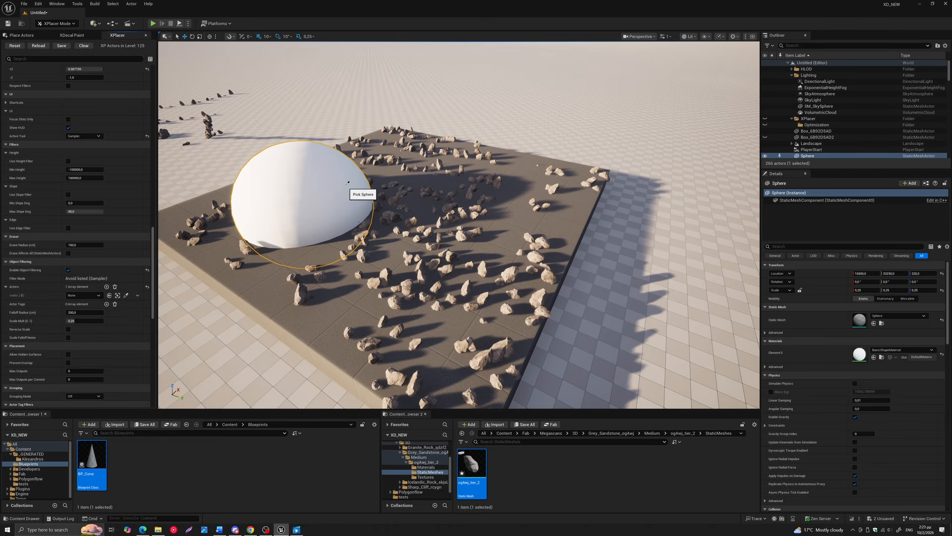
{"action": "left_click", "coordinate": [357, 195]}
Move the sphere through the rocks and set the object filter's falloff radius to about 337 cm and scale multiplier to about 0.07
{"action": "left_click_drag", "start_coordinate": [310, 203], "coordinate": [411, 197]}
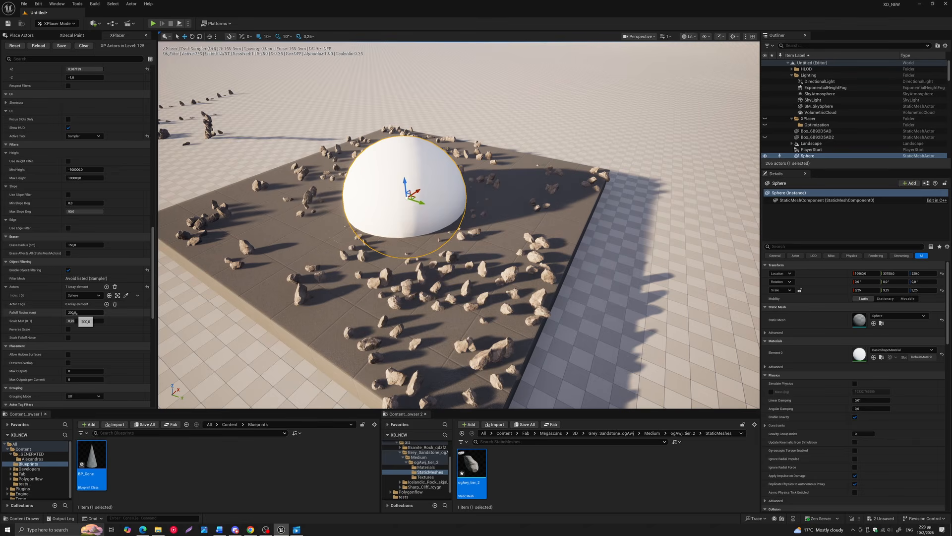
{"action": "mouse_move", "coordinate": [74, 313]}
{"action": "left_mouse_down"}
{"action": "mouse_move", "coordinate": [99, 313]}
{"action": "mouse_move", "coordinate": [68, 320]}
{"action": "left_mouse_up"}
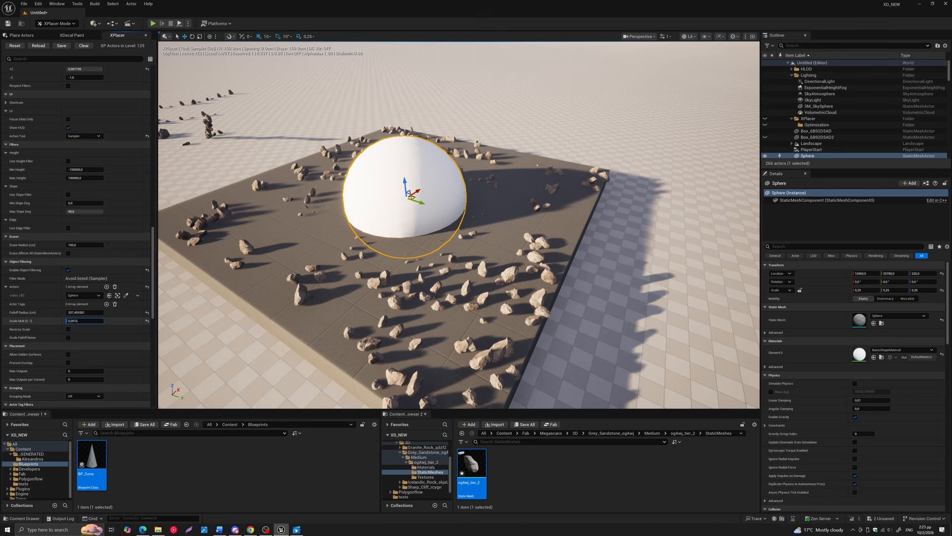
{"action": "left_click_drag", "start_coordinate": [415, 197], "coordinate": [389, 207]}
Clear the locked sample target, select the sphere as the sampling surface, and move it farther back on the platform
{"action": "scroll", "coordinate": [128, 219], "scroll_direction": "up", "scroll_amount": 10}
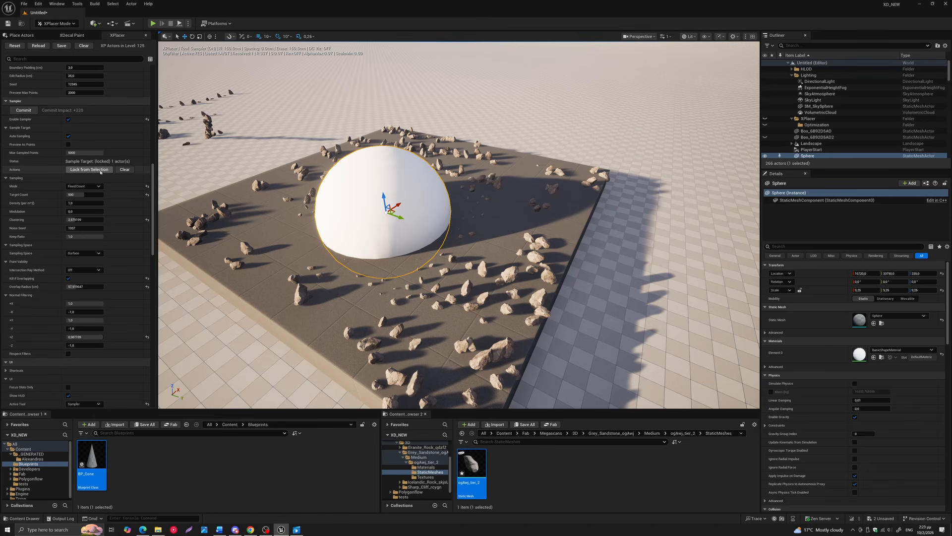
{"action": "left_click", "coordinate": [124, 170]}
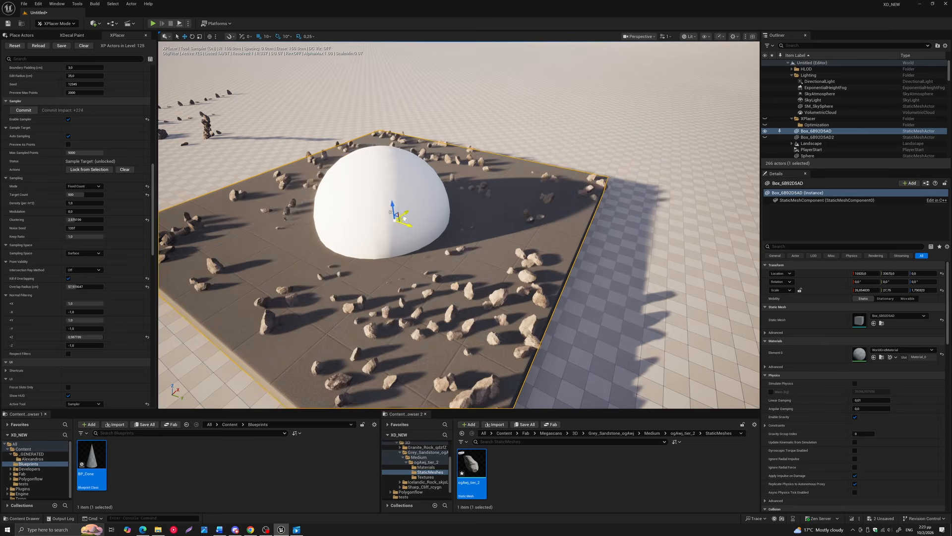
{"action": "left_click", "coordinate": [384, 199]}
{"action": "left_click_drag", "start_coordinate": [394, 206], "coordinate": [409, 174]}
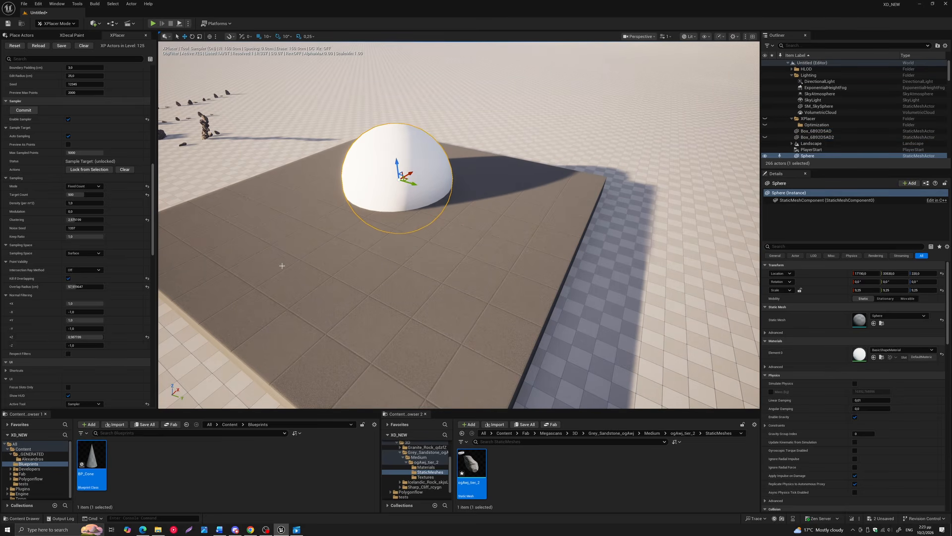
Empty the object filter's actor list so the sampler no longer avoids the sphere
{"action": "right_click_drag", "start_coordinate": [286, 217], "coordinate": [284, 220]}
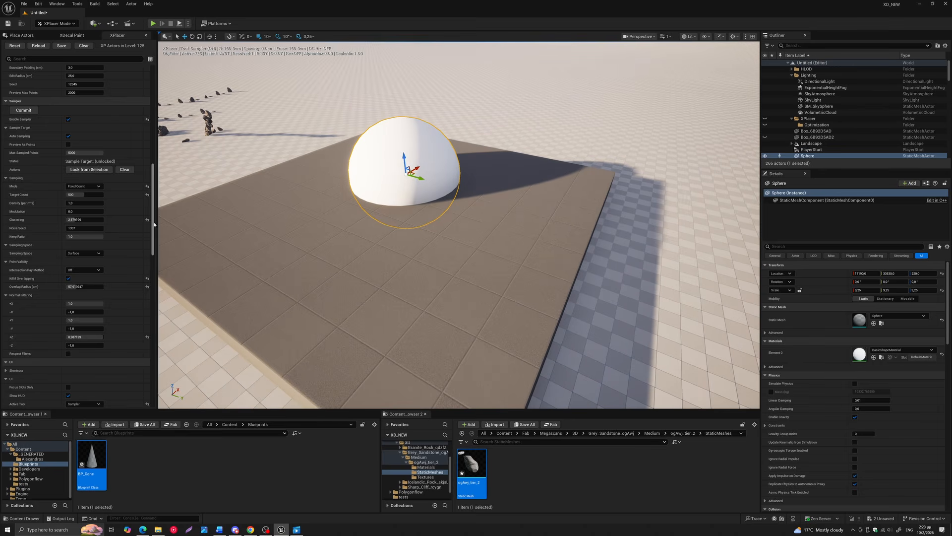
{"action": "scroll", "coordinate": [147, 292], "scroll_direction": "down", "scroll_amount": 10}
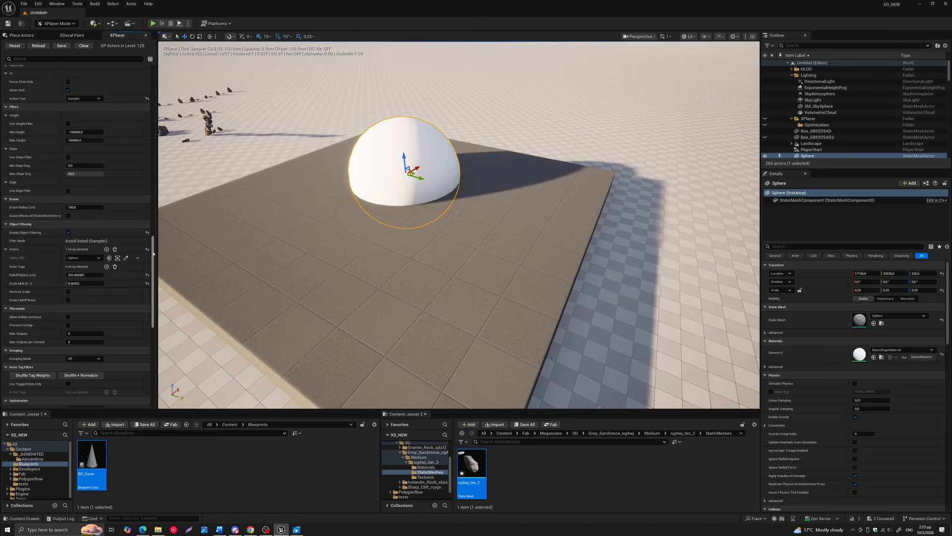
{"action": "left_click", "coordinate": [115, 249]}
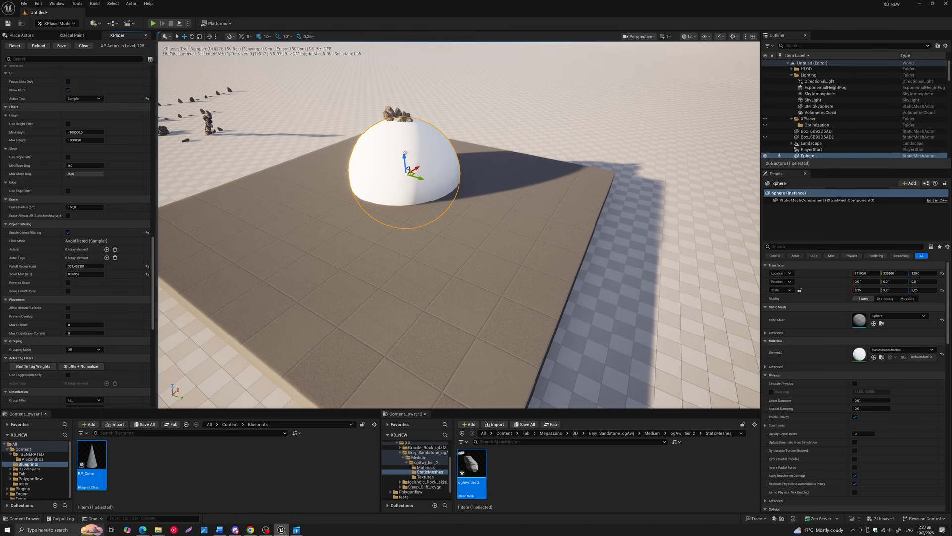
Move the sphere toward the front of the platform, reselect it and set the Sampler's +Z normal filter to about 0.14
{"action": "left_click_drag", "start_coordinate": [412, 174], "coordinate": [380, 204]}
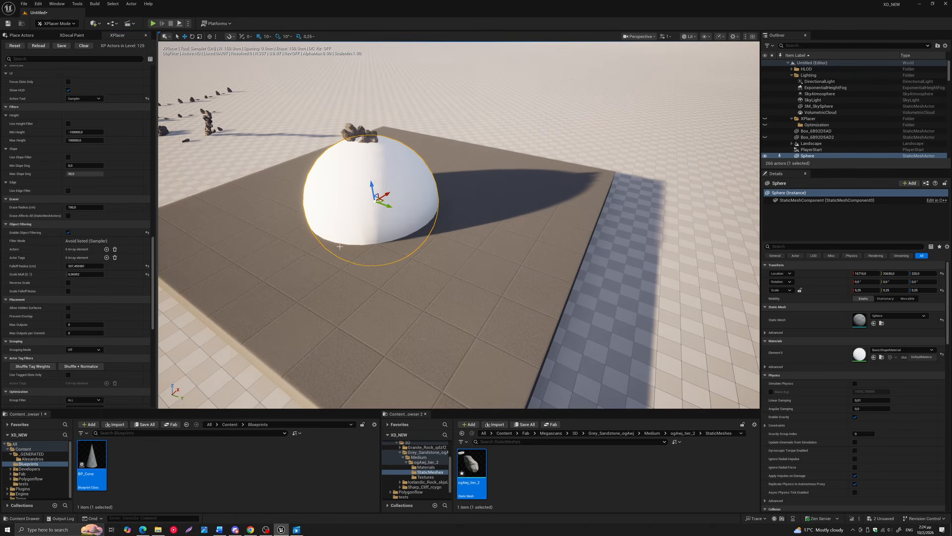
{"action": "left_click", "coordinate": [381, 266]}
{"action": "left_click", "coordinate": [376, 190]}
{"action": "left_click_drag", "start_coordinate": [153, 257], "coordinate": [153, 204]}
{"action": "left_click_drag", "start_coordinate": [87, 256], "coordinate": [58, 255]}
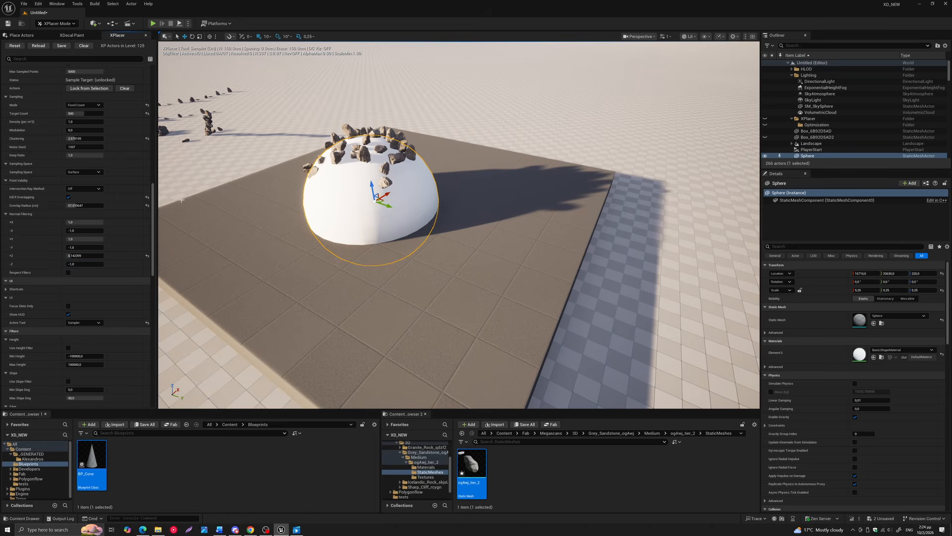
Review the Sampler settings from target and sampling mode through normal filtering to the general filters and object filtering
{"action": "scroll", "coordinate": [97, 142], "scroll_direction": "up", "scroll_amount": 3}
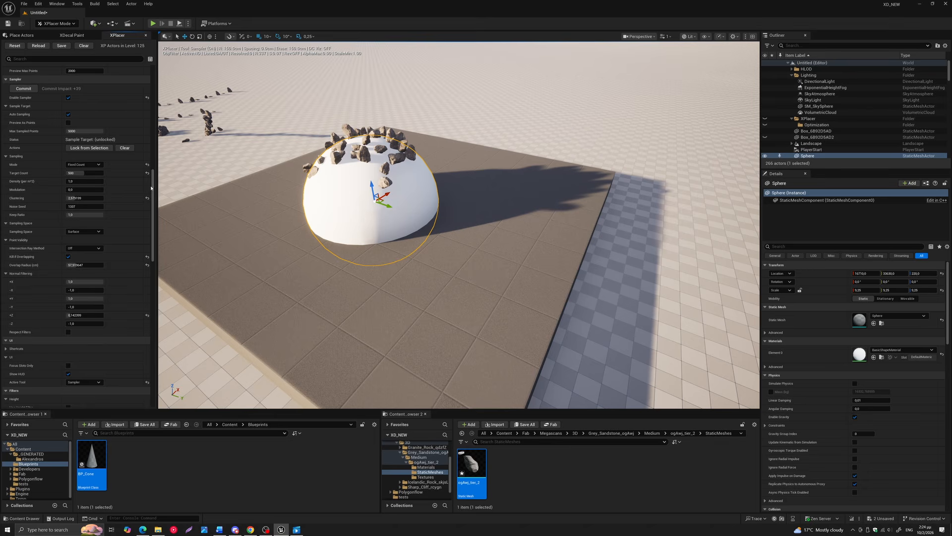
{"action": "scroll", "coordinate": [144, 184], "scroll_direction": "down", "scroll_amount": 1}
{"action": "scroll", "coordinate": [146, 191], "scroll_direction": "down", "scroll_amount": 1}
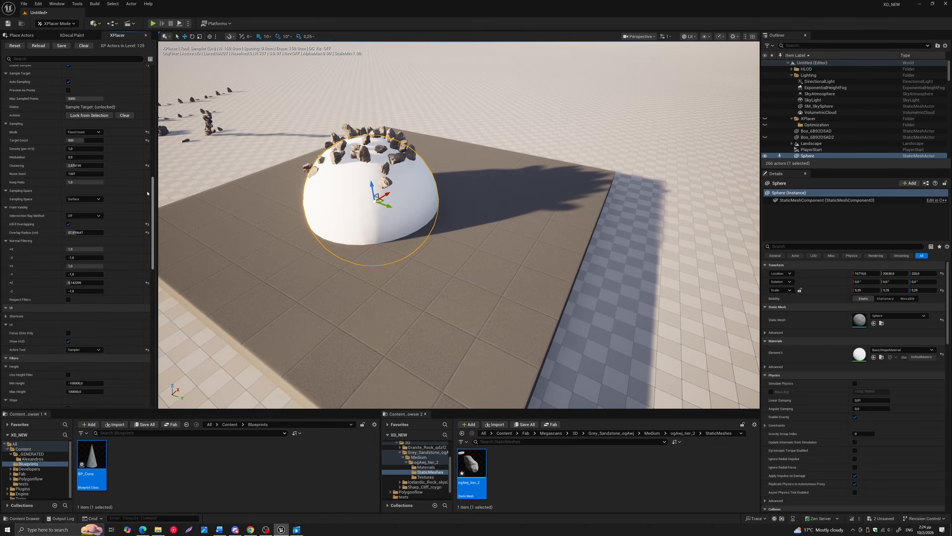
{"action": "scroll", "coordinate": [149, 188], "scroll_direction": "up", "scroll_amount": 2}
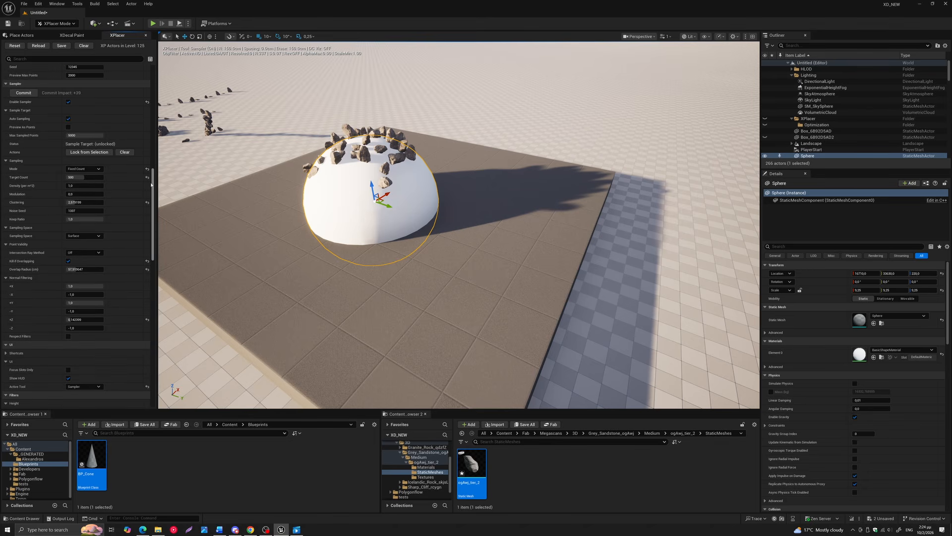
{"action": "left_click_drag", "start_coordinate": [152, 184], "coordinate": [152, 192]}
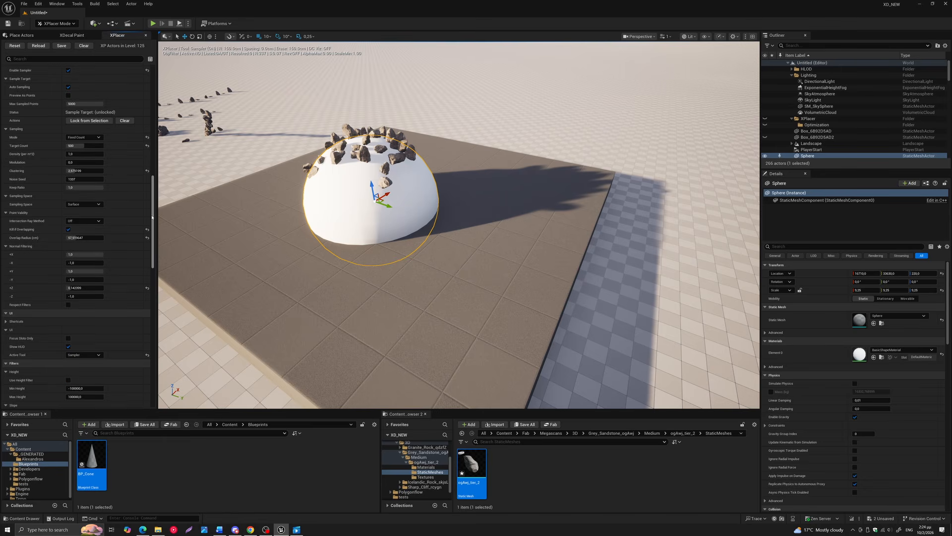
{"action": "mouse_move", "coordinate": [154, 214]}
{"action": "left_mouse_down"}
{"action": "mouse_move", "coordinate": [151, 267]}
{"action": "mouse_move", "coordinate": [157, 103]}
{"action": "mouse_move", "coordinate": [155, 227]}
{"action": "mouse_move", "coordinate": [155, 198]}
{"action": "left_mouse_up"}
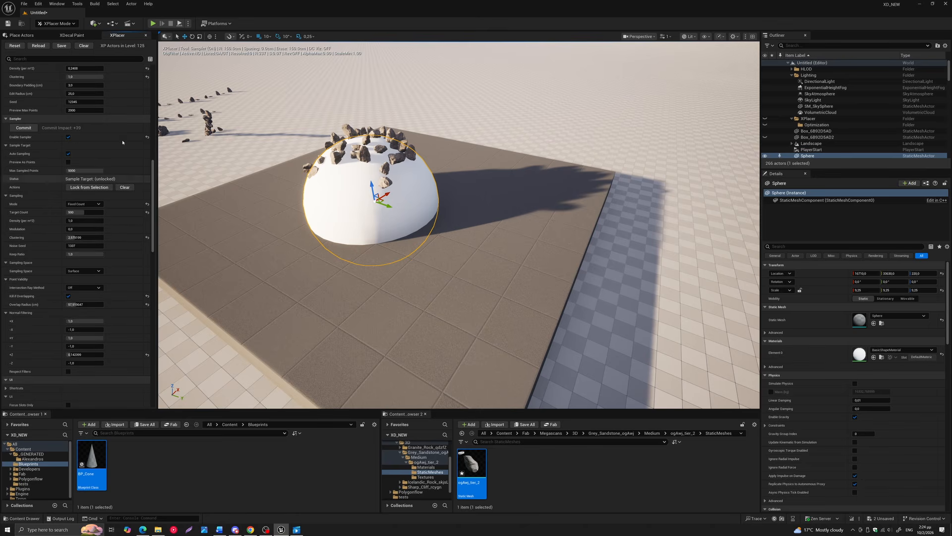
{"action": "scroll", "coordinate": [39, 209], "scroll_direction": "down", "scroll_amount": 5}
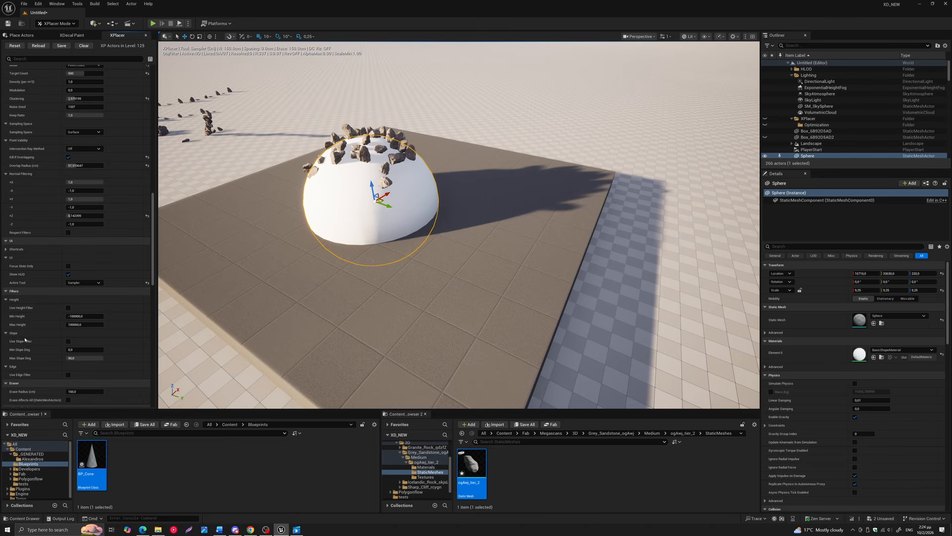
{"action": "scroll", "coordinate": [23, 342], "scroll_direction": "down", "scroll_amount": 3}
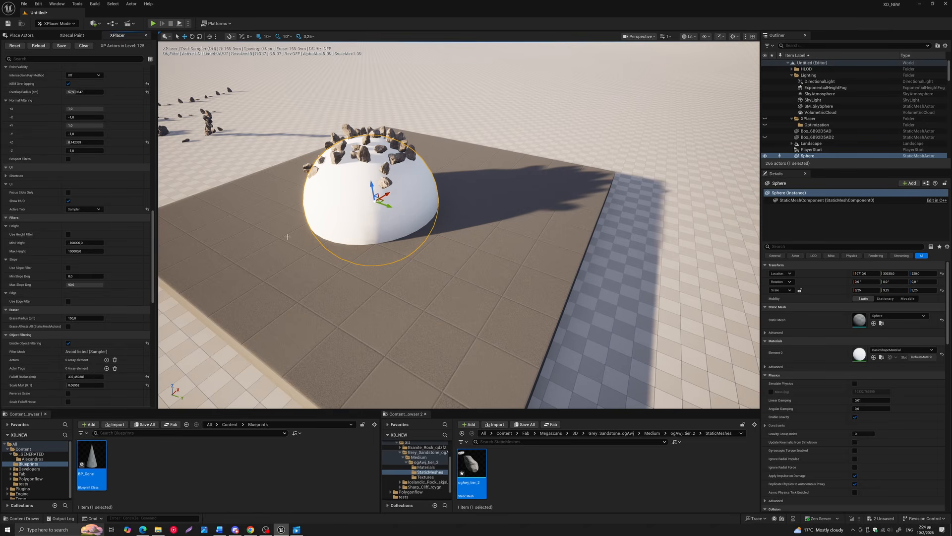
Toggle Focus Slots Only on to view just the active Sampler tool's sections, and restore the full settings list
{"action": "right_click_drag", "start_coordinate": [287, 237], "coordinate": [281, 234]}
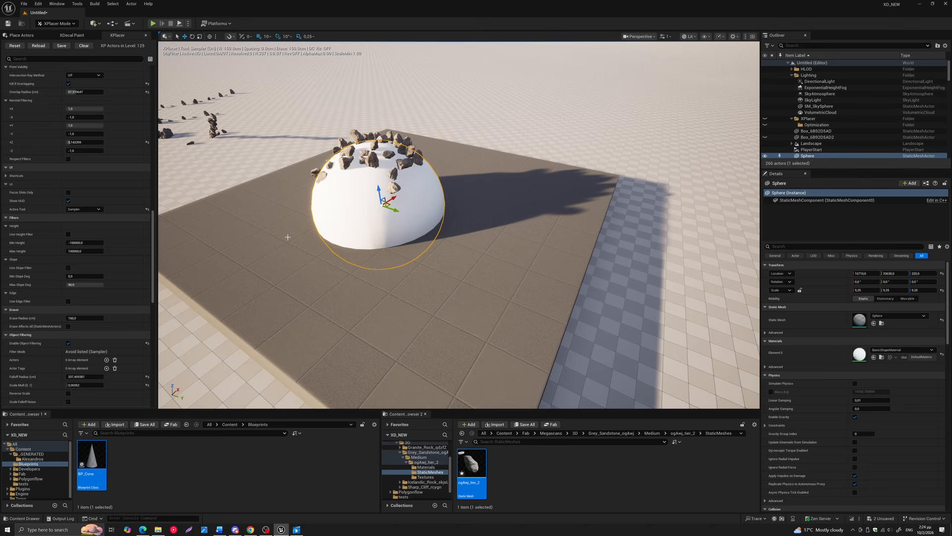
{"action": "key", "text": "f"}
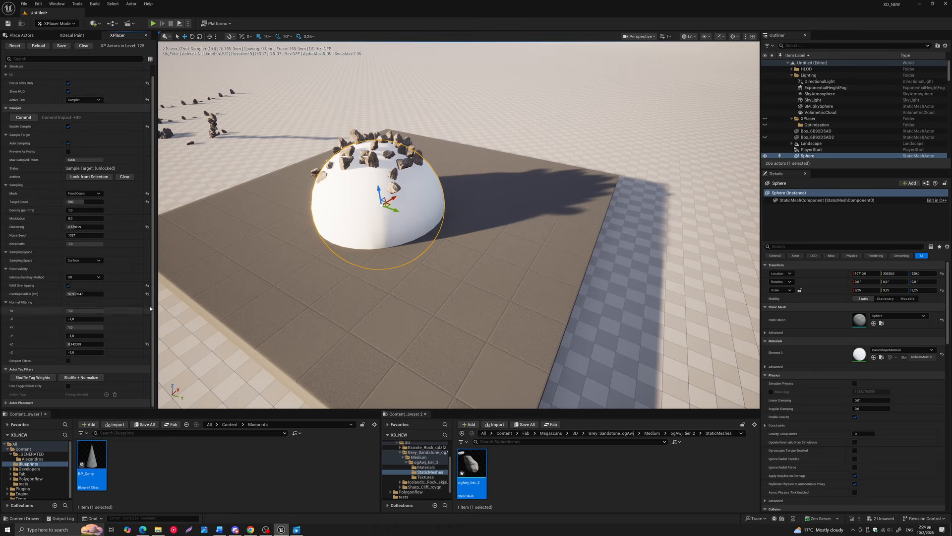
{"action": "scroll", "coordinate": [154, 295], "scroll_direction": "up", "scroll_amount": 5}
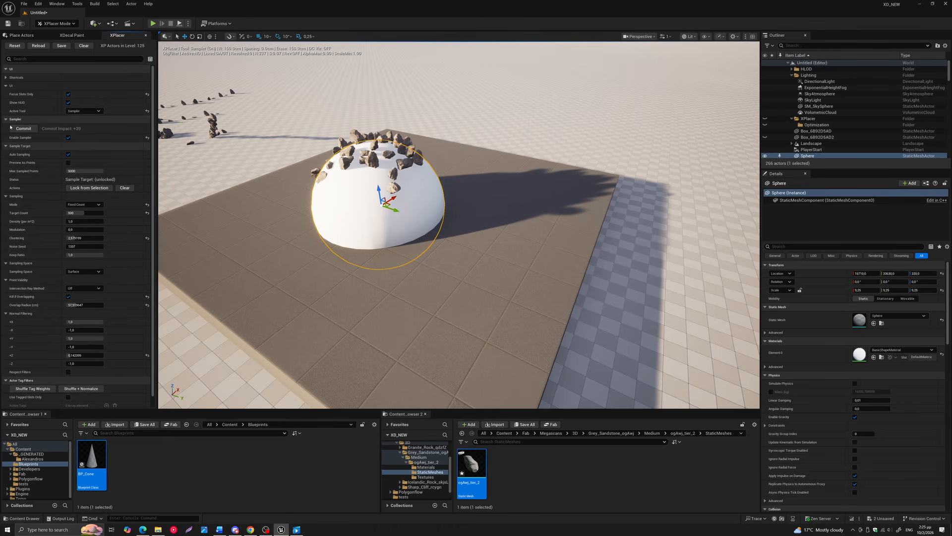
{"action": "scroll", "coordinate": [7, 358], "scroll_direction": "down", "scroll_amount": 1}
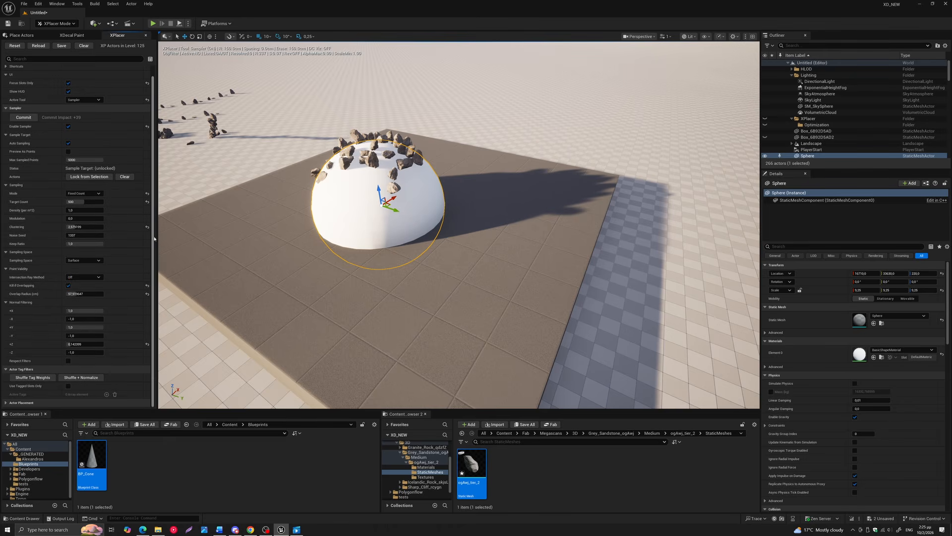
{"action": "left_click", "coordinate": [6, 403]}
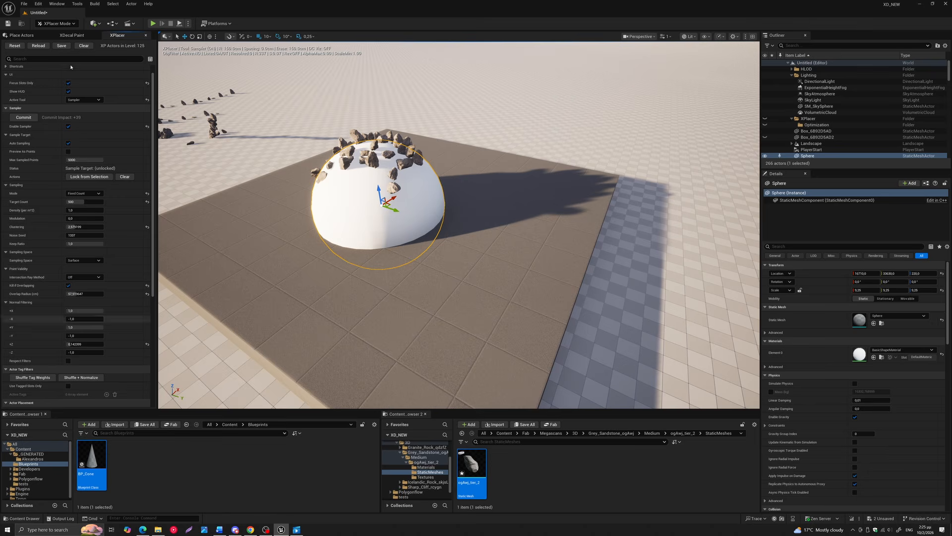
{"action": "scroll", "coordinate": [77, 233], "scroll_direction": "down", "scroll_amount": 10}
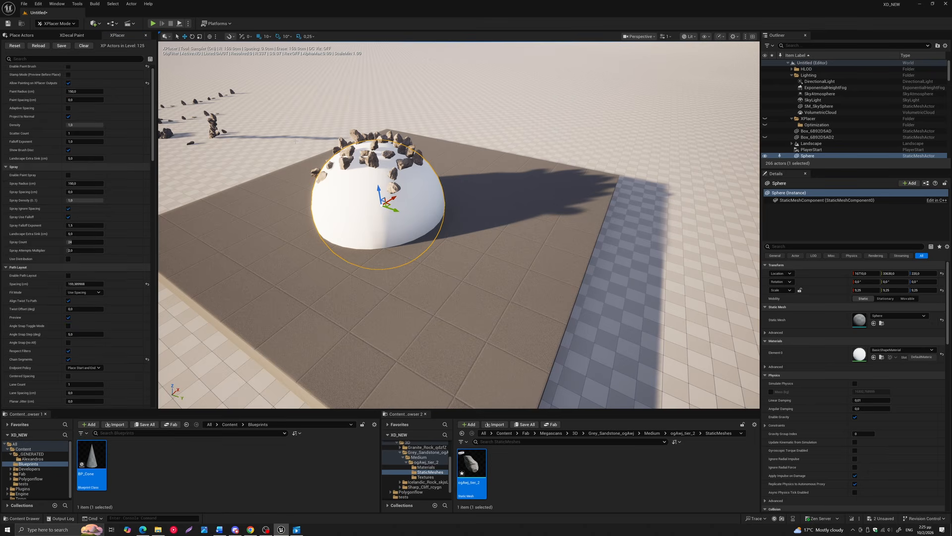
Enable the edge filter to view its probe and edge distance options, and disable it again
{"action": "left_click_drag", "start_coordinate": [155, 118], "coordinate": [157, 271]}
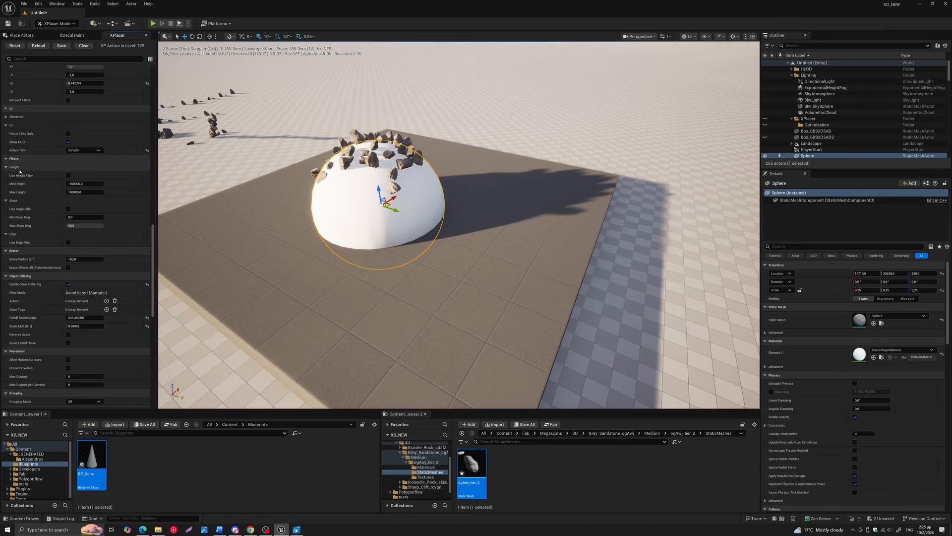
{"action": "left_click", "coordinate": [68, 242]}
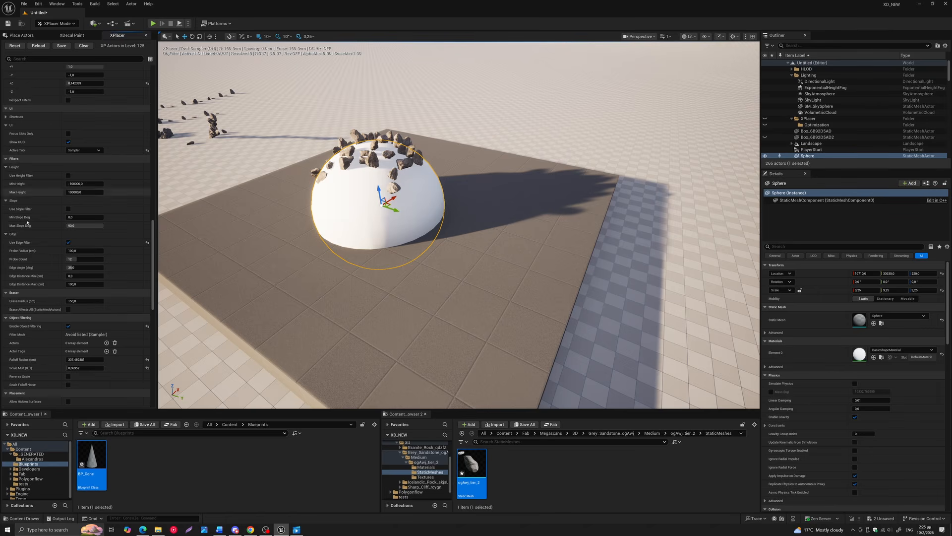
{"action": "left_click", "coordinate": [68, 242]}
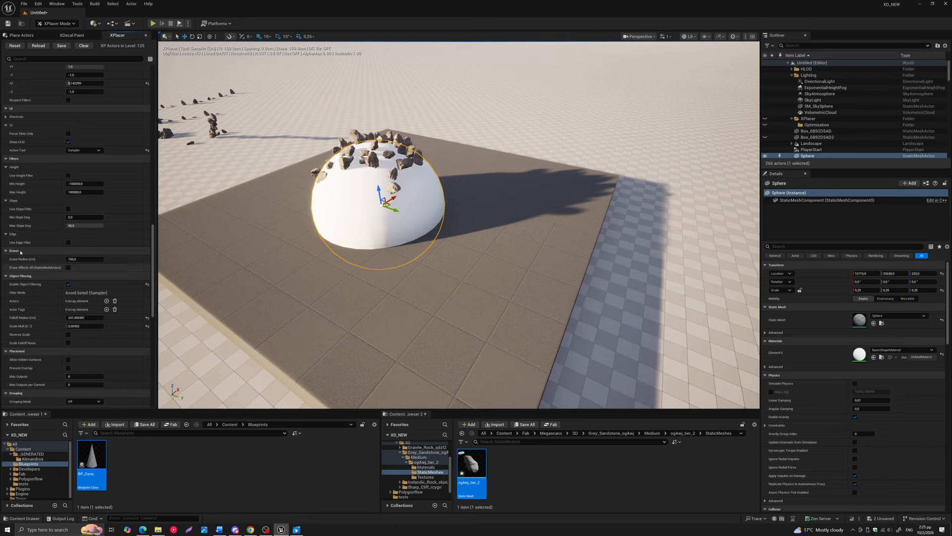
Enable Prevent Overlap in the placement settings and view its overlap padding options
{"action": "scroll", "coordinate": [151, 258], "scroll_direction": "down", "scroll_amount": 4}
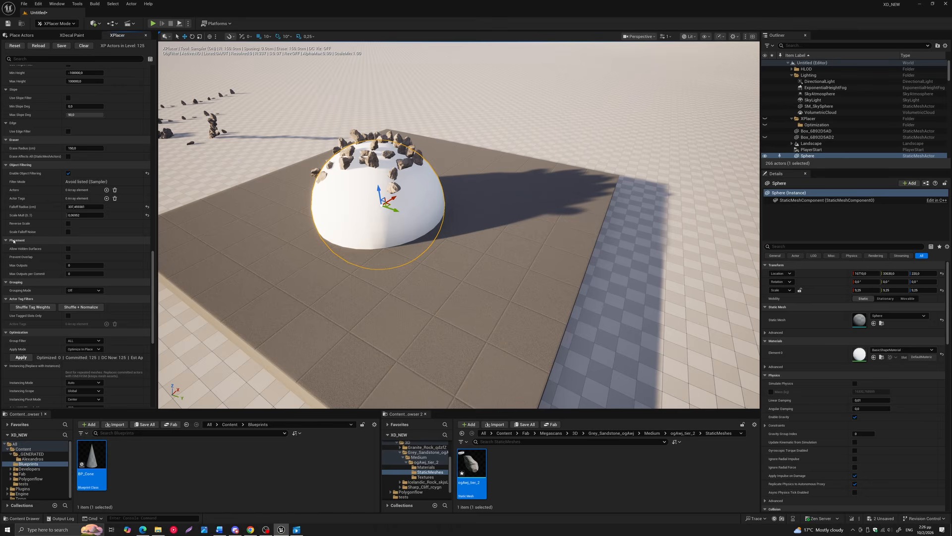
{"action": "left_click", "coordinate": [68, 256]}
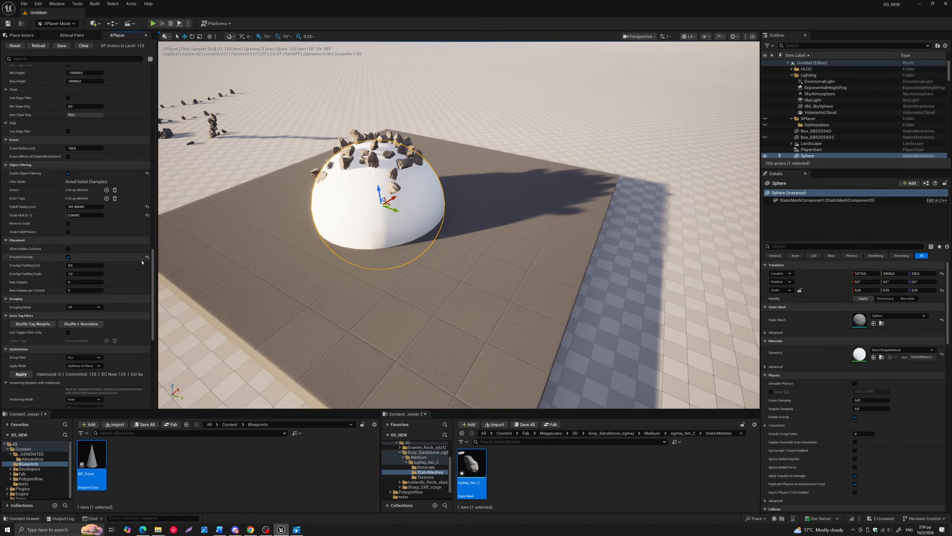
{"action": "scroll", "coordinate": [154, 269], "scroll_direction": "down", "scroll_amount": 3}
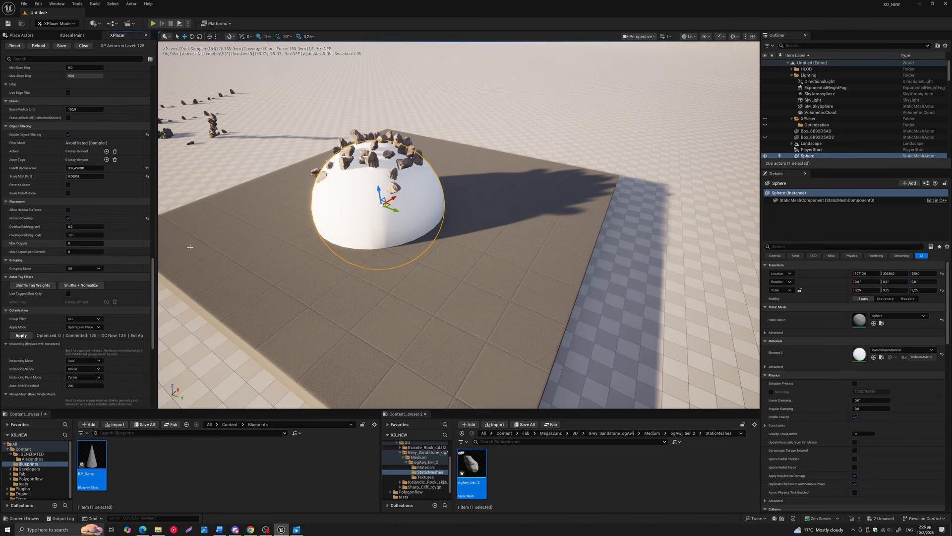
{"action": "right_click_drag", "start_coordinate": [221, 246], "coordinate": [224, 245]}
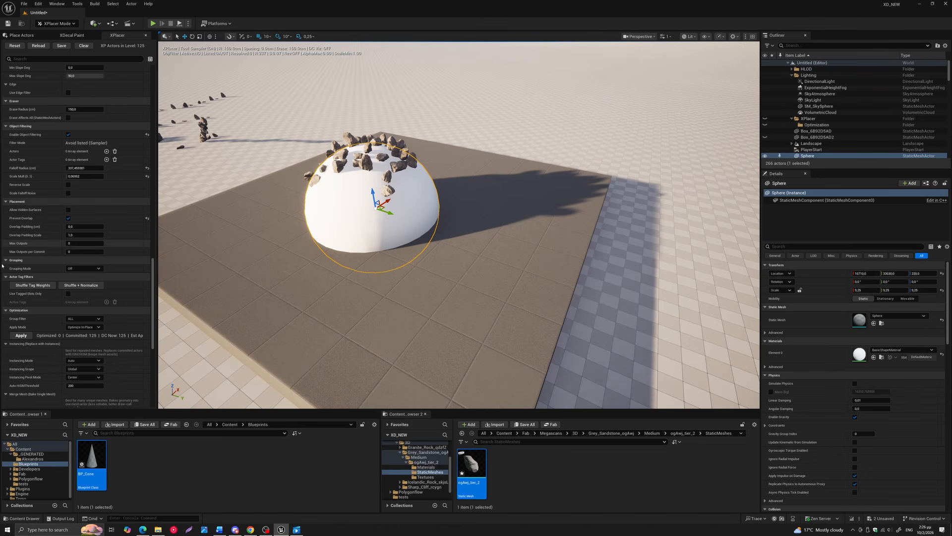
Try the By Label and From Tags grouping modes, and leave Grouping Mode set to By Label
{"action": "left_click_drag", "start_coordinate": [153, 272], "coordinate": [154, 276]}
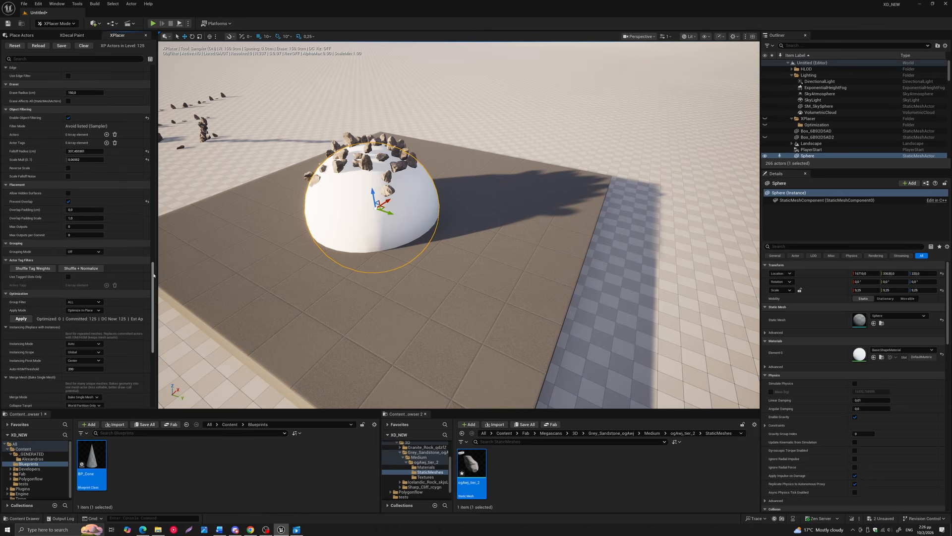
{"action": "left_click", "coordinate": [84, 251]}
{"action": "left_click", "coordinate": [92, 259]}
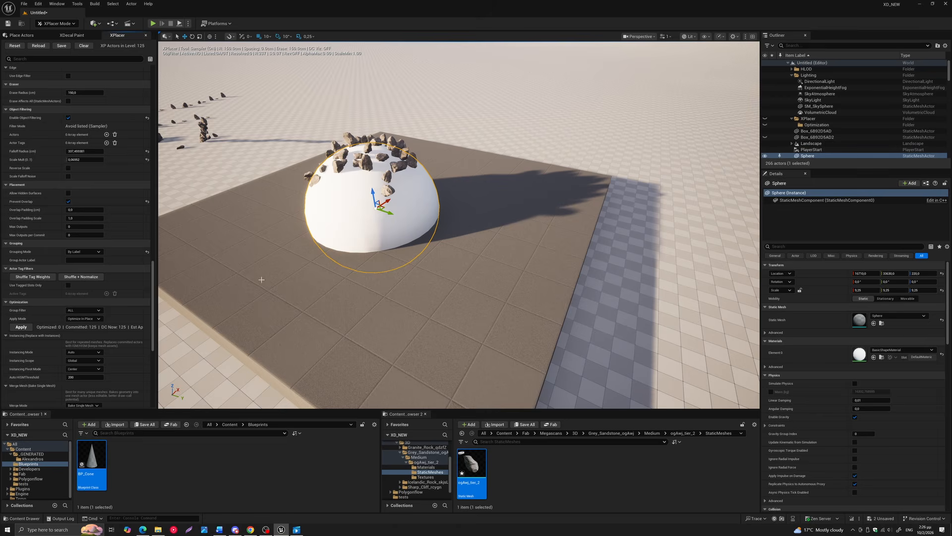
{"action": "left_click", "coordinate": [84, 251]}
{"action": "left_click", "coordinate": [82, 256]}
{"action": "left_click", "coordinate": [84, 252]}
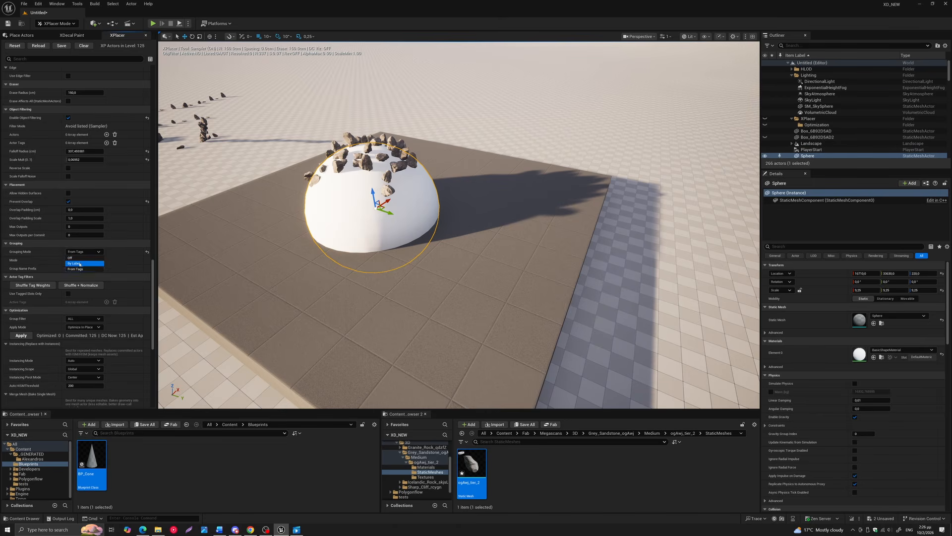
{"action": "left_click", "coordinate": [83, 265]}
Add a second tag named rocks2 to the sandstone rock's placement slot
{"action": "scroll", "coordinate": [153, 273], "scroll_direction": "down", "scroll_amount": 3}
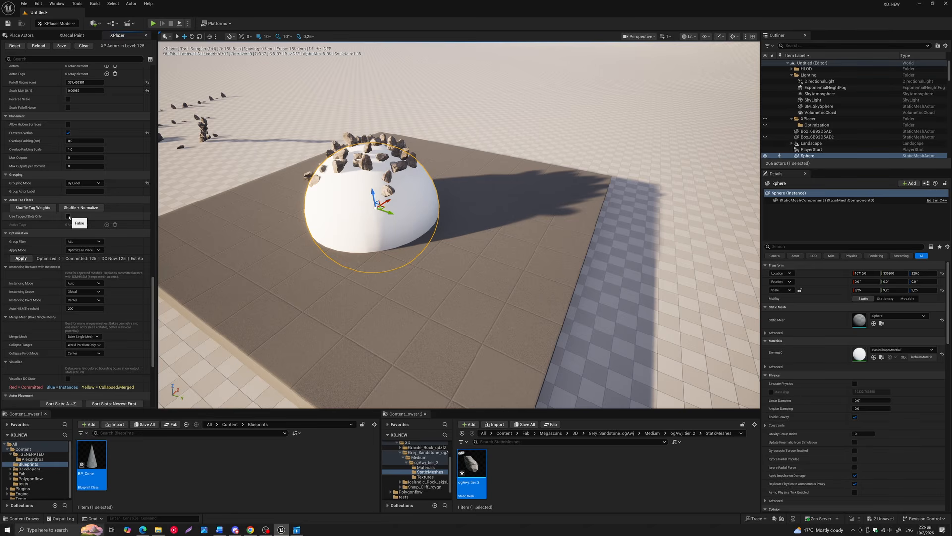
{"action": "left_click_drag", "start_coordinate": [152, 290], "coordinate": [153, 346]}
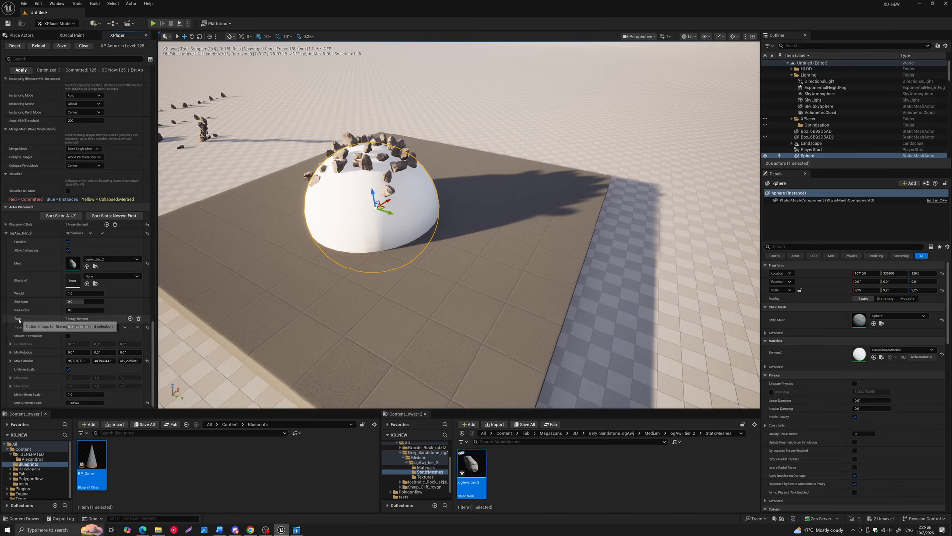
{"action": "left_click", "coordinate": [131, 318]}
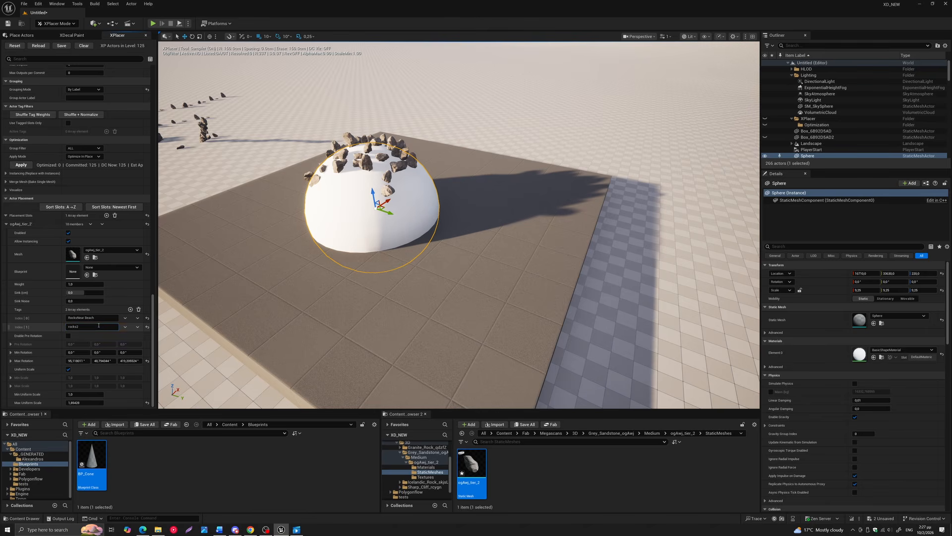
Enable Use Tagged Slots Only, add an active tag entry and view the tags available for it
{"action": "left_click_drag", "start_coordinate": [153, 332], "coordinate": [156, 272]}
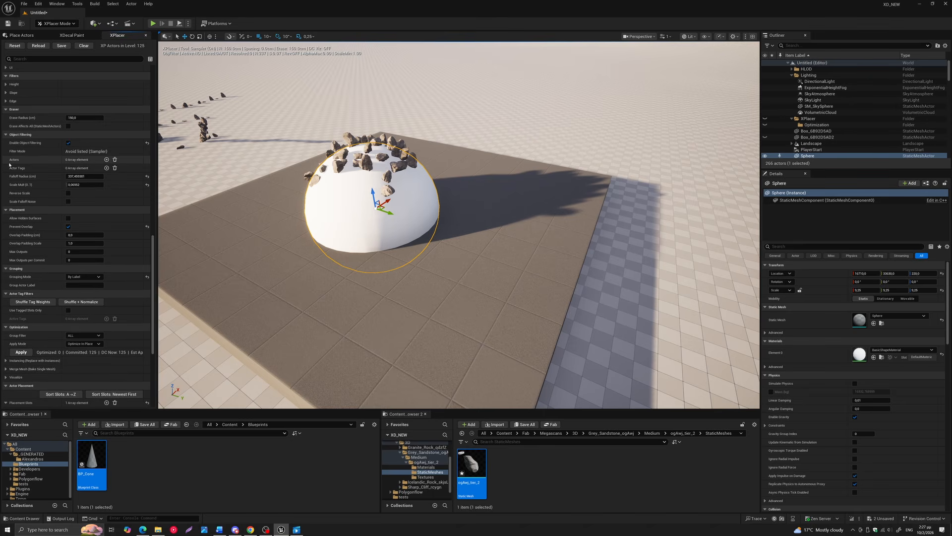
{"action": "scroll", "coordinate": [63, 233], "scroll_direction": "down", "scroll_amount": 3}
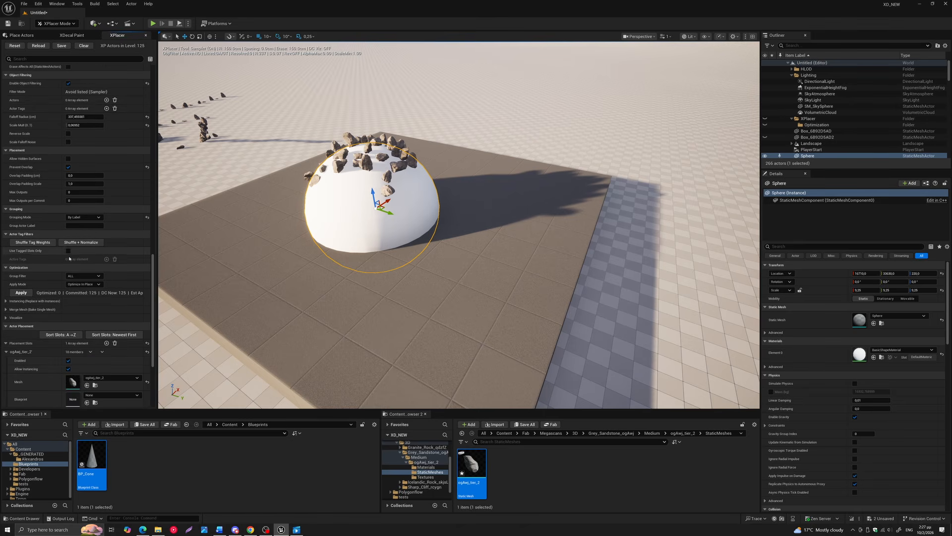
{"action": "left_click", "coordinate": [68, 251]}
{"action": "left_click", "coordinate": [106, 259]}
{"action": "left_click", "coordinate": [89, 268]}
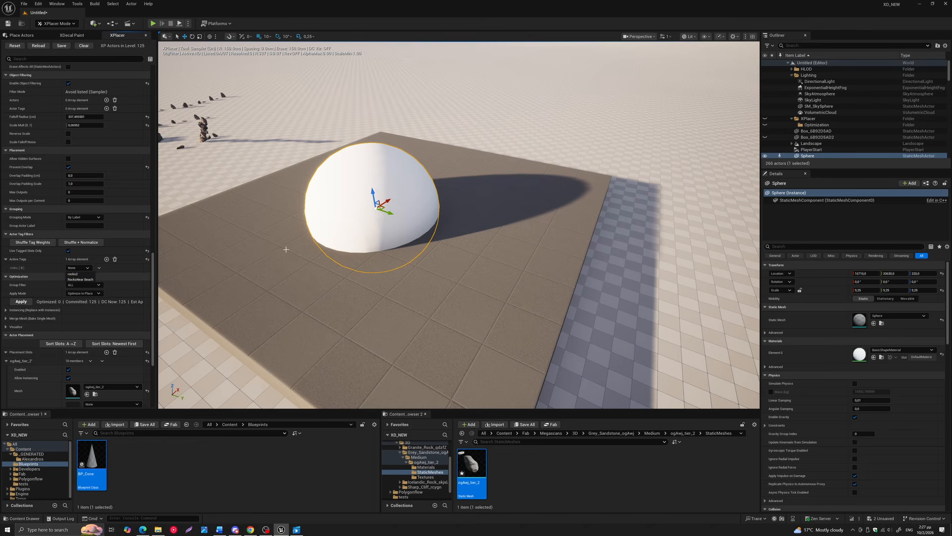
{"action": "key", "text": "Escape"}
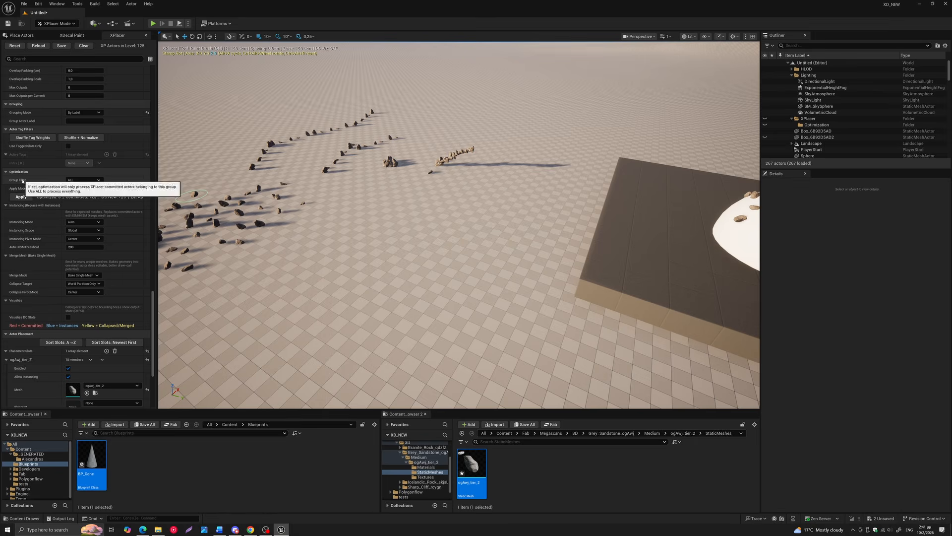
Examine the optimization settings' Group Filter choices and the Apply Mode options, including Duplicate & Optimize
{"action": "left_click", "coordinate": [75, 181]}
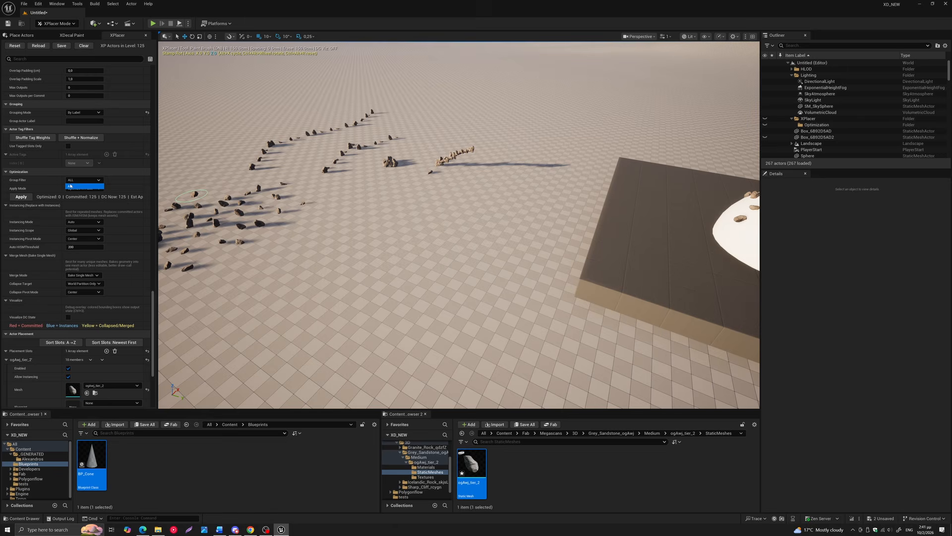
{"action": "left_click", "coordinate": [34, 182]}
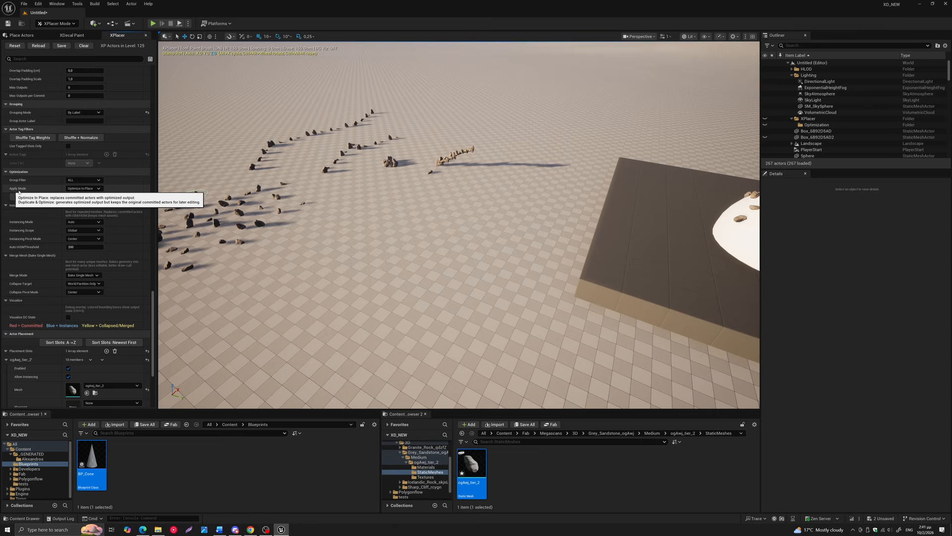
{"action": "left_click", "coordinate": [85, 189]}
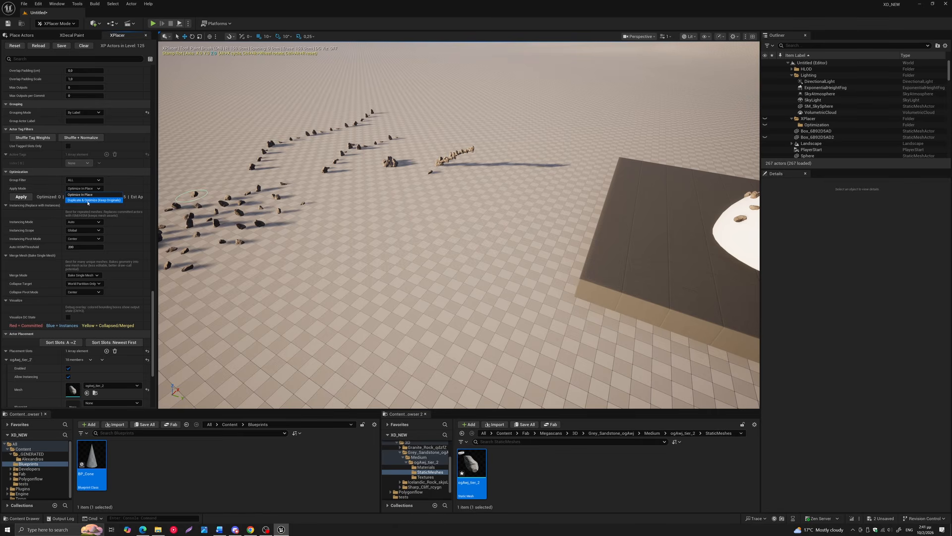
{"action": "left_click", "coordinate": [251, 214]}
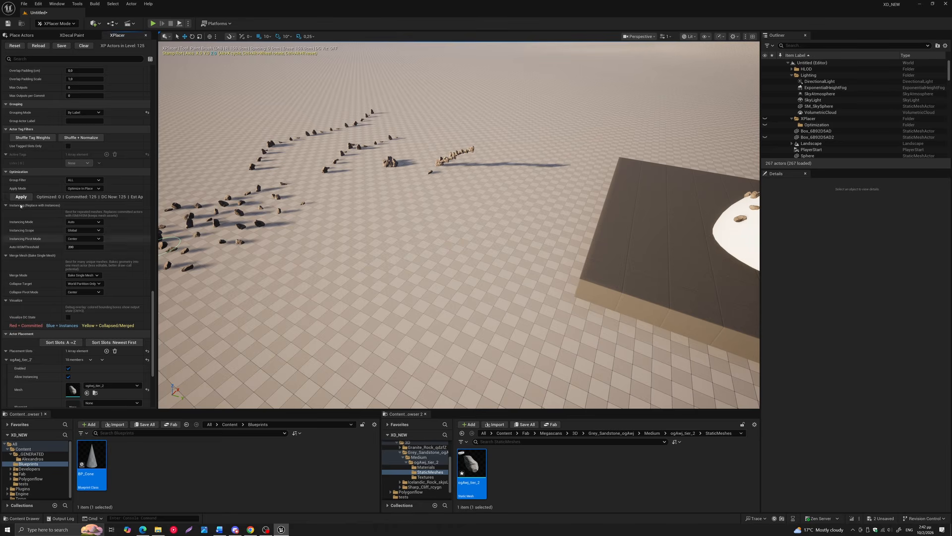
Open the ogAwj_tier_2 rock mesh for editing and add two extra material slots to it
{"action": "mouse_move", "coordinate": [48, 199]}
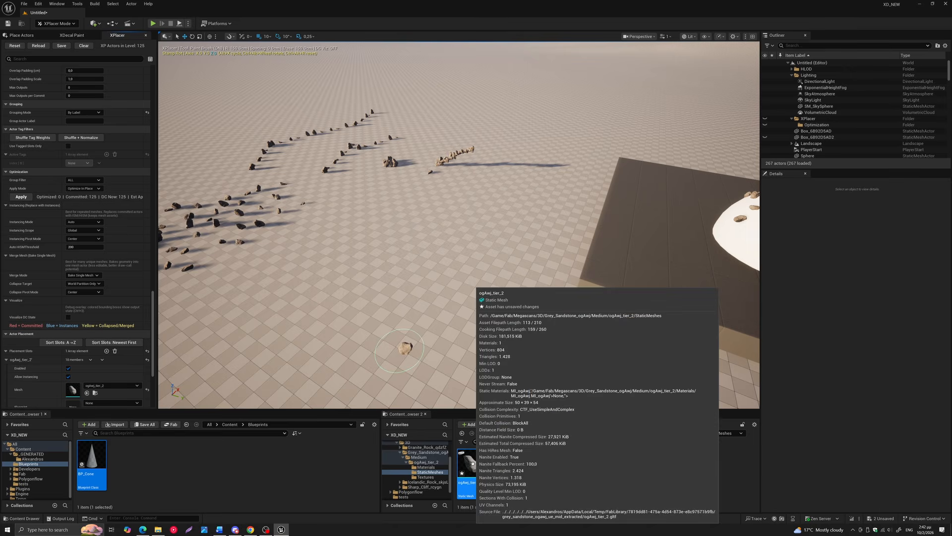
{"action": "double_click", "coordinate": [472, 462]}
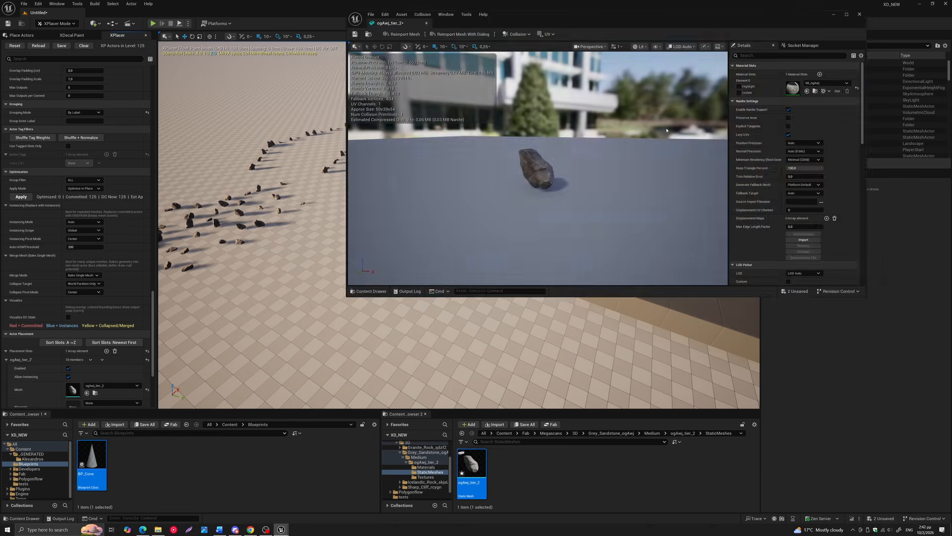
{"action": "left_click_drag", "start_coordinate": [750, 23], "coordinate": [655, 71]}
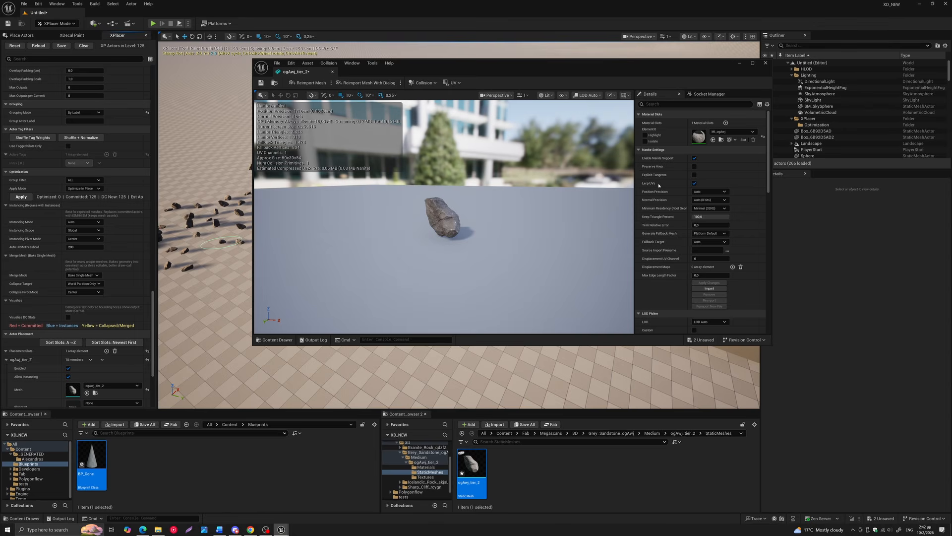
{"action": "left_click", "coordinate": [725, 123]}
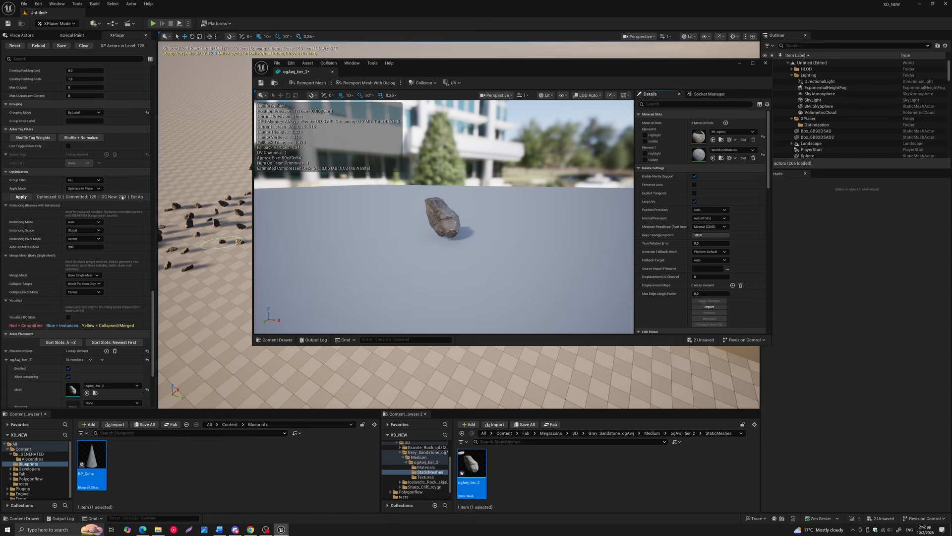
{"action": "left_click", "coordinate": [726, 123]}
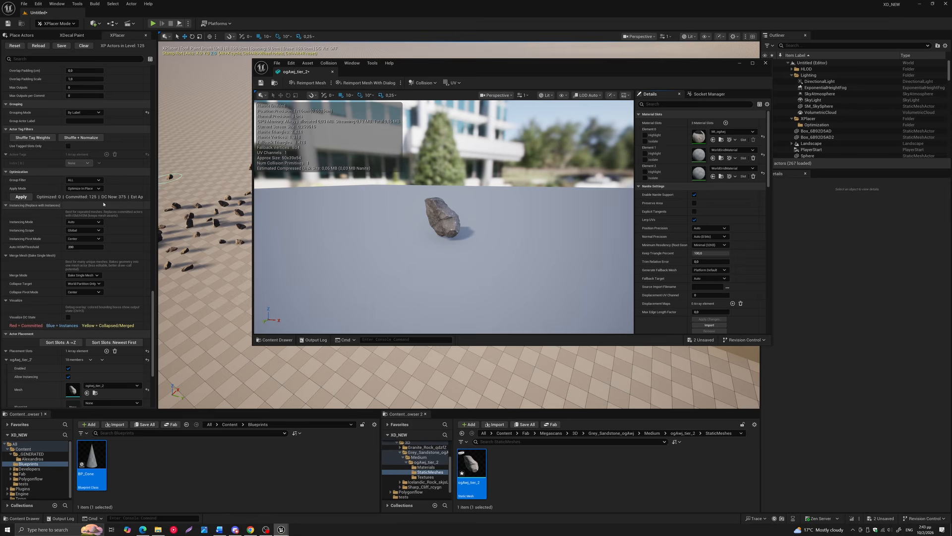
Delete the two extra material slots from the rock mesh and close its editor
{"action": "left_click", "coordinate": [754, 178]}
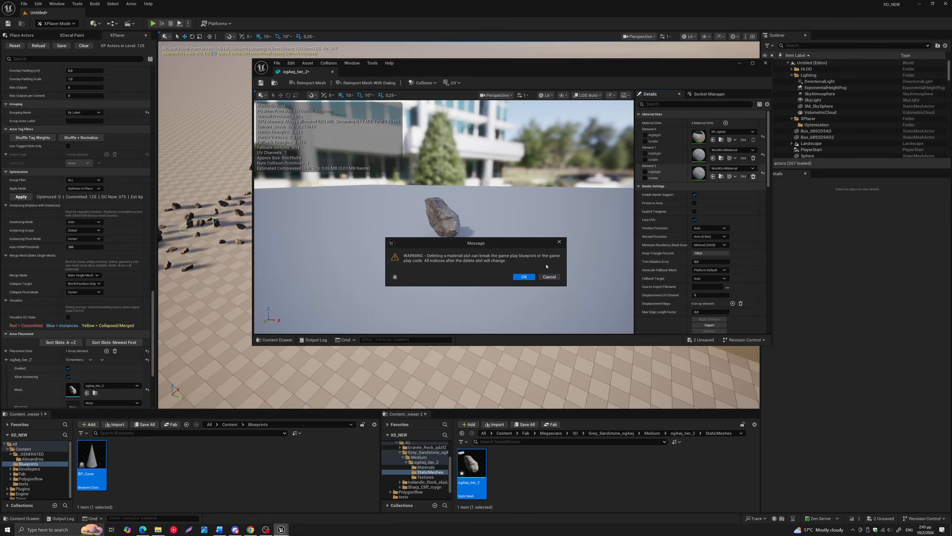
{"action": "key", "text": "Return"}
{"action": "left_click", "coordinate": [753, 158]}
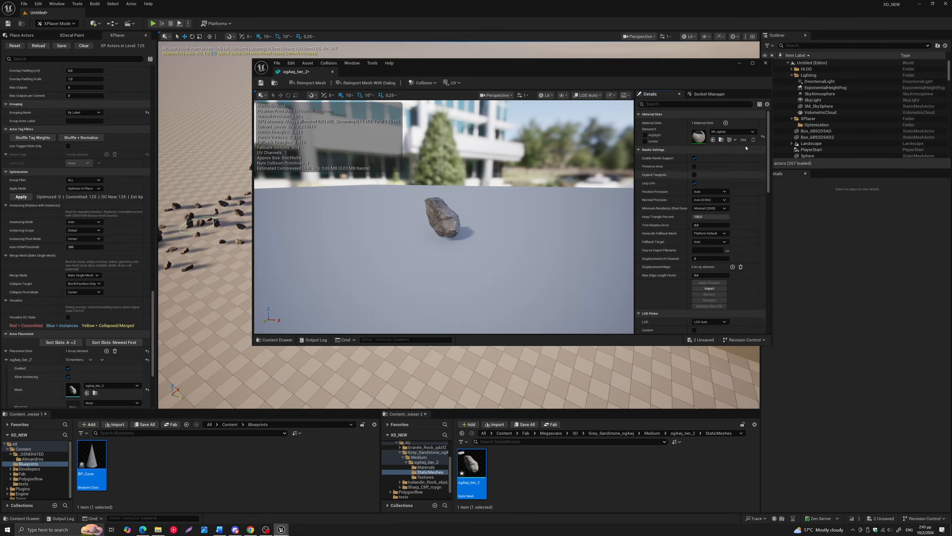
{"action": "left_click", "coordinate": [765, 63]}
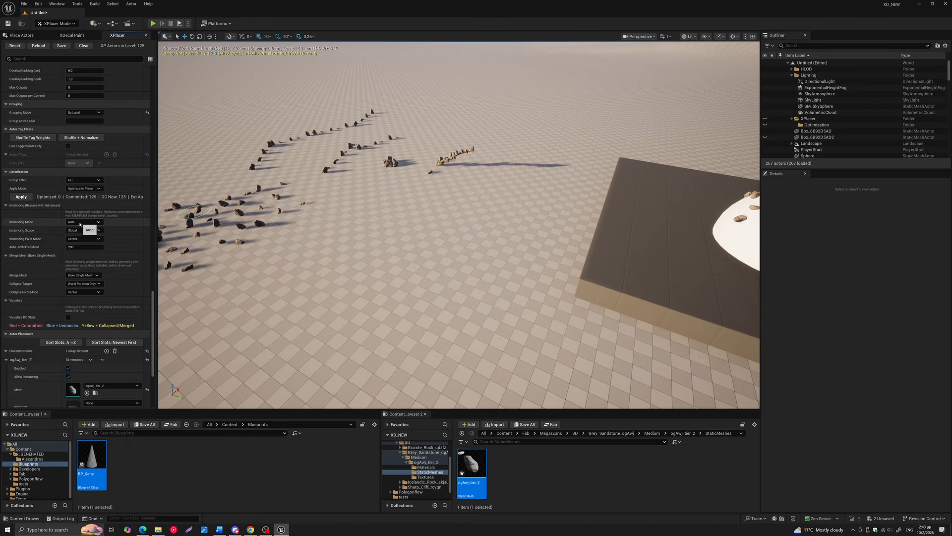
Examine the Instancing Mode choices Off, ISM, HISM and Auto in the optimization settings
{"action": "left_click", "coordinate": [79, 222]}
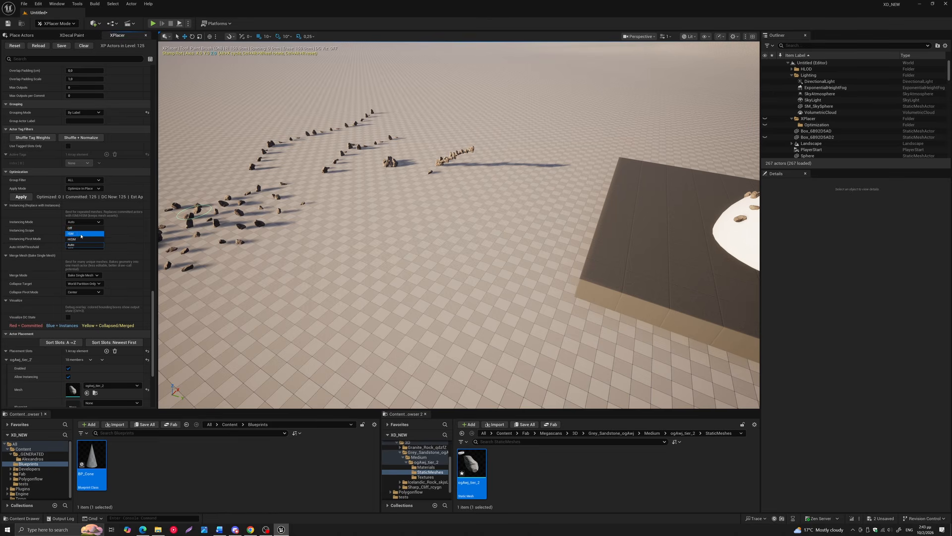
{"action": "left_click", "coordinate": [126, 229]}
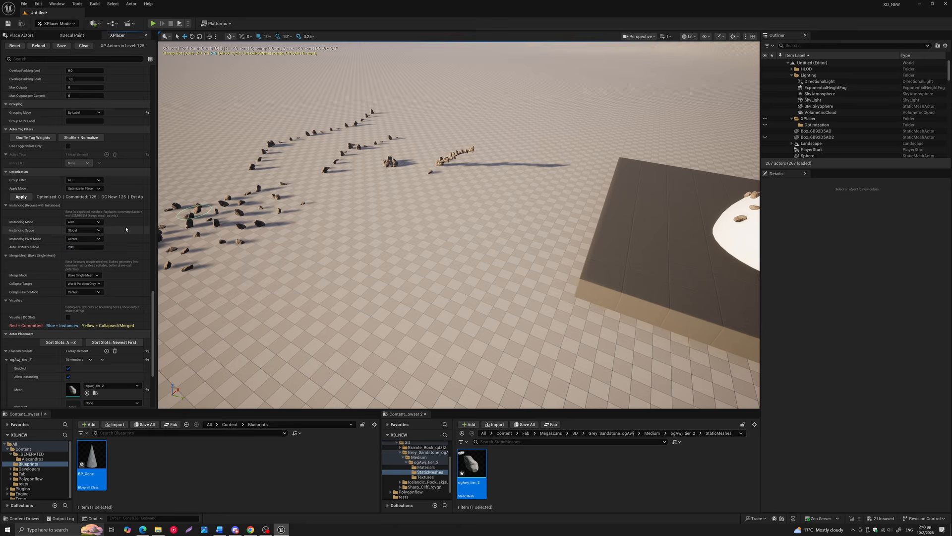
{"action": "left_click", "coordinate": [83, 221]}
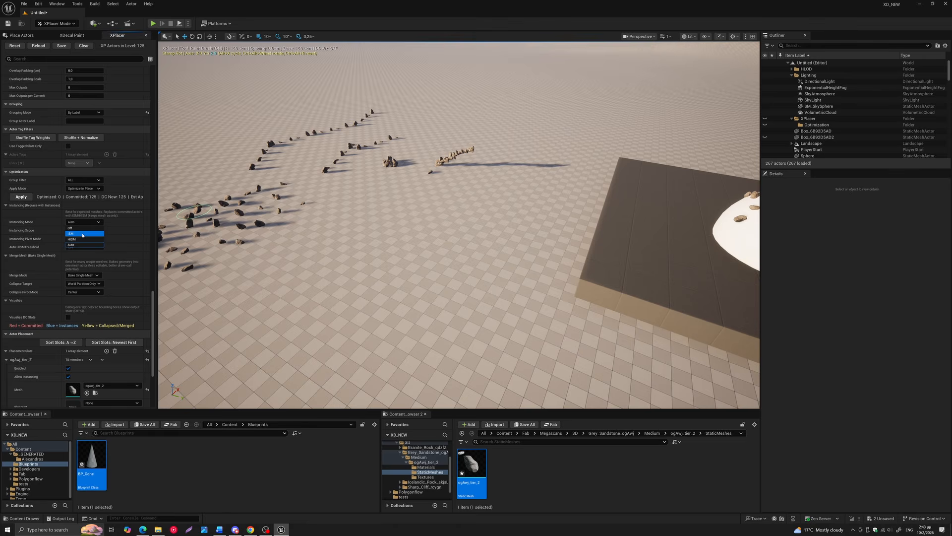
{"action": "left_click", "coordinate": [133, 223]}
{"action": "left_click", "coordinate": [88, 223]}
{"action": "left_click", "coordinate": [139, 240]}
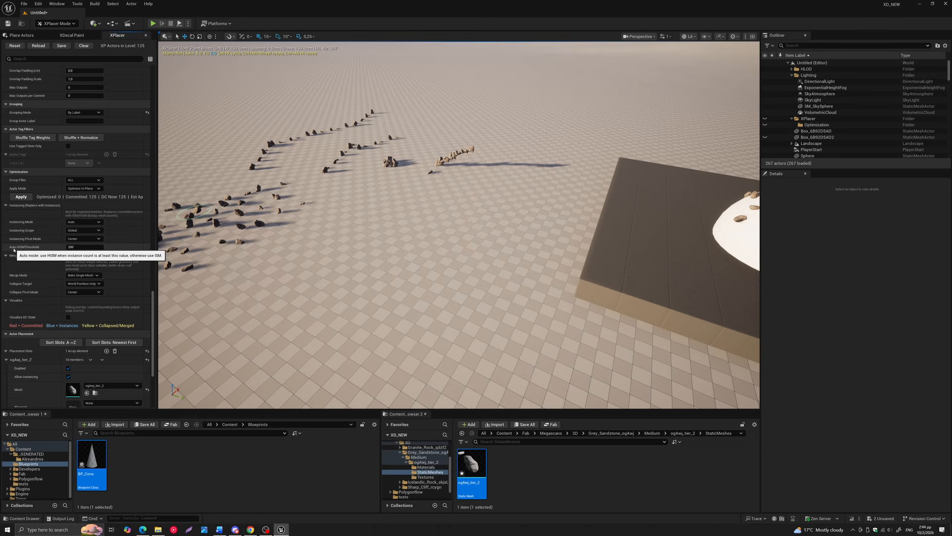
Examine the Instancing Scope choices Global and Per Slot, and the Instancing Pivot Mode options
{"action": "left_click", "coordinate": [78, 231]}
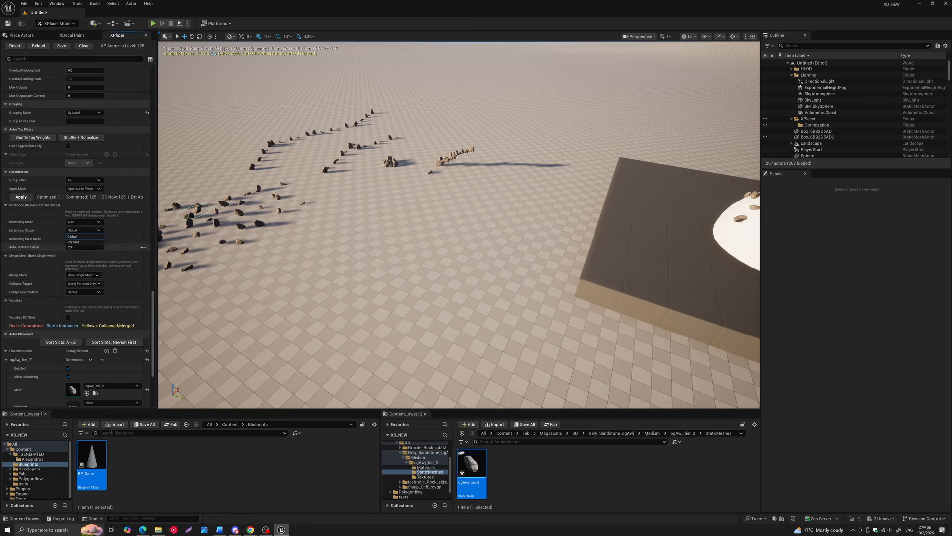
{"action": "left_click", "coordinate": [153, 299]}
{"action": "left_click_drag", "start_coordinate": [153, 300], "coordinate": [153, 330]}
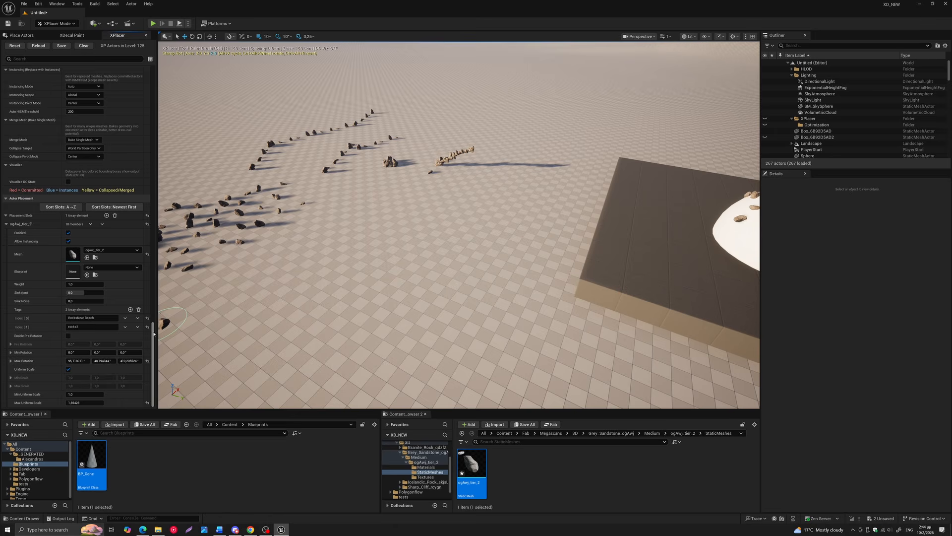
{"action": "left_click_drag", "start_coordinate": [153, 334], "coordinate": [154, 319]}
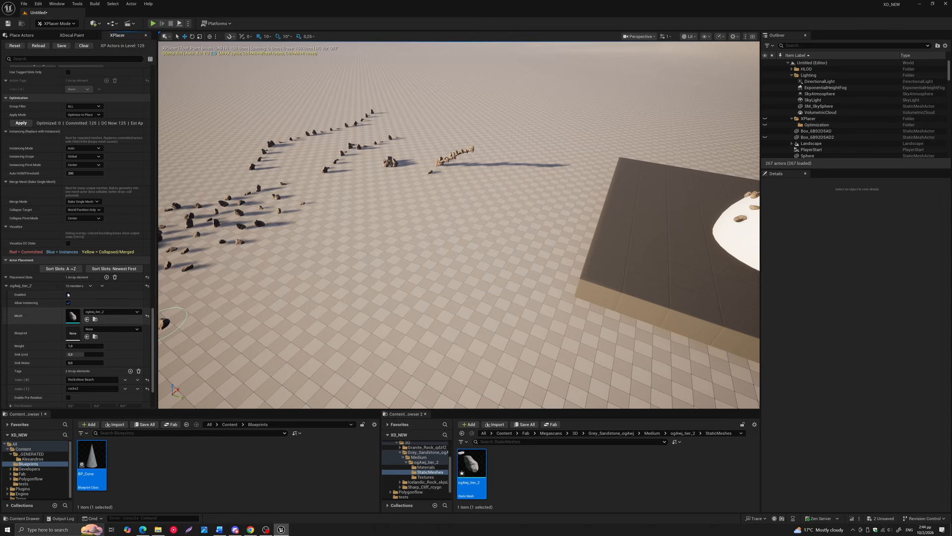
{"action": "left_click_drag", "start_coordinate": [153, 326], "coordinate": [154, 293]}
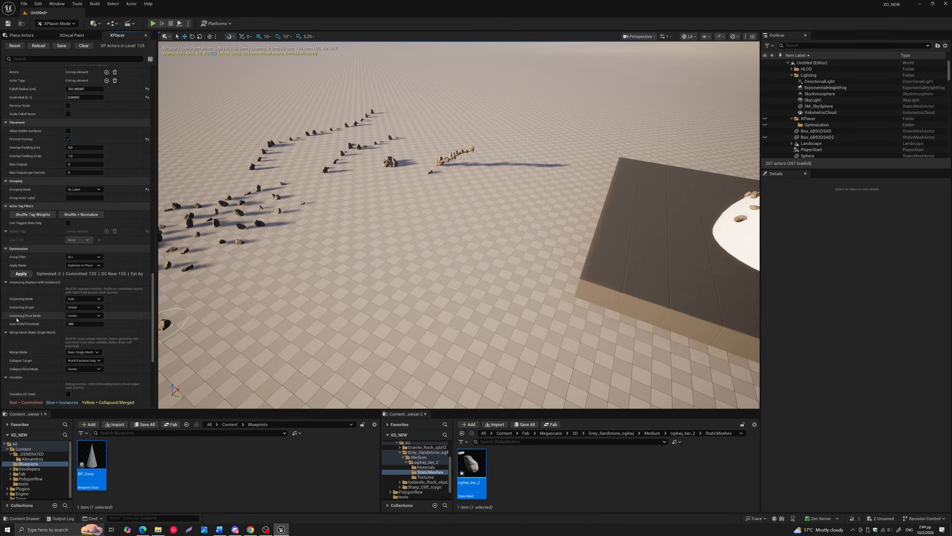
{"action": "left_click", "coordinate": [84, 316]}
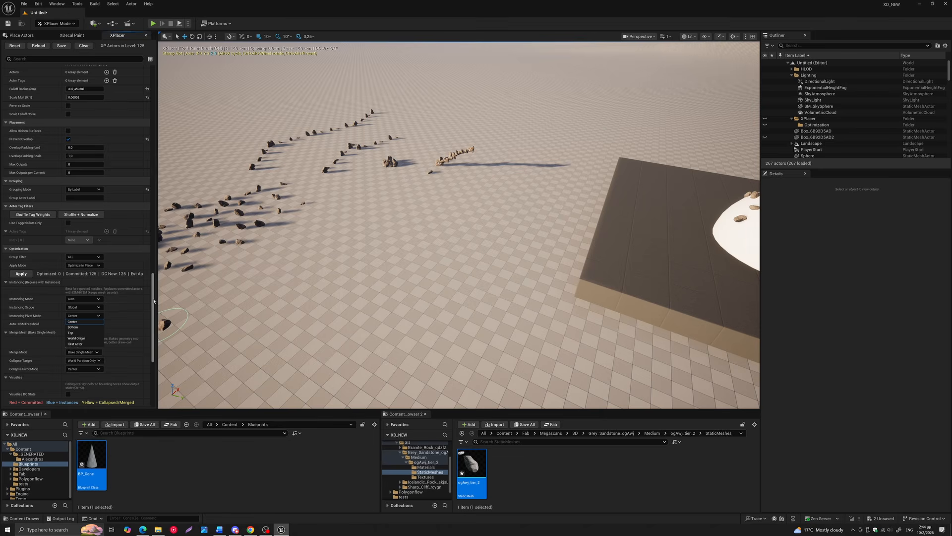
{"action": "left_click_drag", "start_coordinate": [153, 302], "coordinate": [154, 317]}
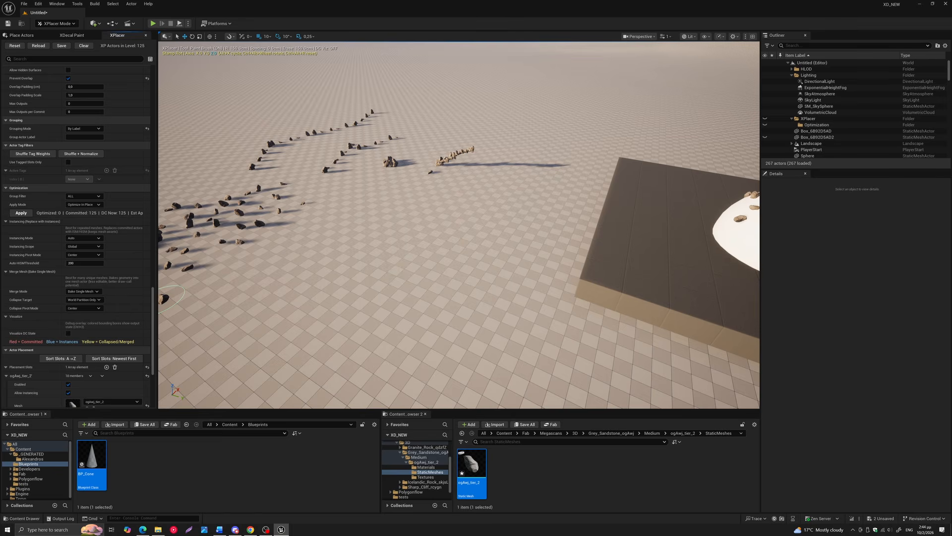
Review the Merge Mode, Collapse Target and Collapse Pivot Mode choices, keeping Bake Single Mesh and World Partition Only
{"action": "middle_click_drag", "start_coordinate": [233, 236], "coordinate": [312, 234]}
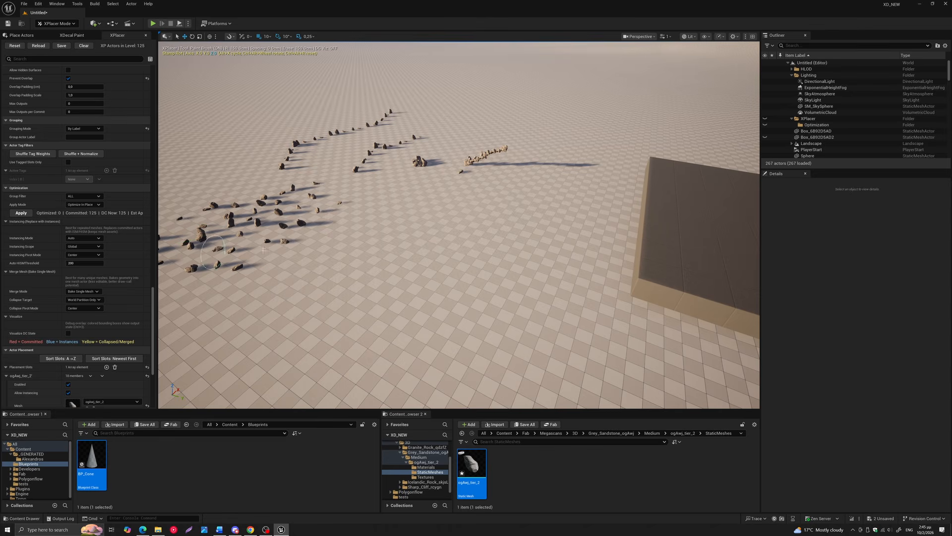
{"action": "left_click", "coordinate": [290, 256]}
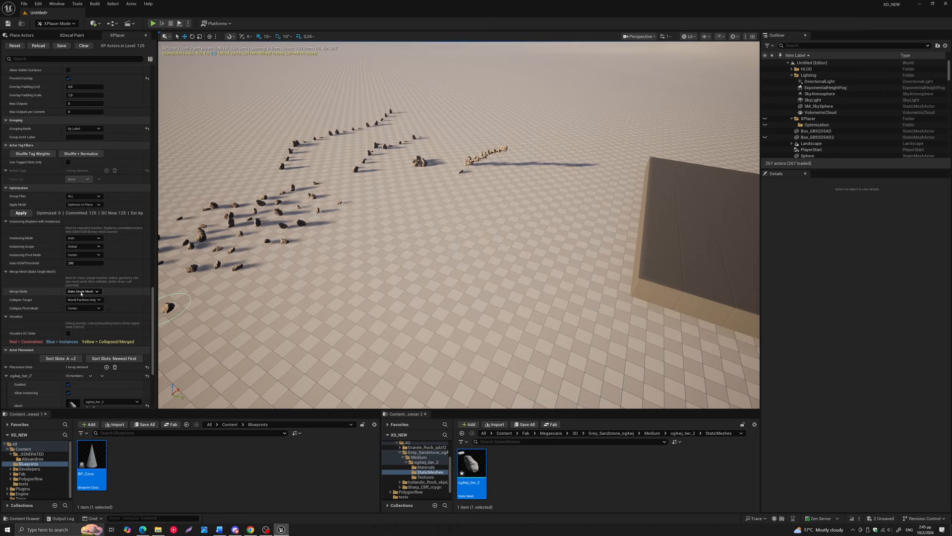
{"action": "left_click", "coordinate": [81, 300]}
{"action": "left_click", "coordinate": [88, 292]}
{"action": "left_click", "coordinate": [83, 298]}
{"action": "left_click", "coordinate": [87, 293]}
{"action": "left_click", "coordinate": [83, 303]}
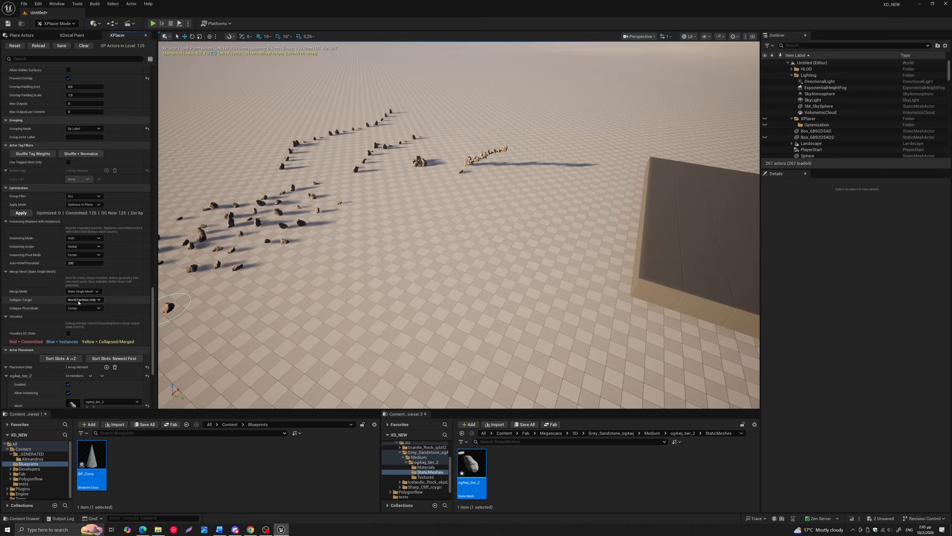
{"action": "left_click", "coordinate": [87, 300]}
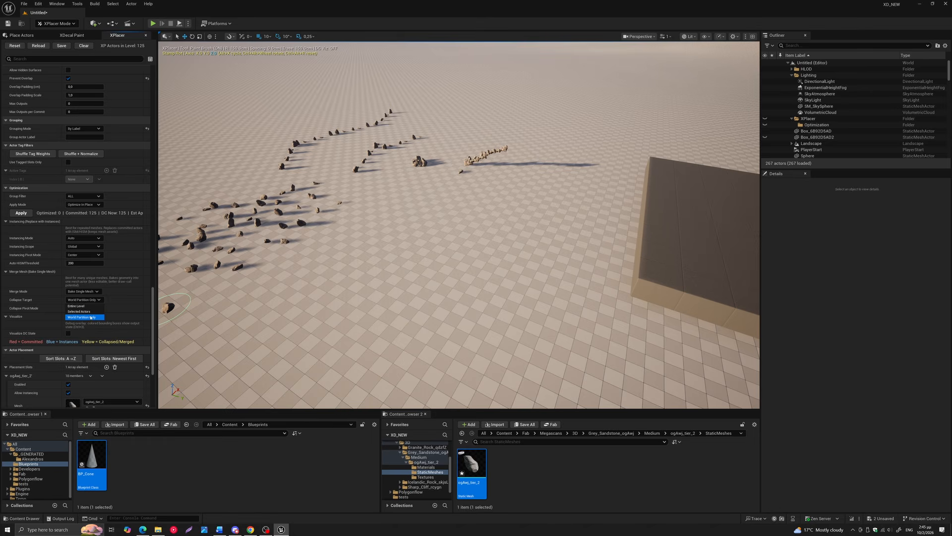
{"action": "left_click", "coordinate": [91, 317]}
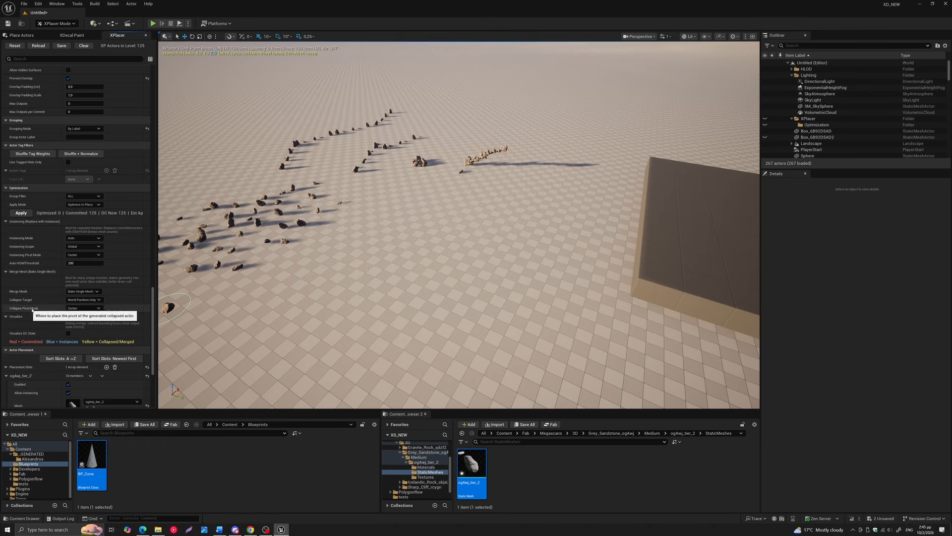
{"action": "left_click", "coordinate": [80, 310]}
{"action": "left_click", "coordinate": [125, 302]}
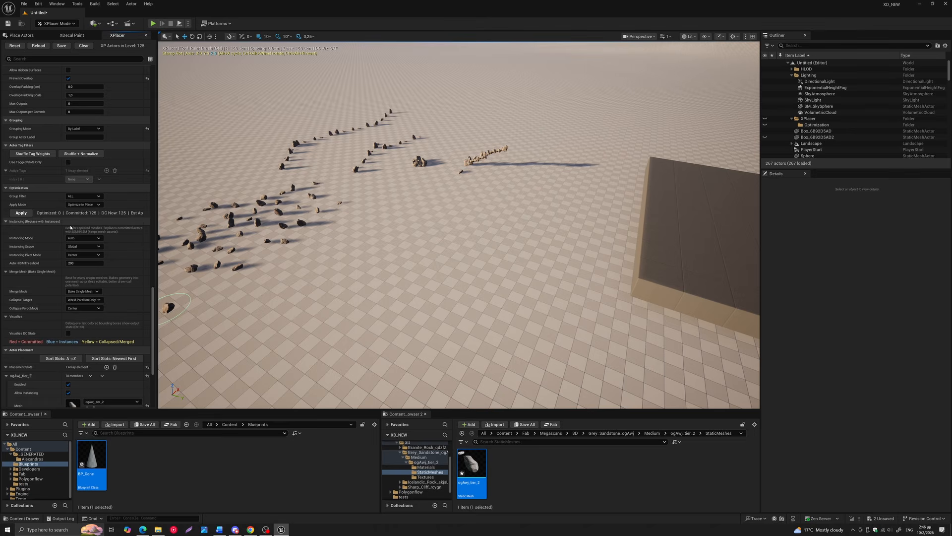
Turn on Visualize DC State for the placed rocks and view the overlay across the level
{"action": "left_click", "coordinate": [68, 335]}
{"action": "left_click", "coordinate": [68, 335]}
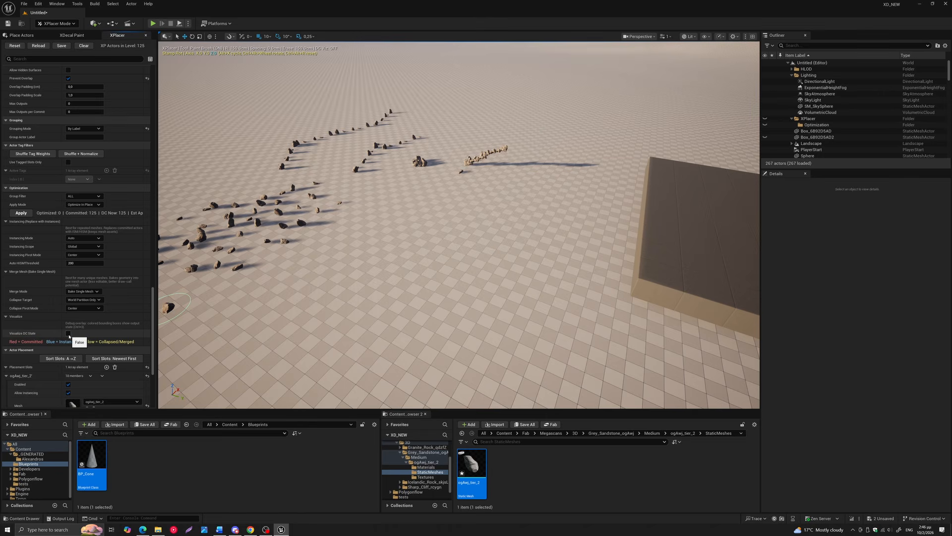
{"action": "mouse_move", "coordinate": [255, 278]}
{"action": "middle_mouse_down"}
{"action": "mouse_move", "coordinate": [362, 240]}
{"action": "mouse_move", "coordinate": [478, 124]}
{"action": "middle_mouse_up"}
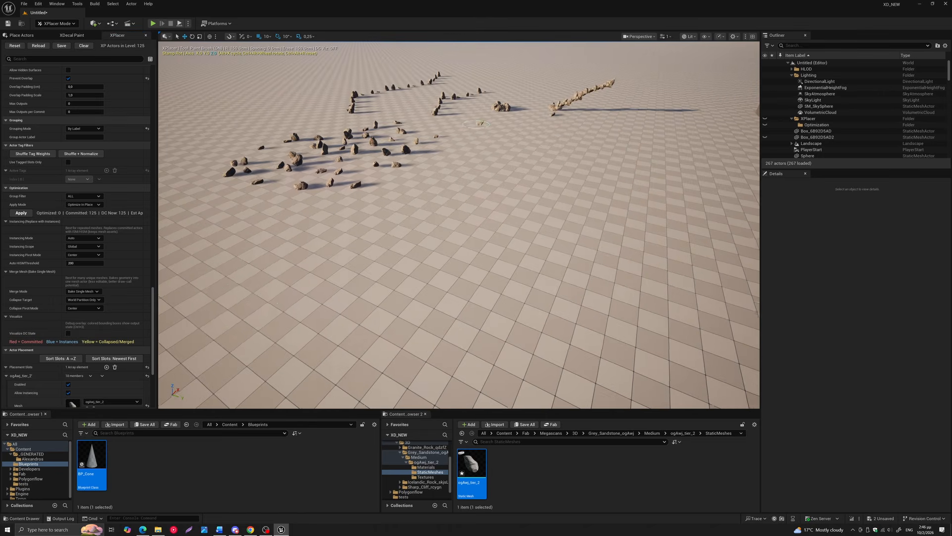
{"action": "scroll", "coordinate": [310, 179], "scroll_direction": "up", "scroll_amount": 3}
{"action": "middle_click_drag", "start_coordinate": [310, 178], "coordinate": [346, 179]}
{"action": "scroll", "coordinate": [318, 173], "scroll_direction": "up", "scroll_amount": 2}
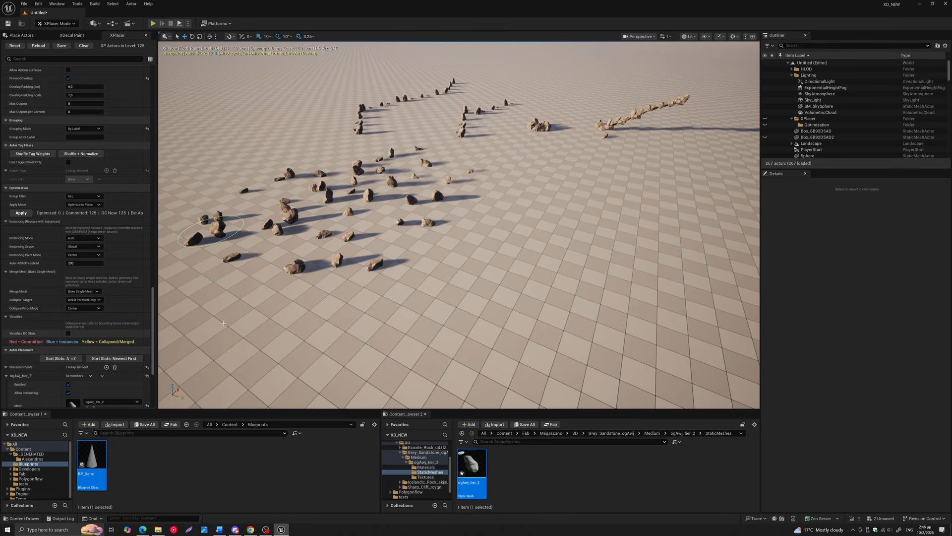
{"action": "key", "text": "ctrl+3"}
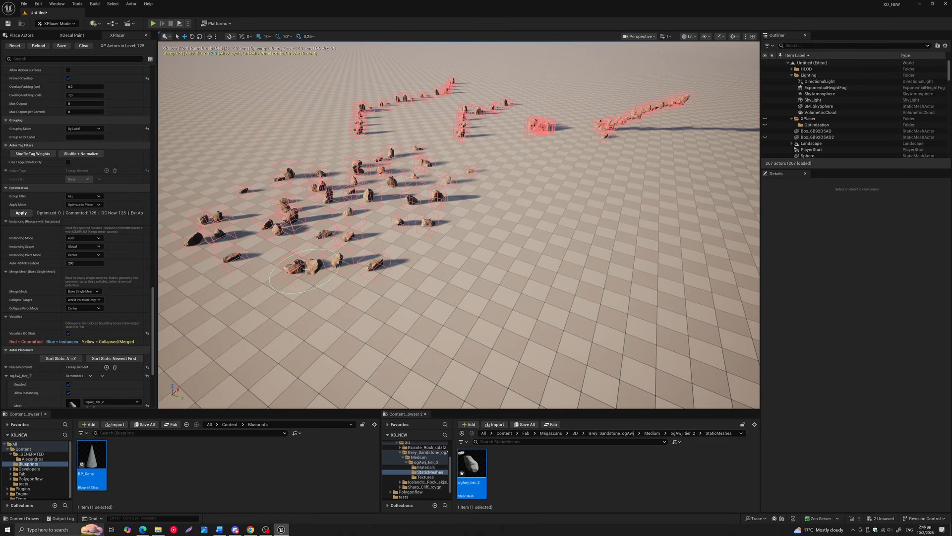
{"action": "right_click_drag", "start_coordinate": [312, 269], "coordinate": [311, 242]}
{"action": "right_click_drag", "start_coordinate": [436, 194], "coordinate": [433, 191]}
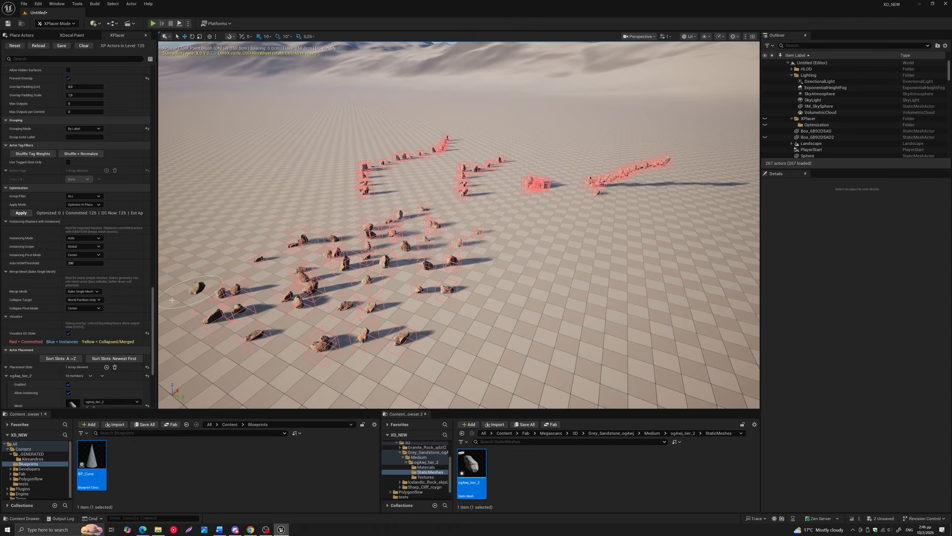
Set Merge Mode to Off, keep Instancing Mode on Auto, and apply the in-place optimization to all groups
{"action": "left_click", "coordinate": [71, 295]}
{"action": "left_click", "coordinate": [74, 300]}
{"action": "left_click", "coordinate": [84, 238]}
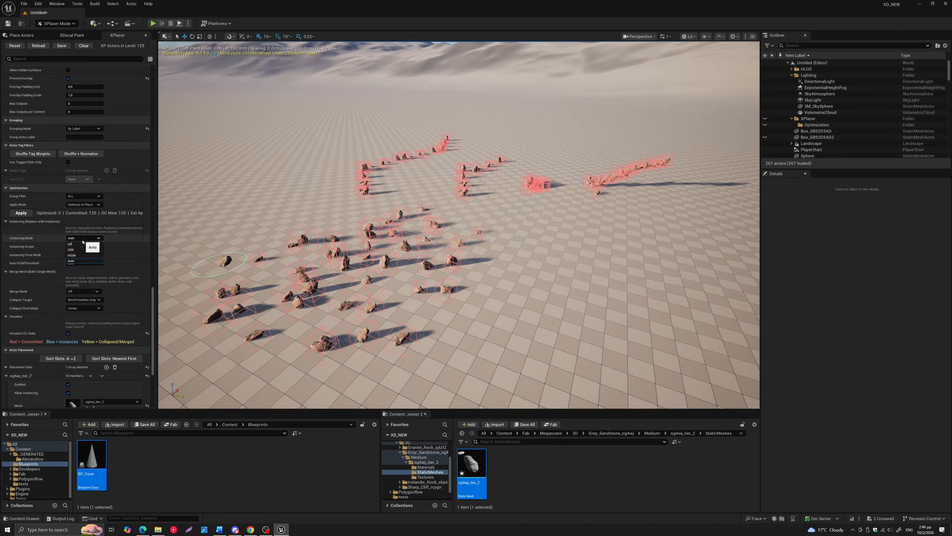
{"action": "left_click", "coordinate": [86, 262]}
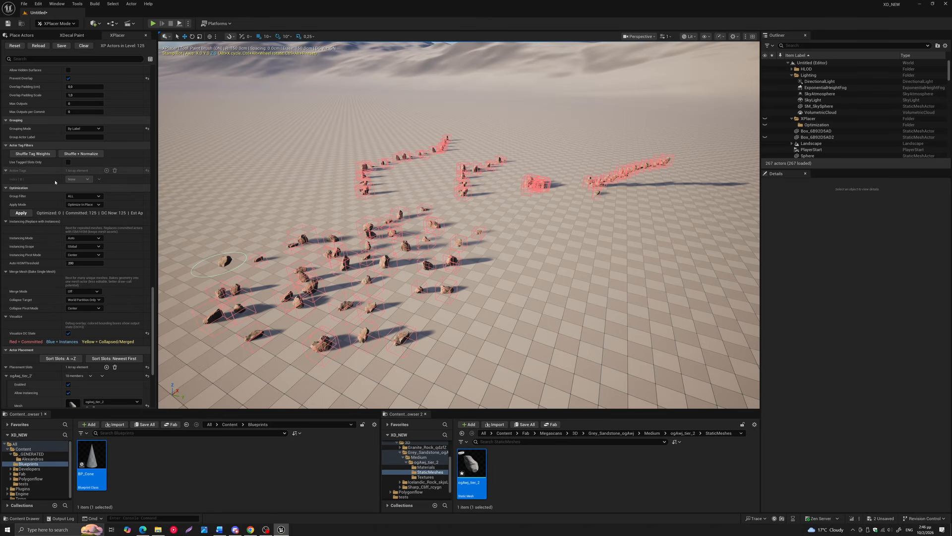
{"action": "left_click", "coordinate": [21, 213]}
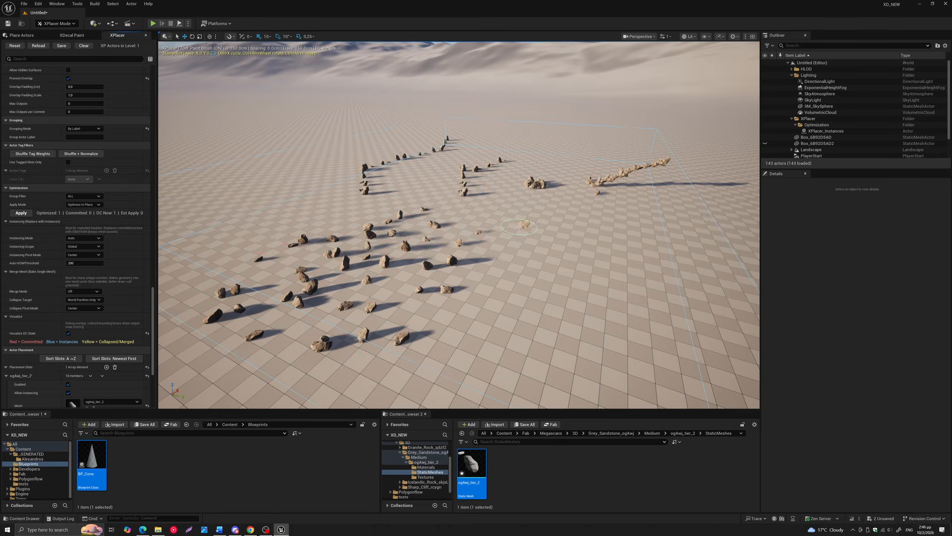
Select the XPlacer_Instances actor in the Optimization folder and try to move it with its gizmo
{"action": "scroll", "coordinate": [519, 226], "scroll_direction": "down", "scroll_amount": 4}
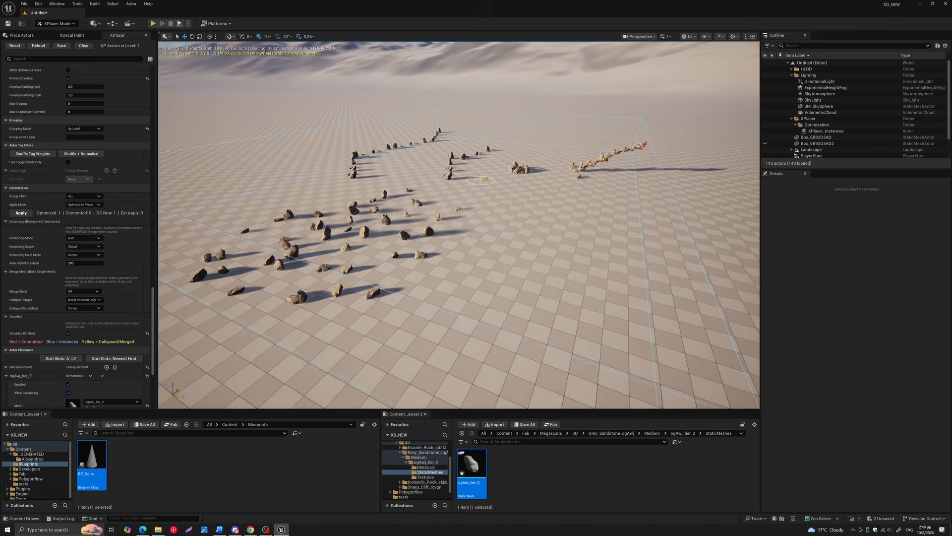
{"action": "left_click", "coordinate": [810, 132]}
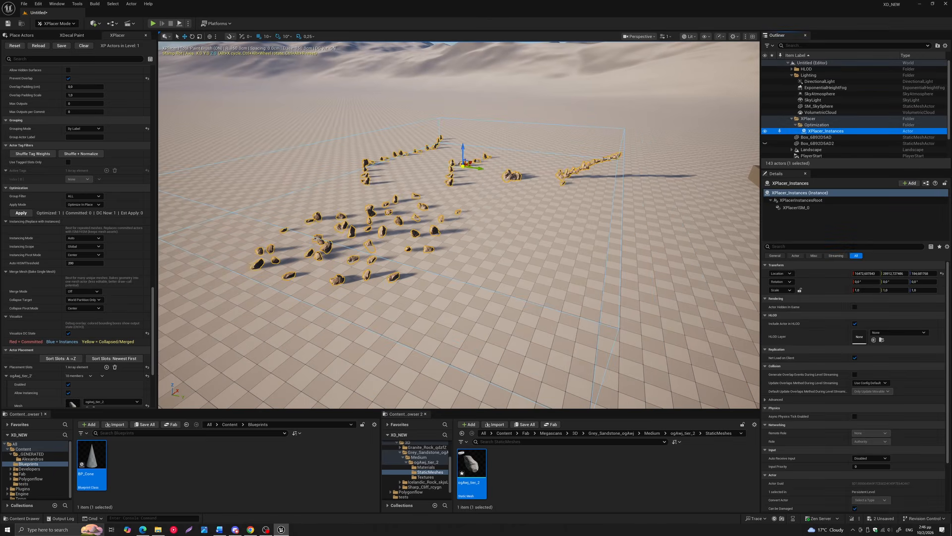
{"action": "left_click", "coordinate": [463, 153]}
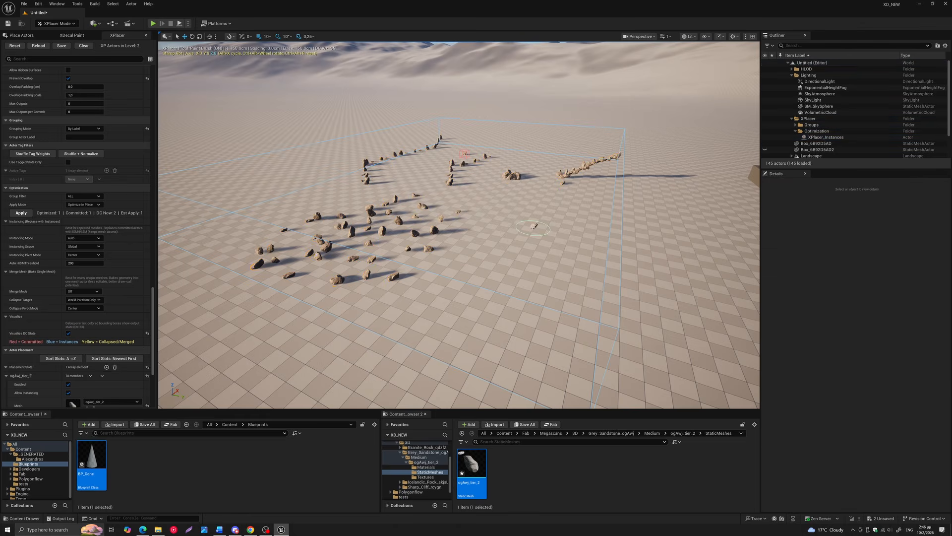
Undo the two stray rock placements and switch the editor to Selection Mode
{"action": "key", "text": "Escape"}
{"action": "left_click", "coordinate": [465, 152], "text": "shift"}
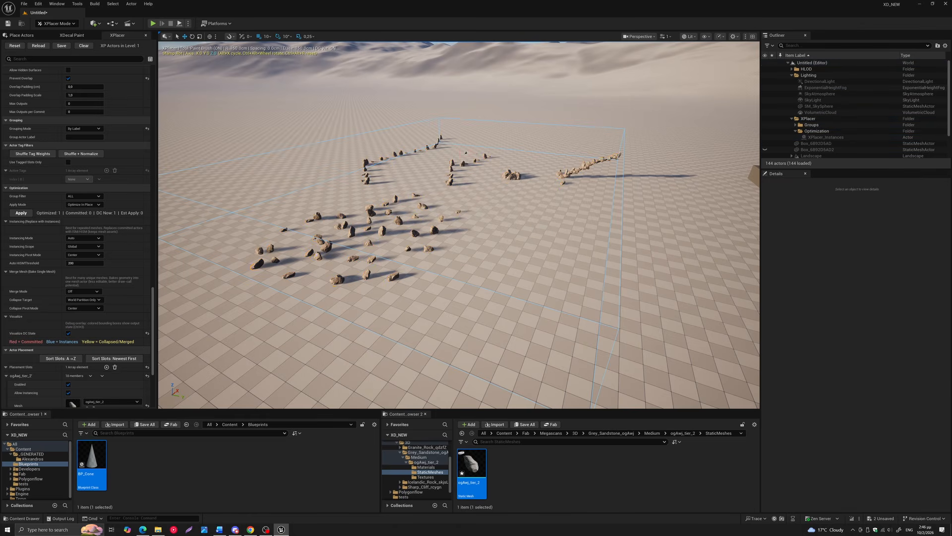
{"action": "left_click", "coordinate": [57, 23]}
{"action": "left_click", "coordinate": [67, 40]}
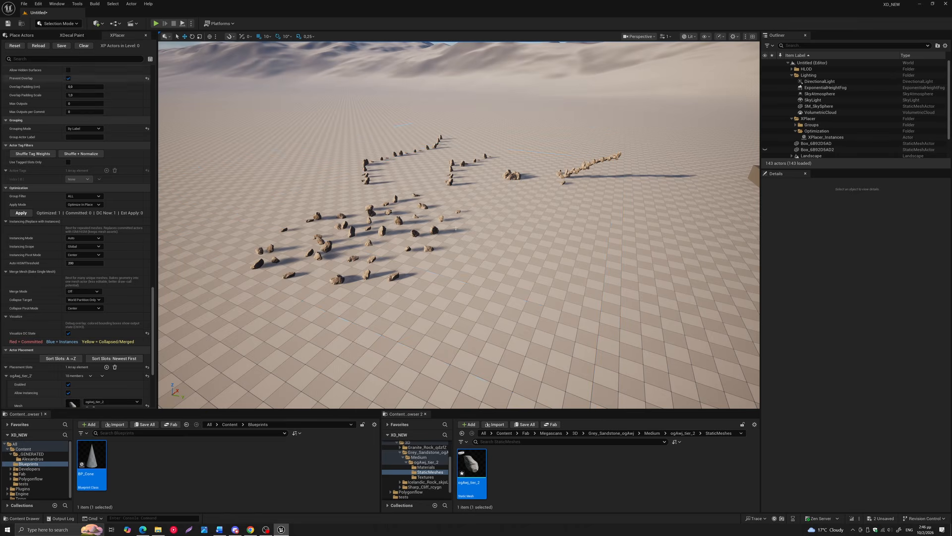
Select the XPlacer_Instances actor, raise all its rocks above the ground and lower them back down to ground level
{"action": "left_click", "coordinate": [425, 208]}
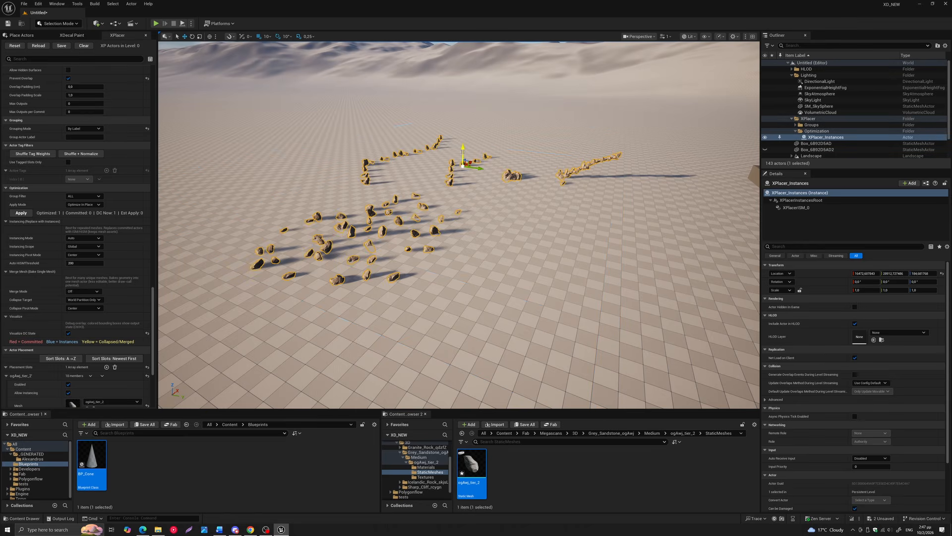
{"action": "left_click_drag", "start_coordinate": [463, 151], "coordinate": [488, 135]}
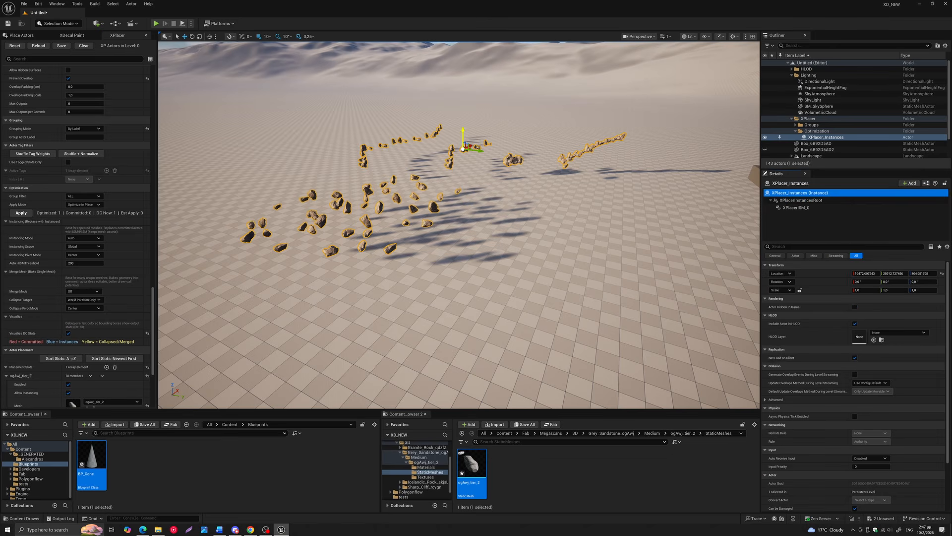
{"action": "mouse_move", "coordinate": [463, 135]}
{"action": "left_mouse_down"}
{"action": "mouse_move", "coordinate": [463, 161]}
{"action": "mouse_move", "coordinate": [463, 150]}
{"action": "left_mouse_up"}
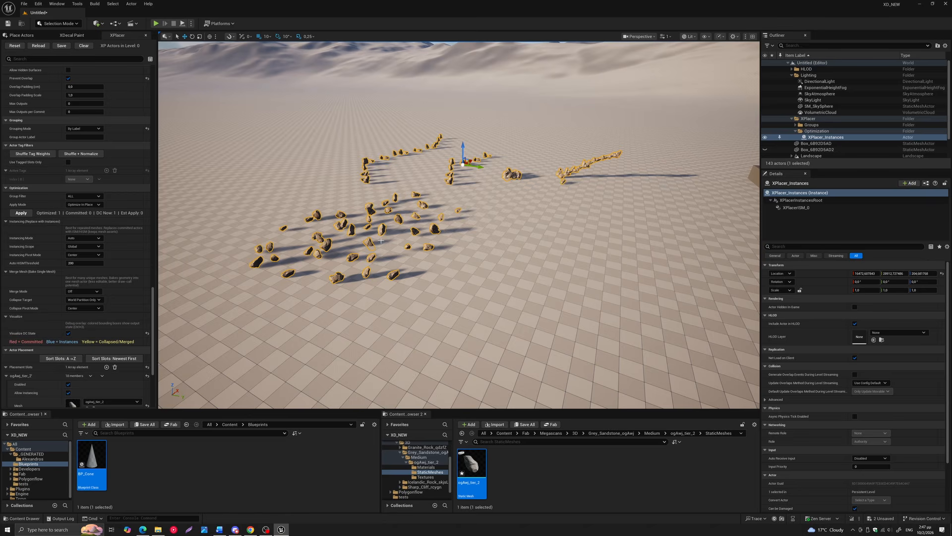
{"action": "left_click_drag", "start_coordinate": [463, 153], "coordinate": [463, 154]}
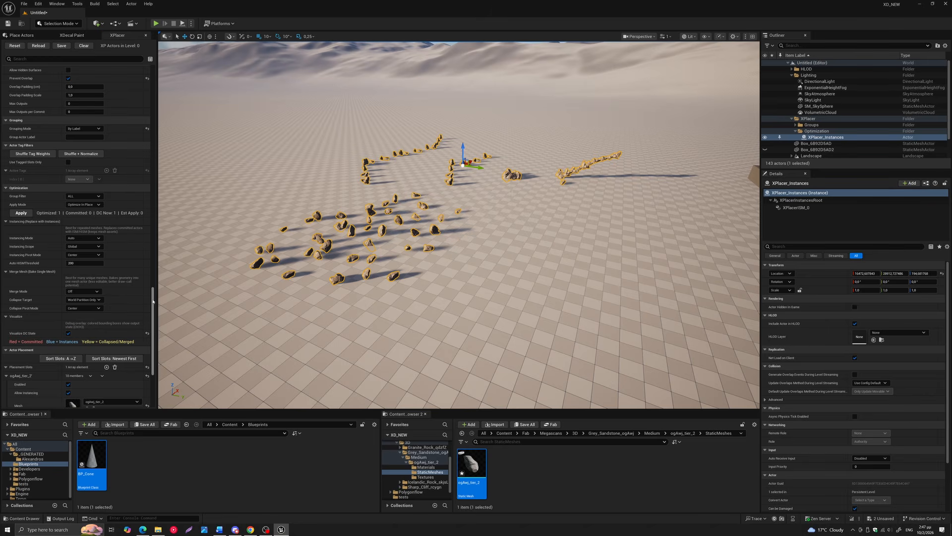
Assign the BP_Cone asset as the Blueprint of the sandstone placement slot
{"action": "scroll", "coordinate": [151, 346], "scroll_direction": "down", "scroll_amount": 3}
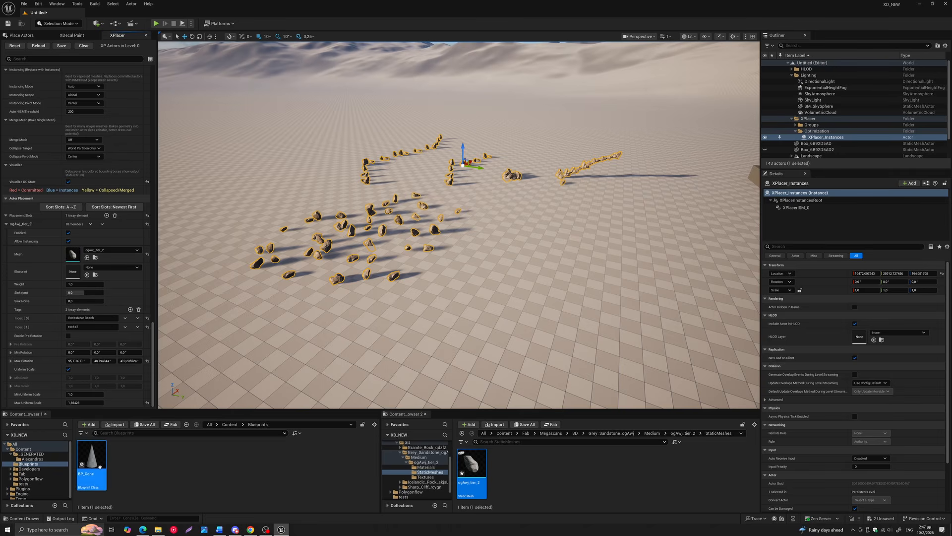
{"action": "left_click_drag", "start_coordinate": [86, 459], "coordinate": [79, 270]}
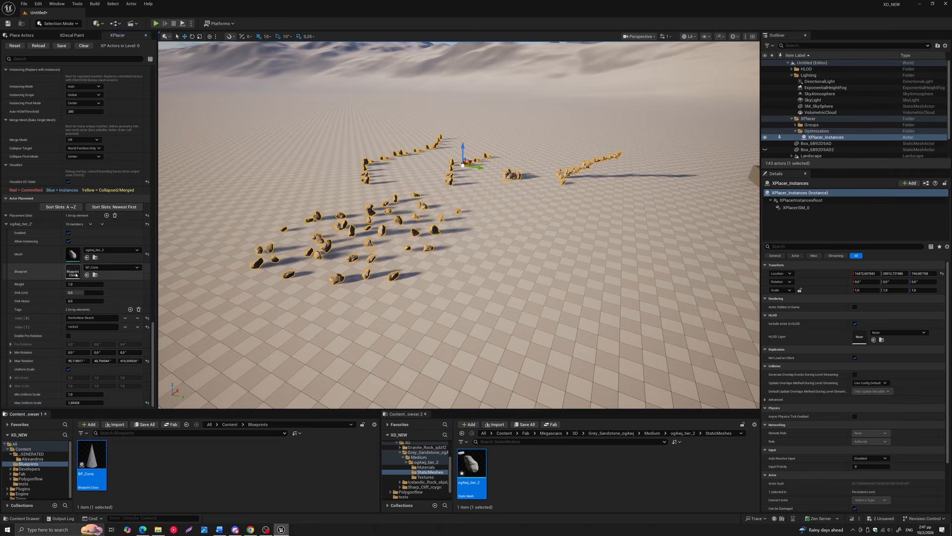
{"action": "left_click", "coordinate": [152, 76]}
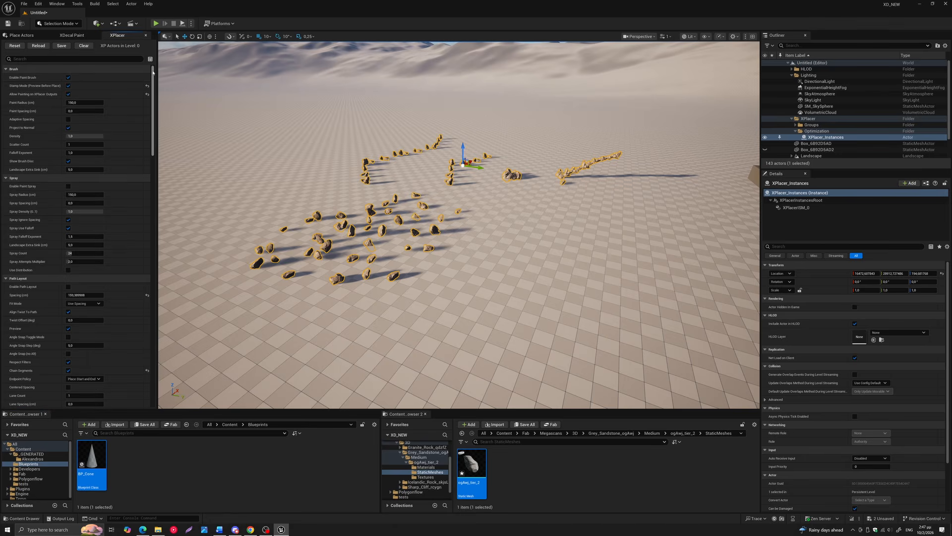
{"action": "left_click_drag", "start_coordinate": [153, 74], "coordinate": [162, 328]}
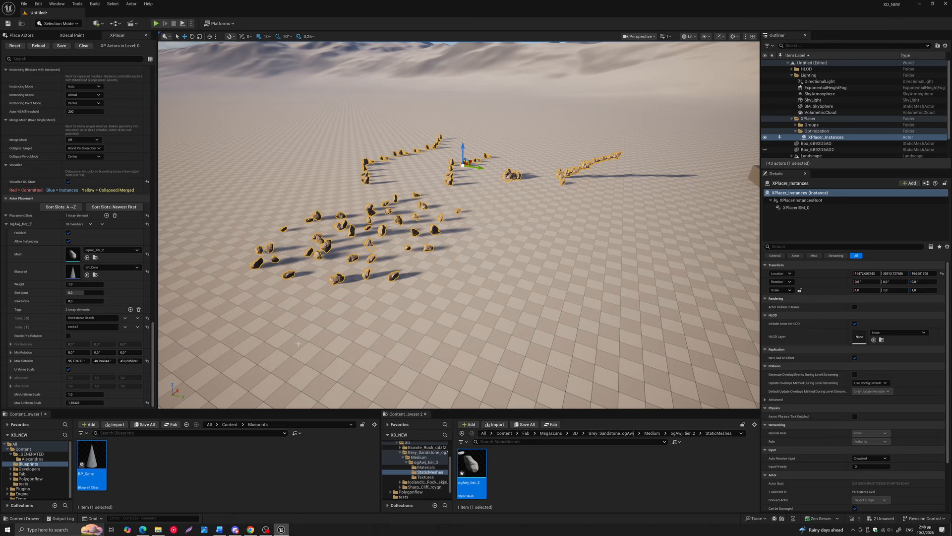
Switch to XPlacer mode and stamp three cones on the ground in front of the rocks
{"action": "left_click", "coordinate": [58, 23]}
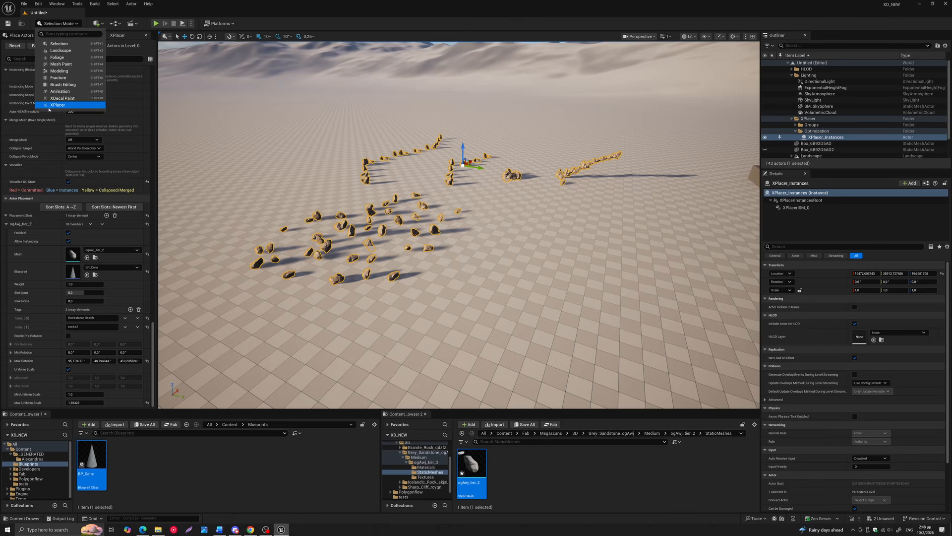
{"action": "left_click", "coordinate": [65, 115]}
{"action": "left_click", "coordinate": [461, 323]}
{"action": "left_click", "coordinate": [299, 346]}
{"action": "left_click", "coordinate": [237, 324]}
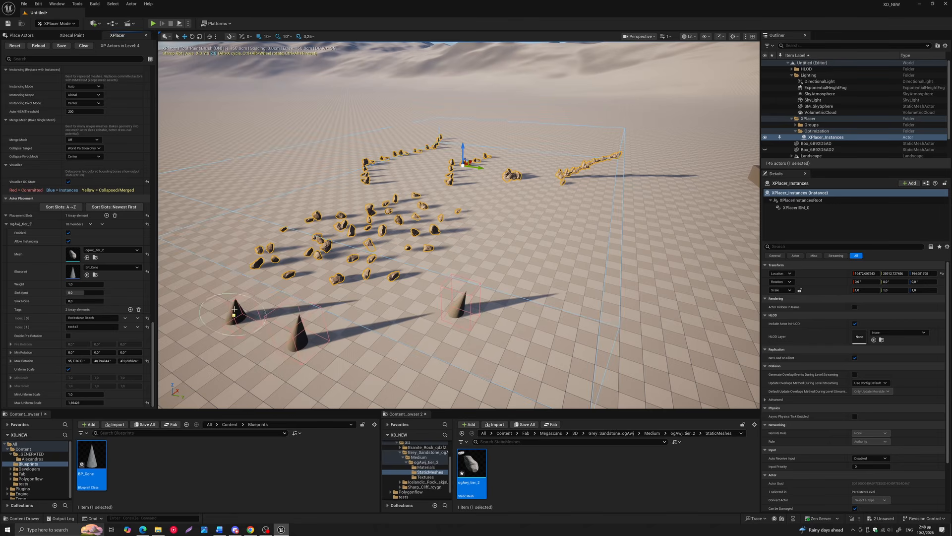
{"action": "middle_click_drag", "start_coordinate": [242, 279], "coordinate": [205, 343]}
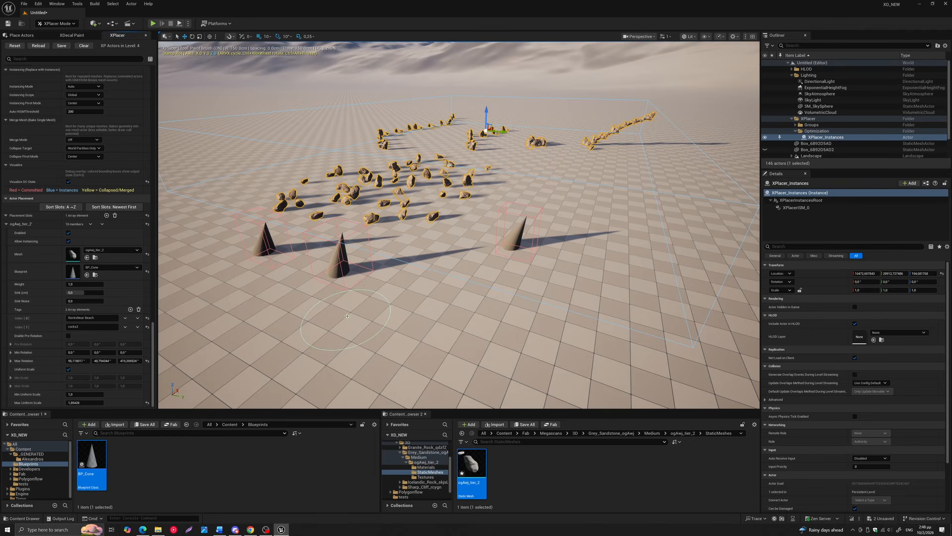
Turn off Visualize DC State, set the placement slot's Sink to more than 500 cm and stamp a cone
{"action": "key", "text": "ctrl+3"}
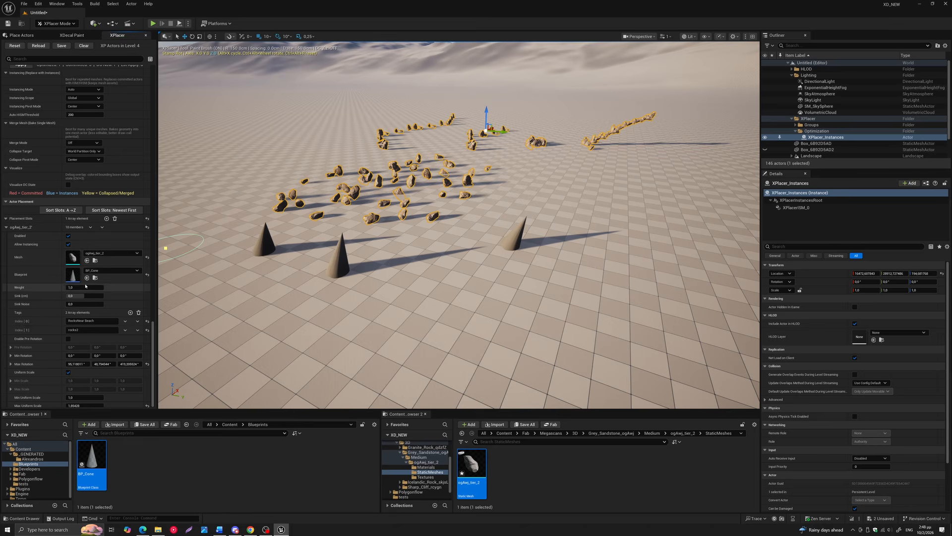
{"action": "left_click_drag", "start_coordinate": [72, 296], "coordinate": [100, 295]}
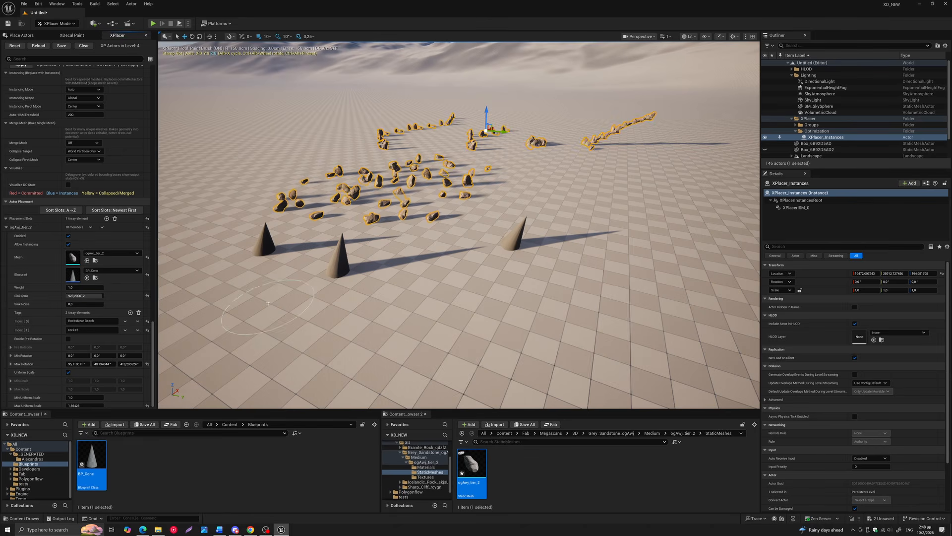
{"action": "right_click_drag", "start_coordinate": [268, 309], "coordinate": [223, 337]}
{"action": "left_click", "coordinate": [296, 299]}
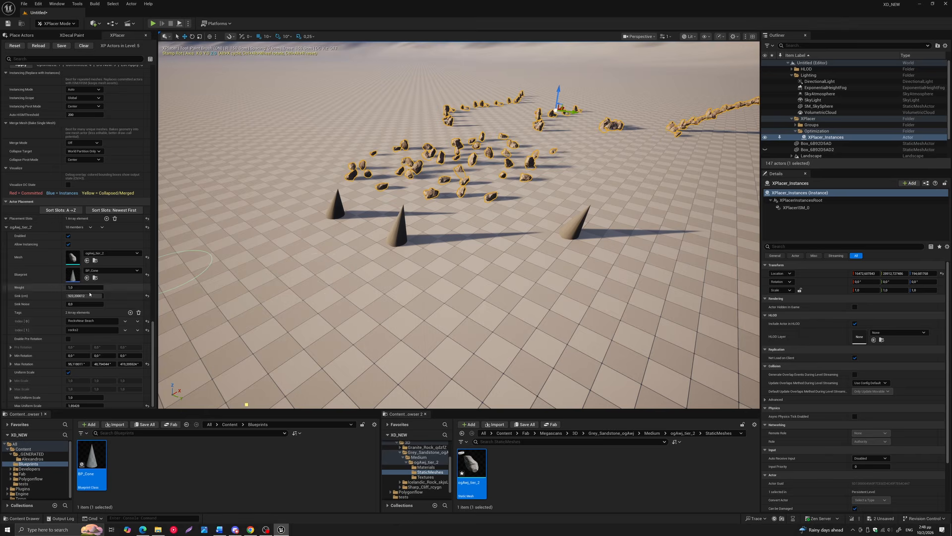
Set the placement slot's Sink to a small negative value and stamp a cone in front of the others
{"action": "left_click", "coordinate": [68, 296]}
{"action": "left_click_drag", "start_coordinate": [81, 295], "coordinate": [85, 296]}
{"action": "left_click", "coordinate": [325, 260]}
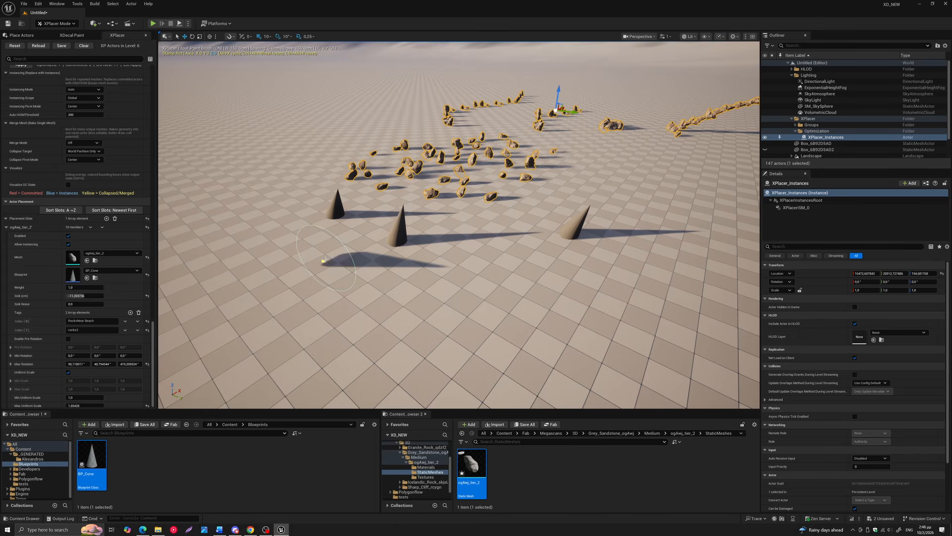
{"action": "right_click_drag", "start_coordinate": [303, 282], "coordinate": [361, 254]}
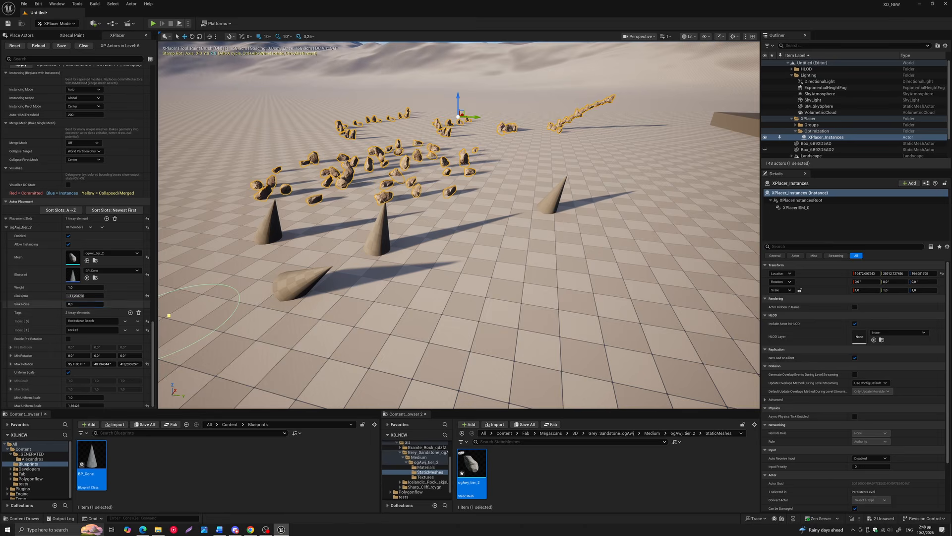
Set the placement slot's Sink Noise to 1.0 and stamp five more cones around the existing ones
{"action": "left_click_drag", "start_coordinate": [74, 305], "coordinate": [103, 304]}
{"action": "left_click", "coordinate": [419, 261]}
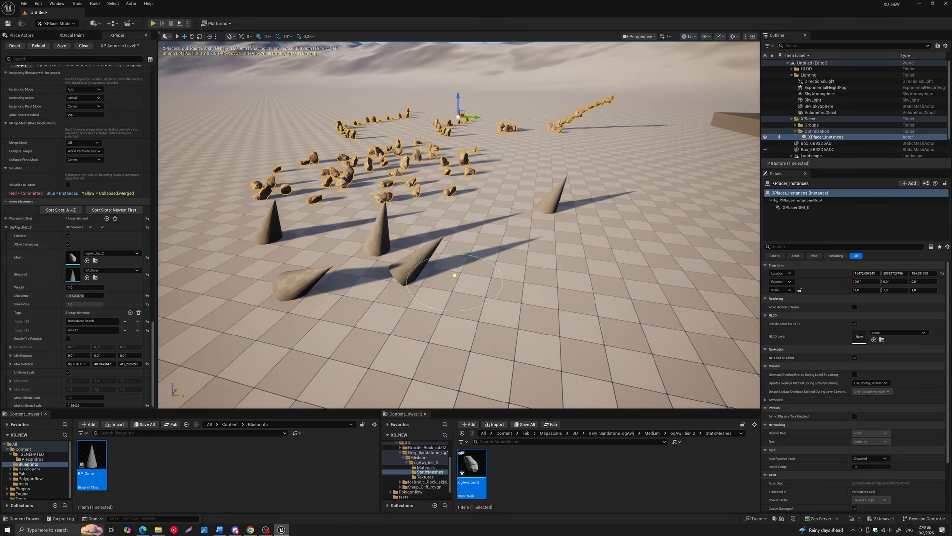
{"action": "left_click", "coordinate": [383, 333]}
{"action": "left_click", "coordinate": [533, 300]}
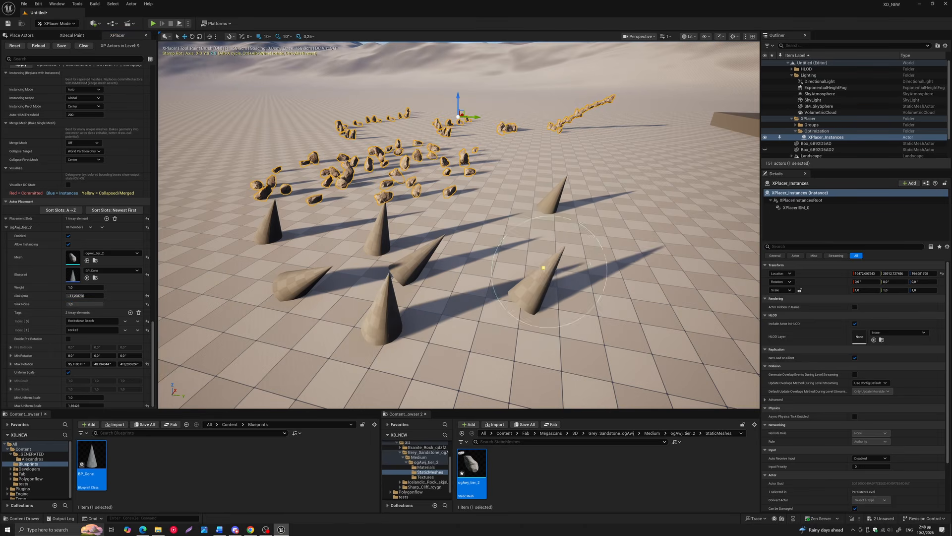
{"action": "left_click", "coordinate": [560, 270]}
{"action": "left_click", "coordinate": [511, 226]}
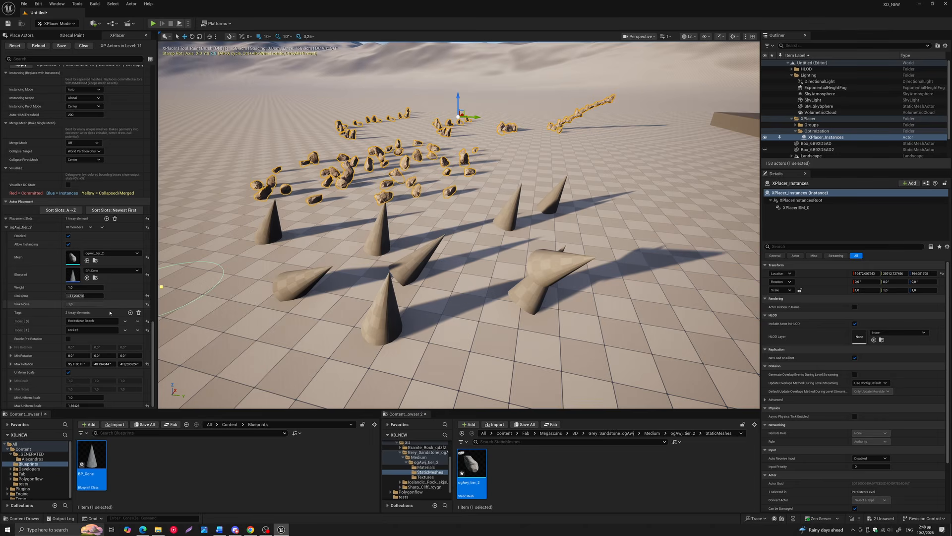
Raise the placement slot's Max Uniform Scale and open the XPlacer_Instances actor's name for editing
{"action": "scroll", "coordinate": [152, 339], "scroll_direction": "down", "scroll_amount": 1}
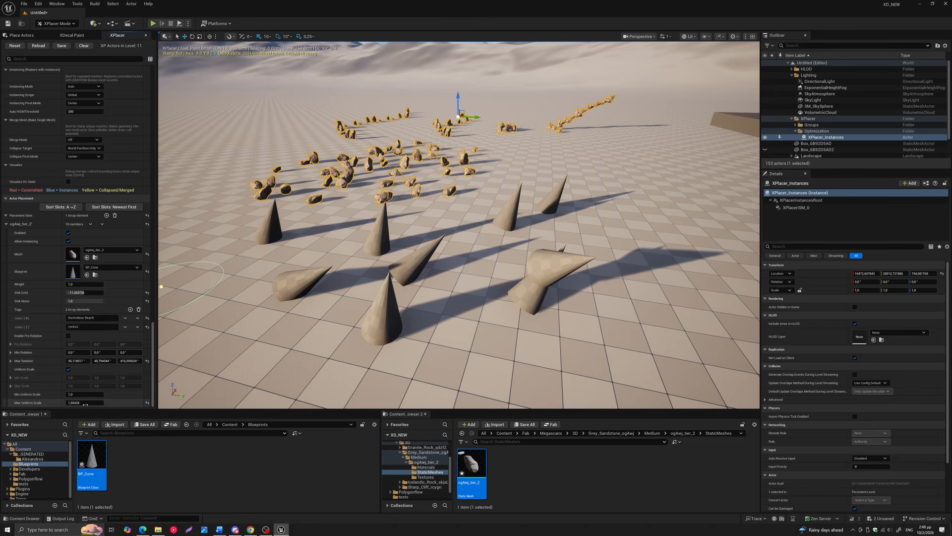
{"action": "mouse_move", "coordinate": [85, 404]}
{"action": "left_mouse_down"}
{"action": "mouse_move", "coordinate": [102, 404]}
{"action": "mouse_move", "coordinate": [92, 403]}
{"action": "left_mouse_up"}
{"action": "right_click_drag", "start_coordinate": [223, 291], "coordinate": [130, 304]}
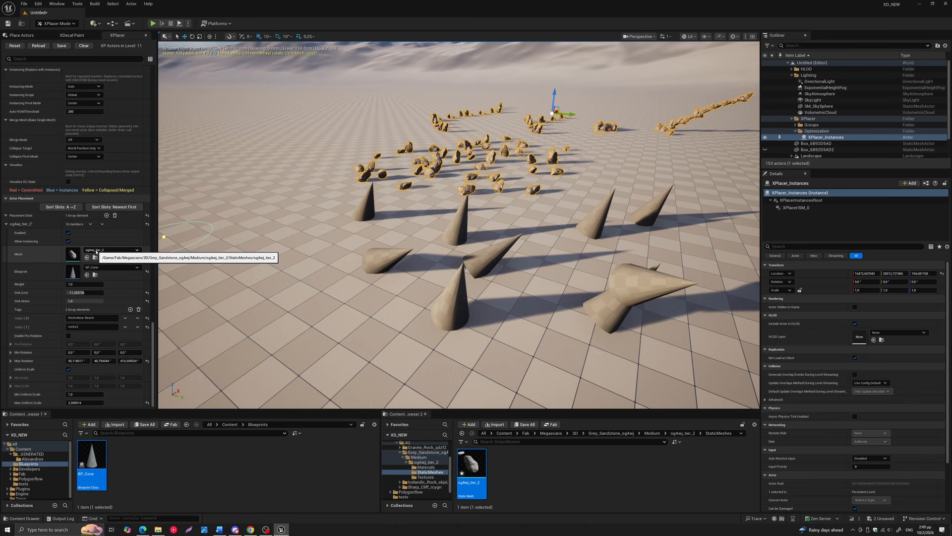
{"action": "key", "text": "F2"}
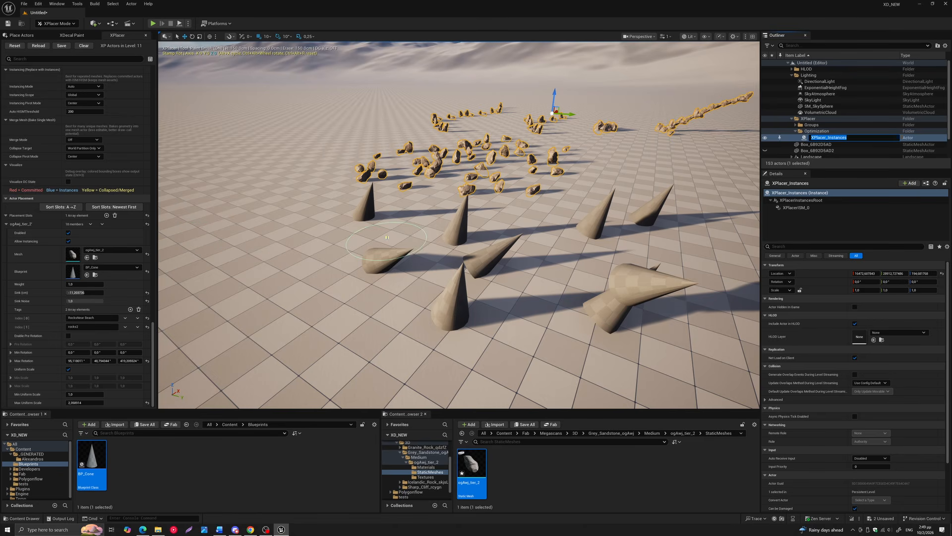